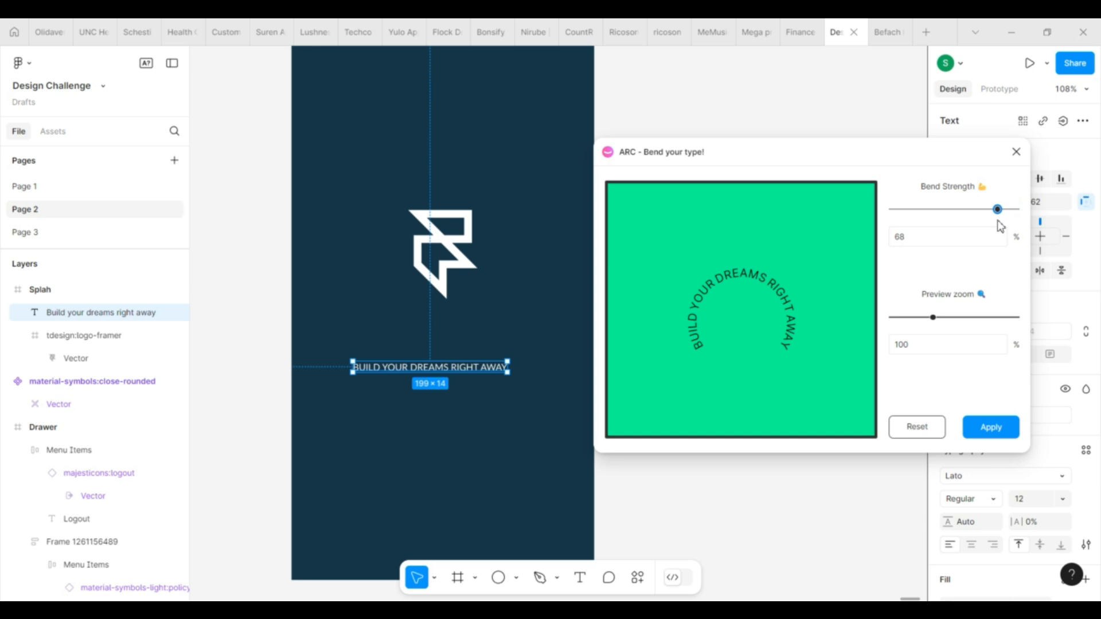
Step: Set the tagline's bend strength to 63% and the preview zoom to 109%, and apply the arc to the text
{"action": "left_click_drag", "start_coordinate": [1000, 225], "coordinate": [997, 225]}
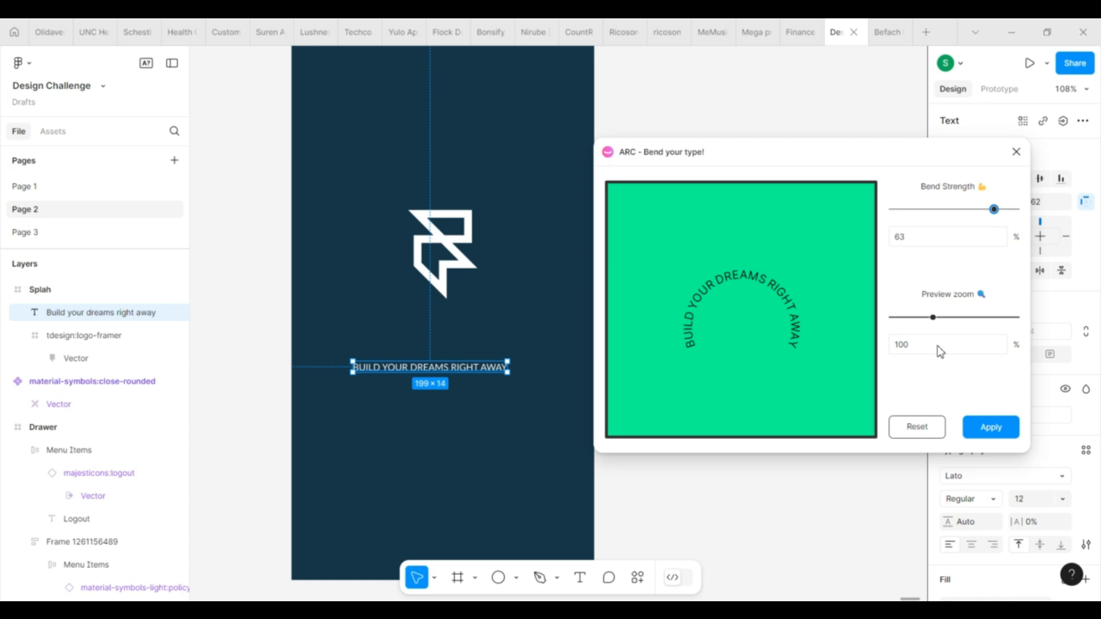
{"action": "left_click_drag", "start_coordinate": [936, 321], "coordinate": [942, 322]}
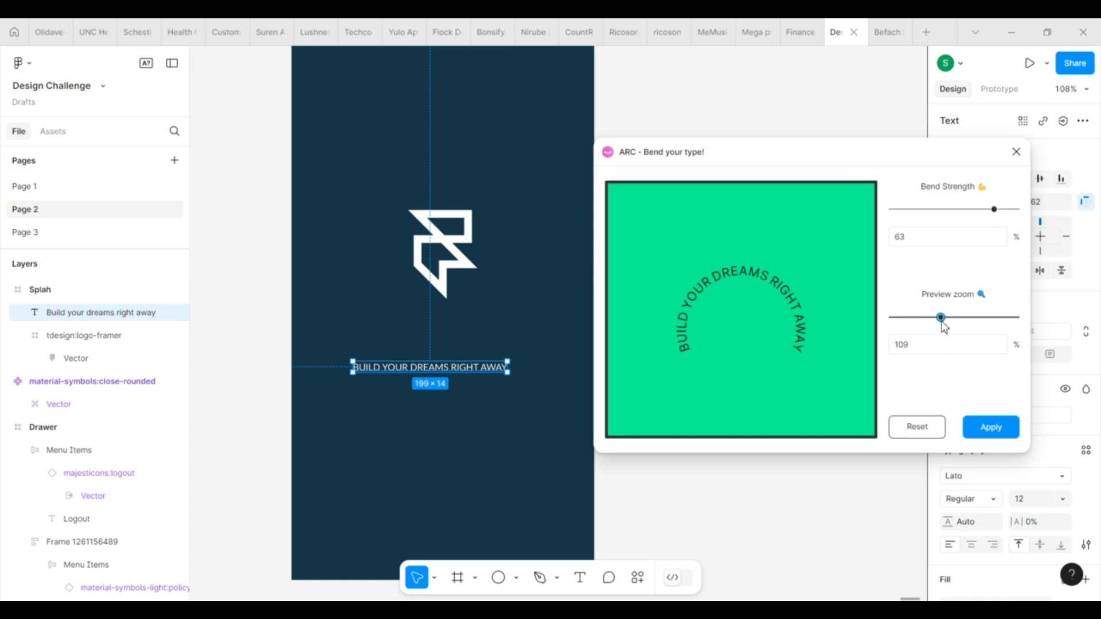
{"action": "left_click", "coordinate": [991, 427]}
Step: Move the original straight "Build your dreams right away" text out of the splash frame onto the empty canvas
{"action": "scroll", "coordinate": [774, 369], "scroll_direction": "up", "scroll_amount": 3}
{"action": "scroll", "coordinate": [782, 374], "scroll_direction": "down", "scroll_amount": 2}
{"action": "scroll", "coordinate": [784, 373], "scroll_direction": "down", "scroll_amount": 1}
{"action": "left_click", "coordinate": [607, 292]}
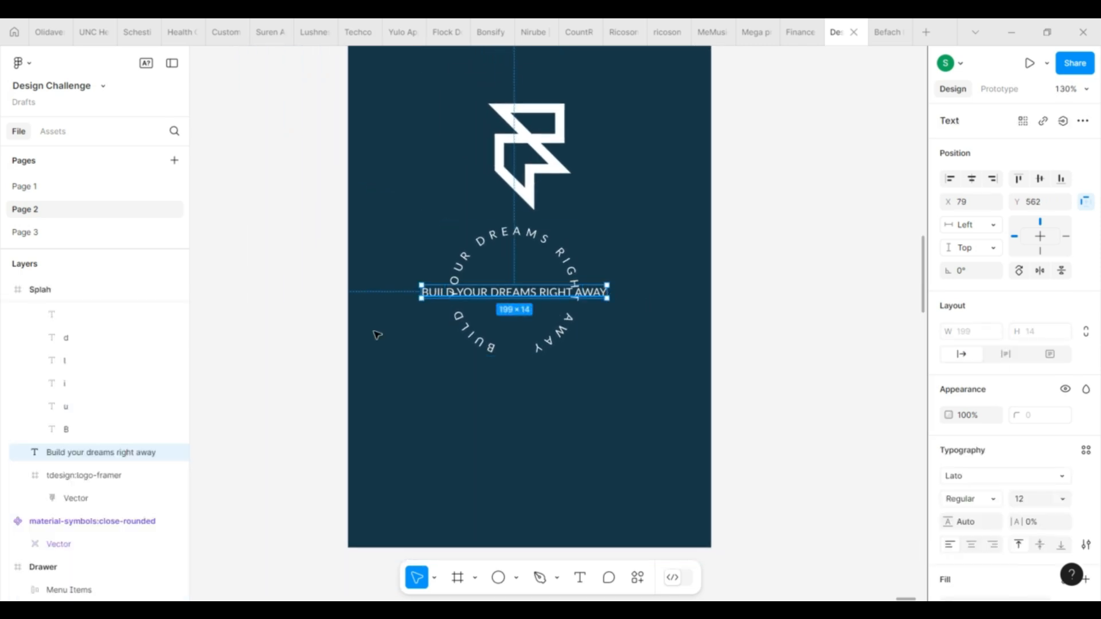
{"action": "left_click_drag", "start_coordinate": [607, 291], "coordinate": [287, 408]}
Step: Enlarge the curved tagline group to about 199 × 193 and place it around the logo icon at X 96, Y 317
{"action": "left_click", "coordinate": [580, 358]}
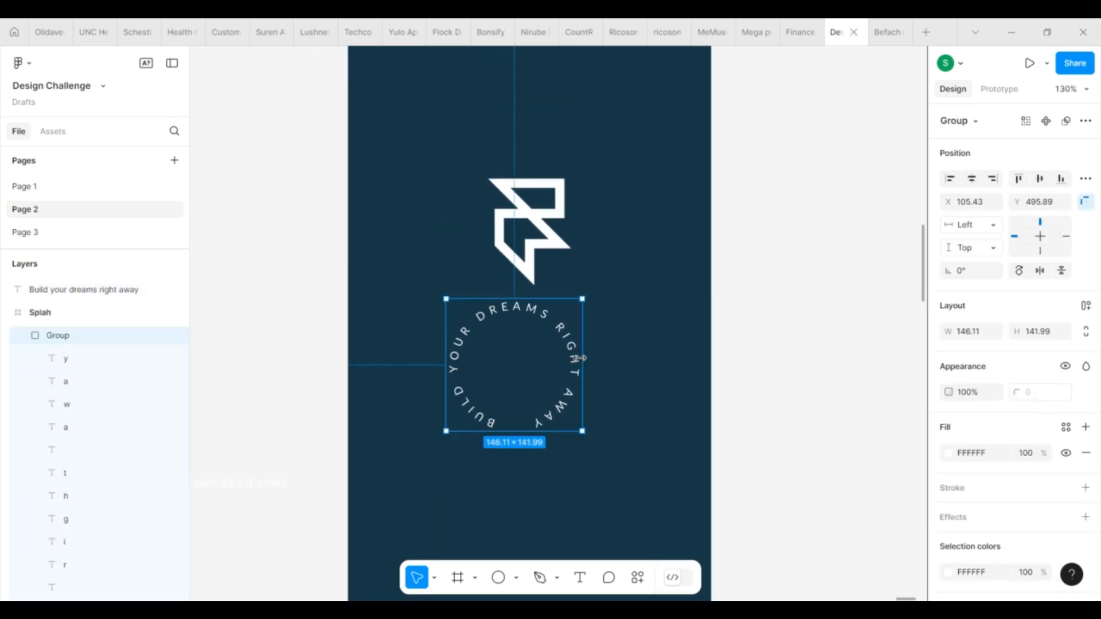
{"action": "left_click_drag", "start_coordinate": [590, 435], "coordinate": [598, 283]}
{"action": "scroll", "coordinate": [551, 459], "scroll_direction": "up", "scroll_amount": 1}
{"action": "scroll", "coordinate": [527, 479], "scroll_direction": "down", "scroll_amount": 5}
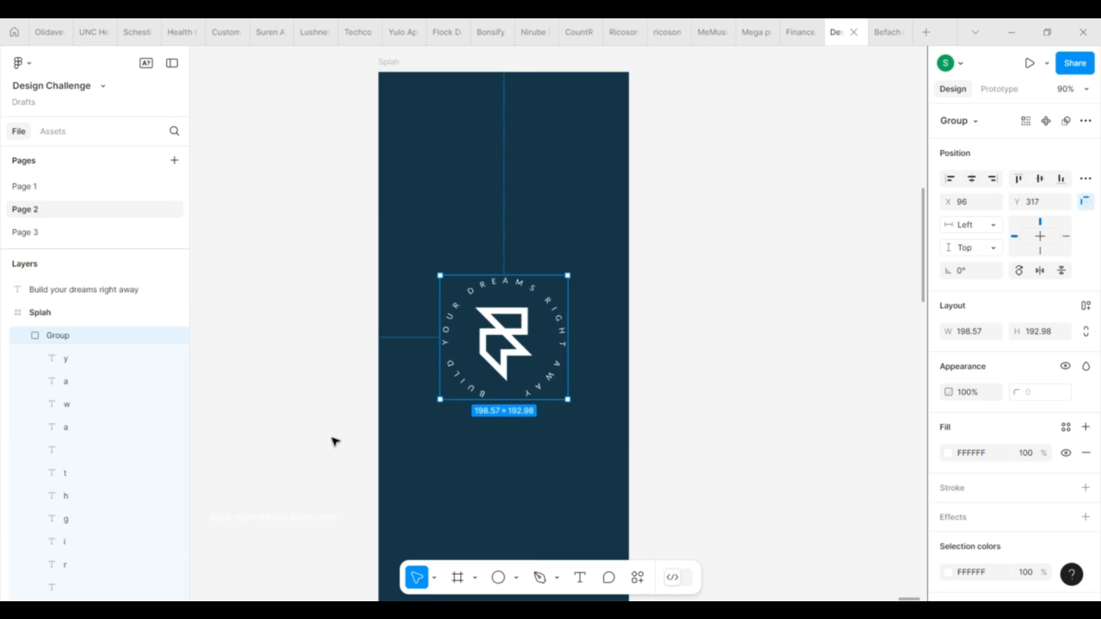
{"action": "left_click", "coordinate": [263, 457]}
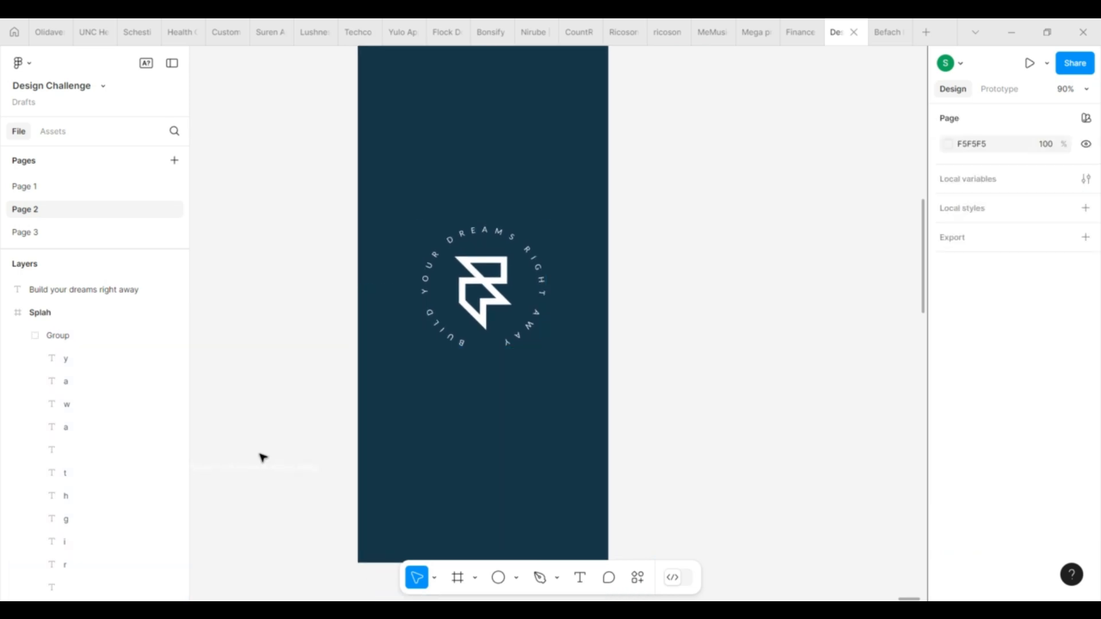
{"action": "scroll", "coordinate": [482, 401], "scroll_direction": "right", "scroll_amount": 1}
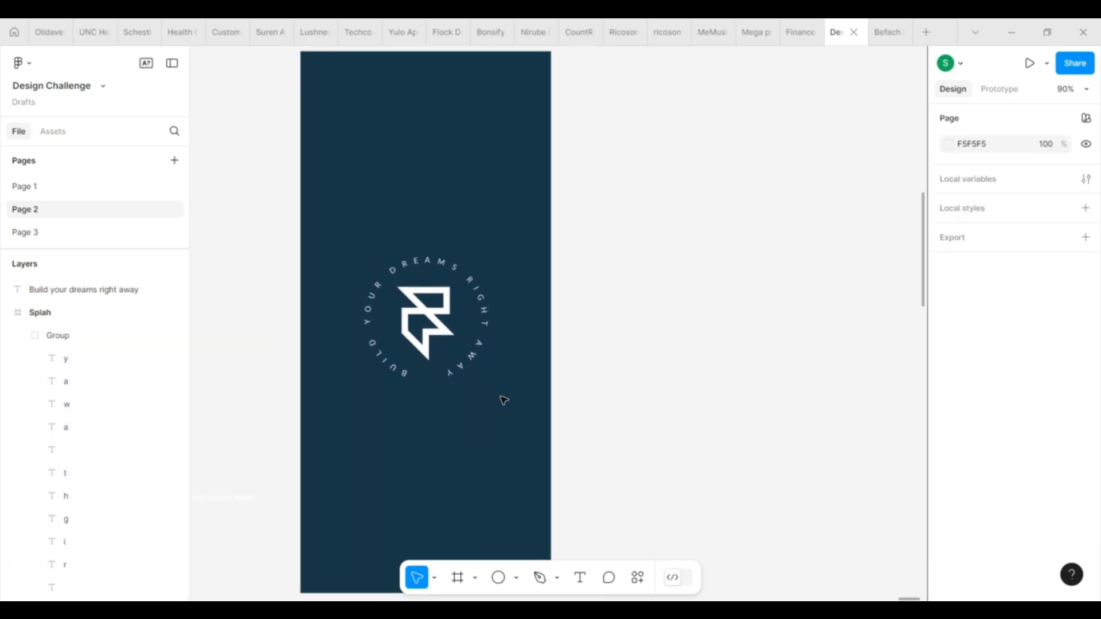
Step: Wrap the curved tagline group and the logo icon together in a frame and rename that frame Logo
{"action": "left_click_drag", "start_coordinate": [481, 362], "coordinate": [482, 361]}
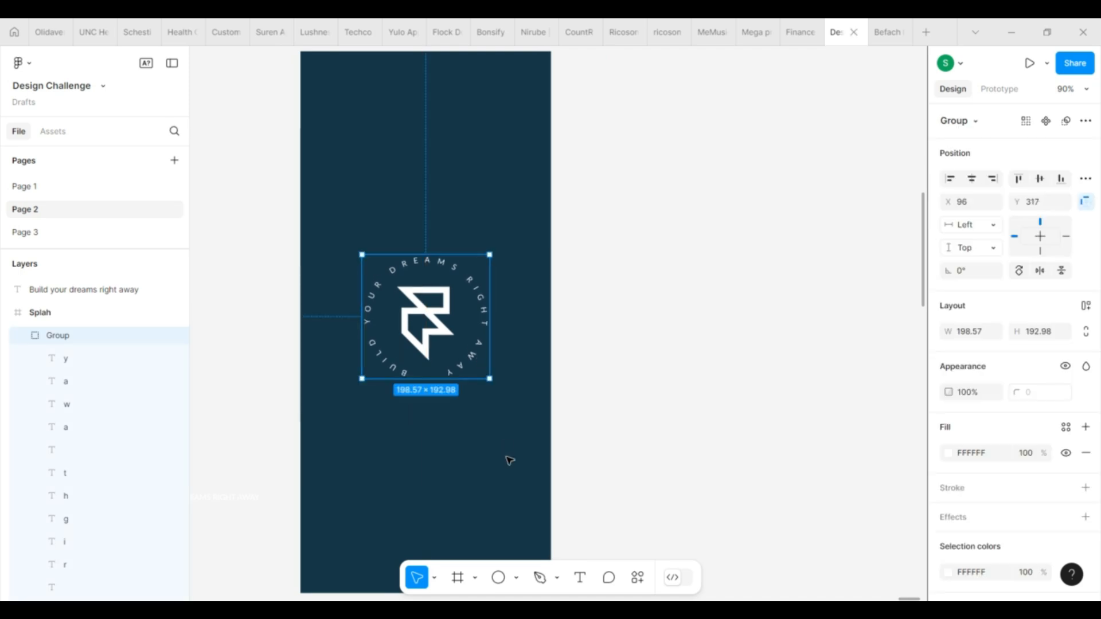
{"action": "left_click", "coordinate": [509, 460]}
{"action": "left_click_drag", "start_coordinate": [374, 234], "coordinate": [512, 456]}
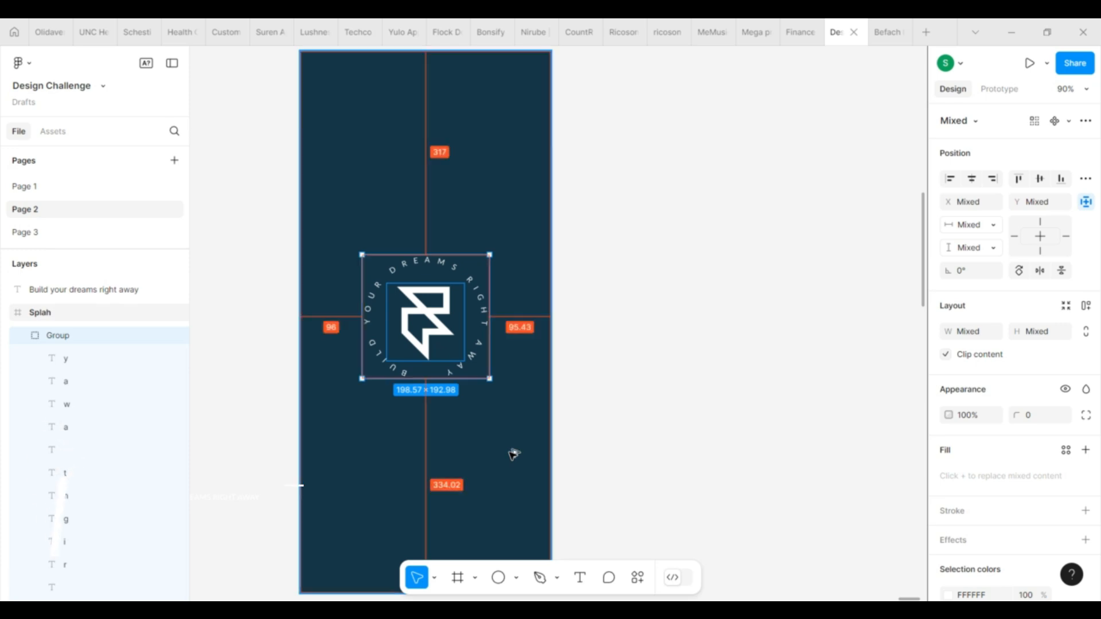
{"action": "key", "text": "ctrl+alt+g"}
{"action": "double_click", "coordinate": [87, 340]}
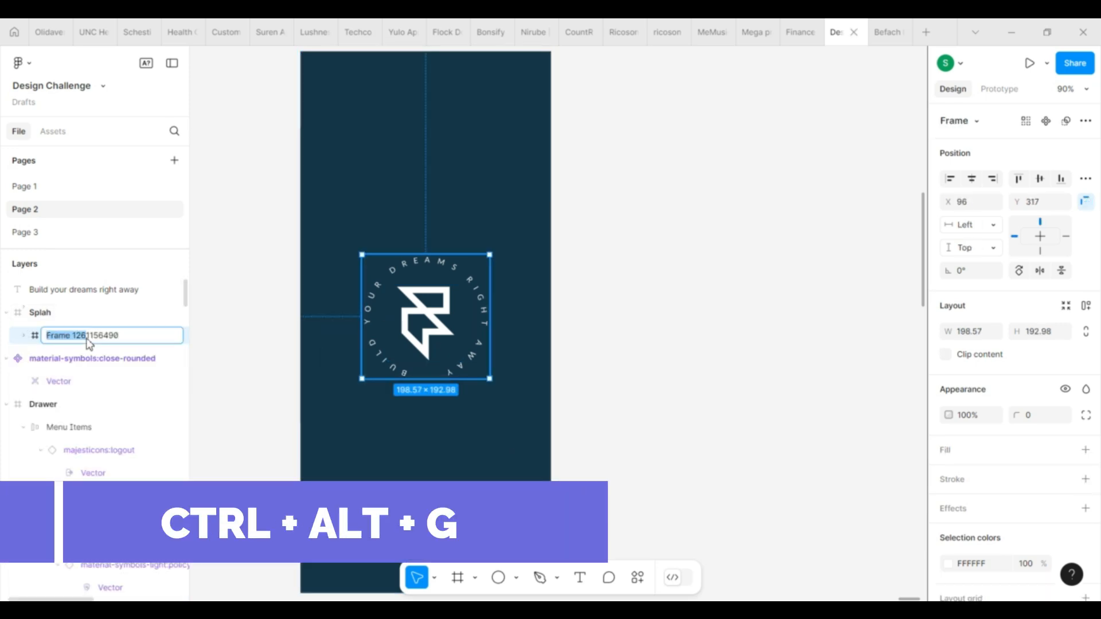
{"action": "type", "text": "Logo"}
{"action": "key", "text": "Return"}
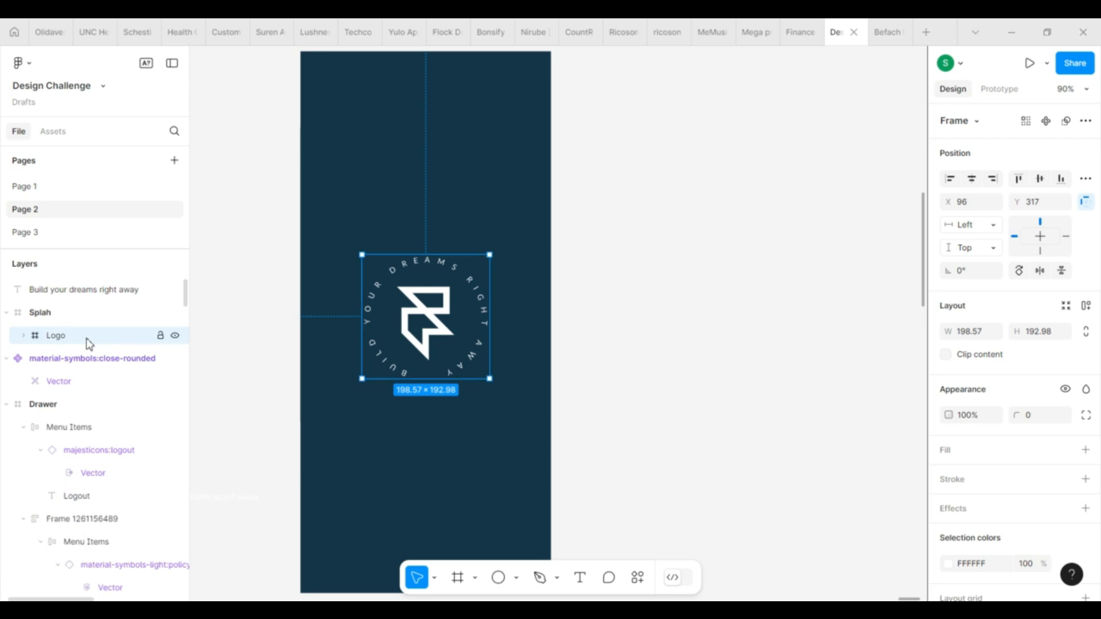
Step: Place a duplicate of the Logo frame on the empty canvas beside the splash frame
{"action": "left_click_drag", "start_coordinate": [410, 347], "coordinate": [627, 352]}
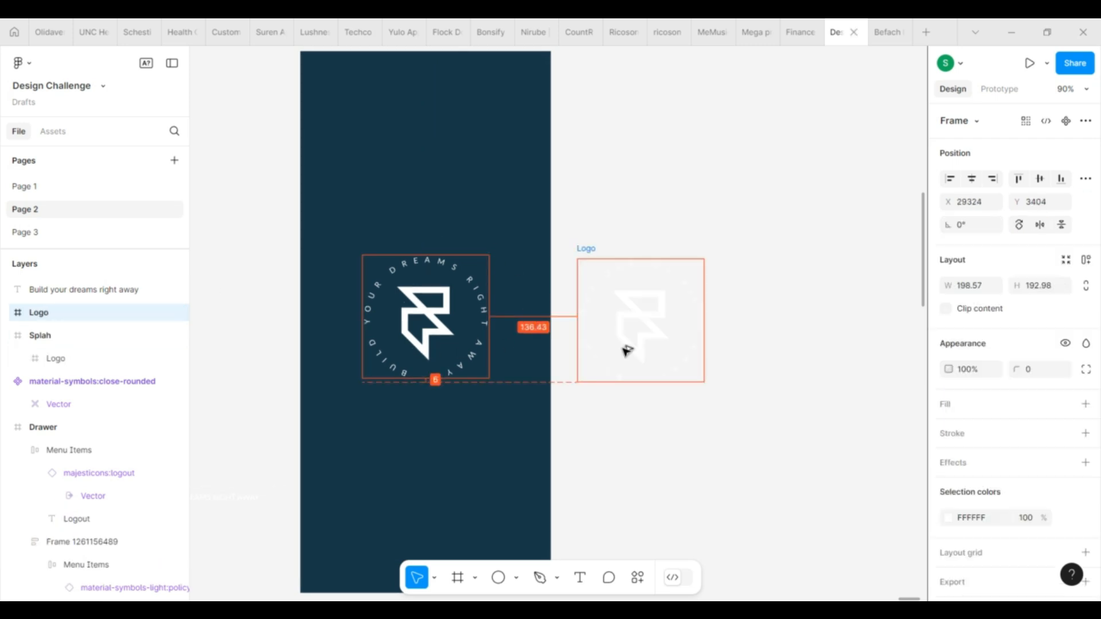
{"action": "scroll", "coordinate": [414, 358], "scroll_direction": "up", "scroll_amount": 1}
{"action": "scroll", "coordinate": [399, 410], "scroll_direction": "down", "scroll_amount": 2}
{"action": "scroll", "coordinate": [772, 386], "scroll_direction": "up", "scroll_amount": 5}
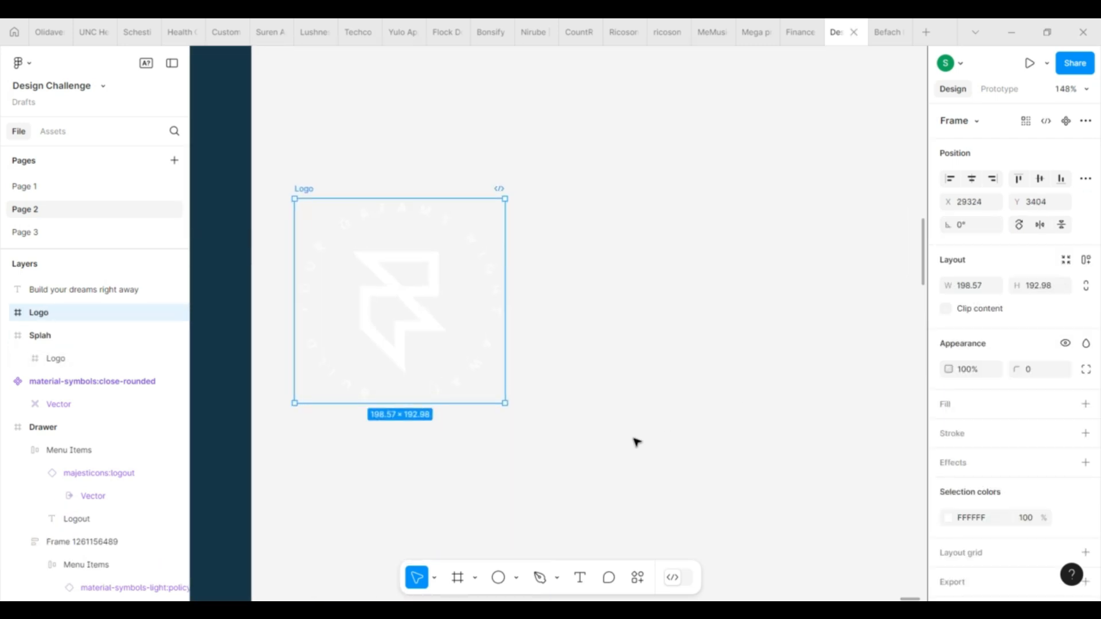
Step: Change the page background colour to the grey CACACA
{"action": "scroll", "coordinate": [635, 442], "scroll_direction": "down", "scroll_amount": 2}
{"action": "left_click", "coordinate": [881, 293]}
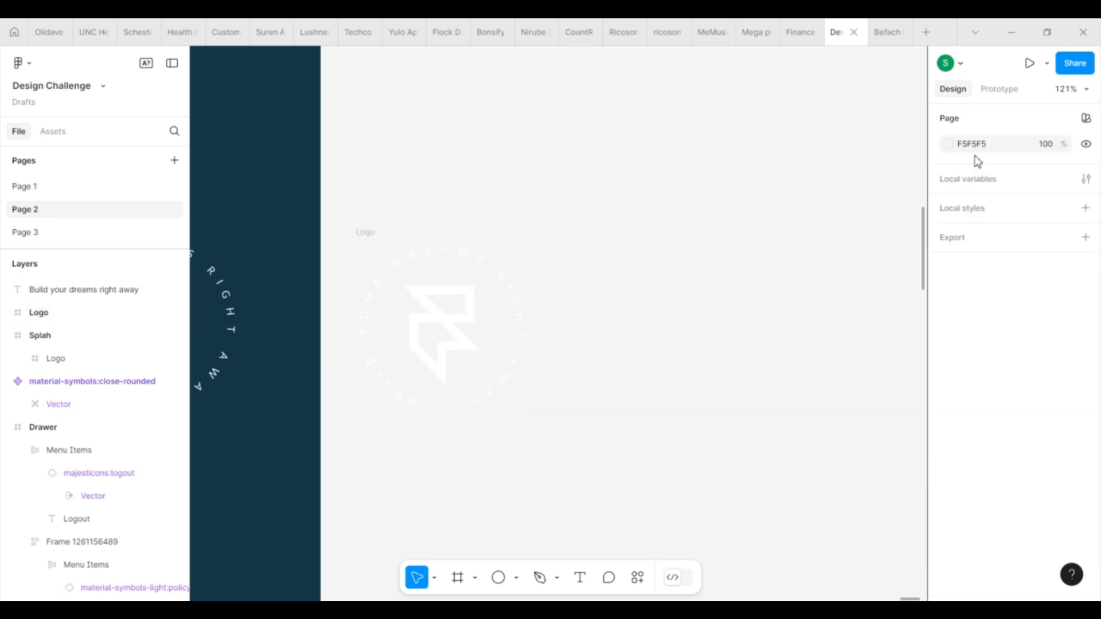
{"action": "left_click", "coordinate": [953, 148]}
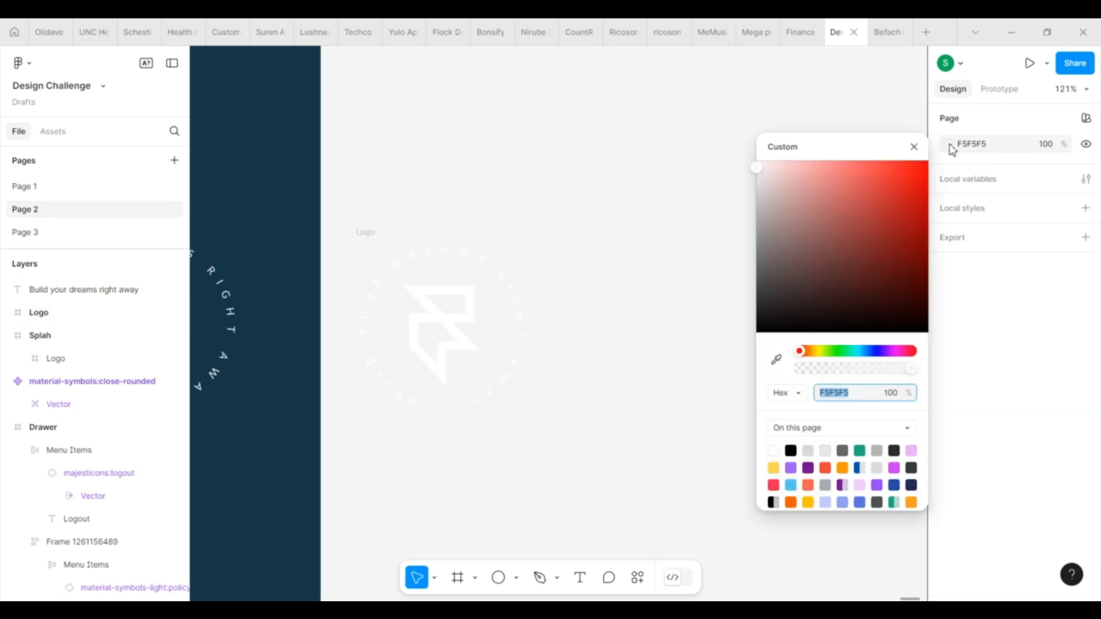
{"action": "left_click", "coordinate": [765, 172]}
{"action": "left_click_drag", "start_coordinate": [746, 194], "coordinate": [745, 196]}
{"action": "left_click", "coordinate": [914, 147]}
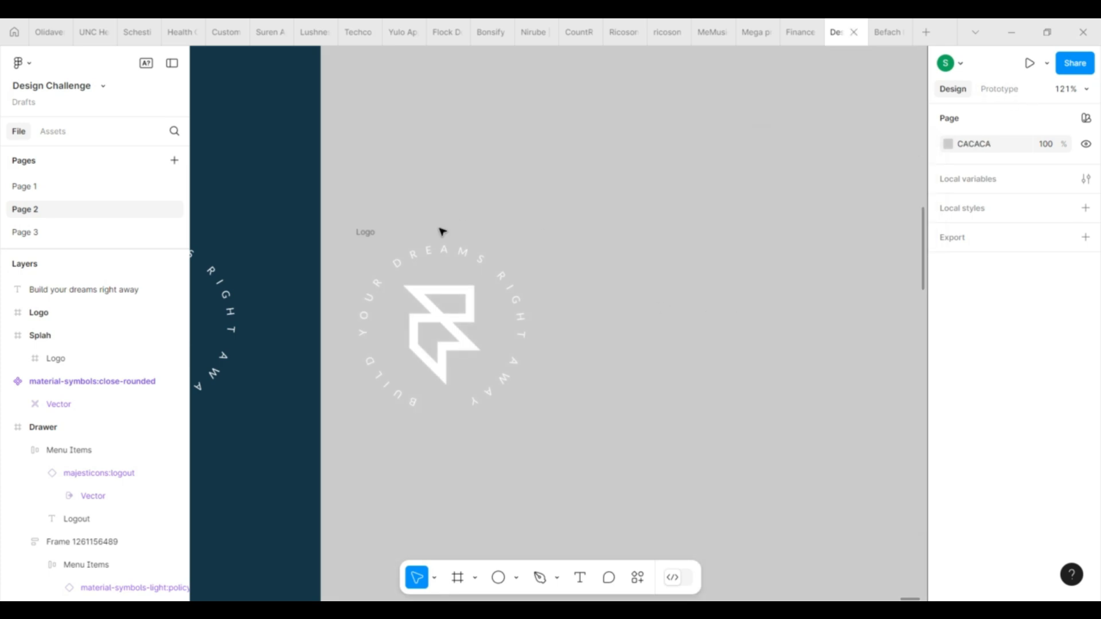
Step: Duplicate the Logo frame on the canvas and place the copy beside it at the same height, at X 29577
{"action": "left_click", "coordinate": [370, 232]}
{"action": "left_click_drag", "start_coordinate": [373, 233], "coordinate": [595, 231], "text": "alt"}
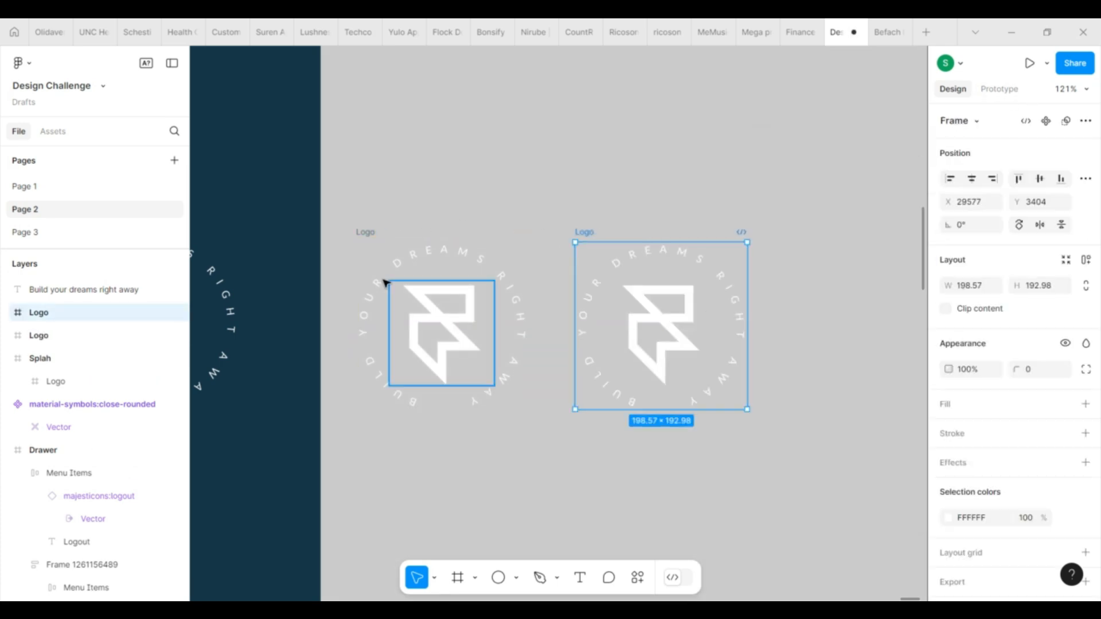
{"action": "scroll", "coordinate": [386, 283], "scroll_direction": "down", "scroll_amount": 4}
{"action": "scroll", "coordinate": [612, 305], "scroll_direction": "up", "scroll_amount": 4}
{"action": "scroll", "coordinate": [608, 306], "scroll_direction": "down", "scroll_amount": 1}
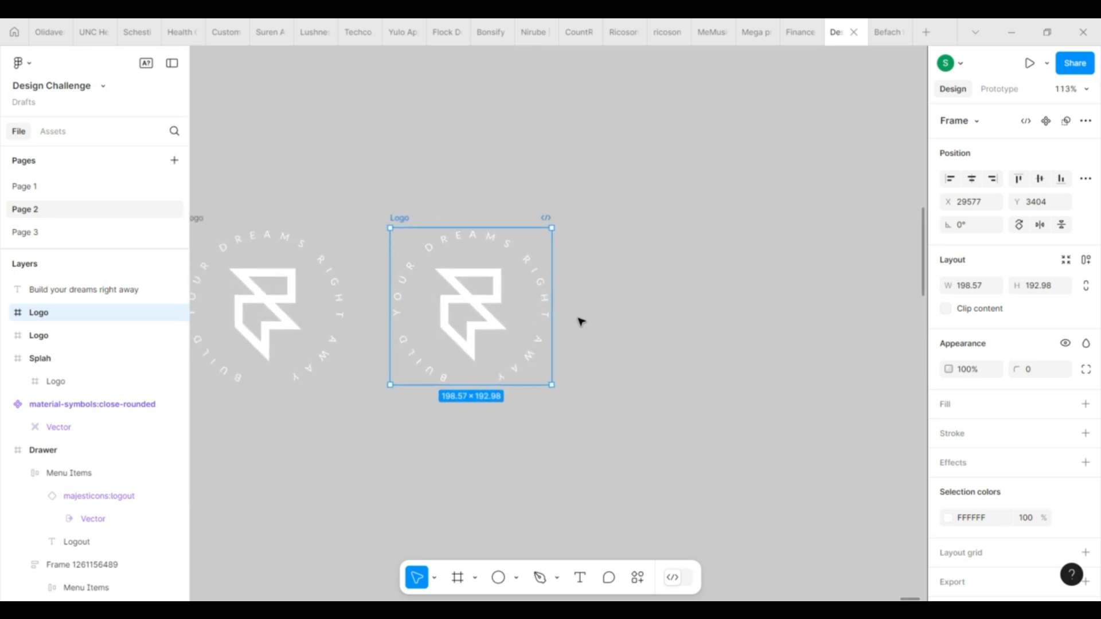
Step: Rotate the curved tagline group inside the second Logo frame on the canvas to about -66°
{"action": "double_click", "coordinate": [535, 357]}
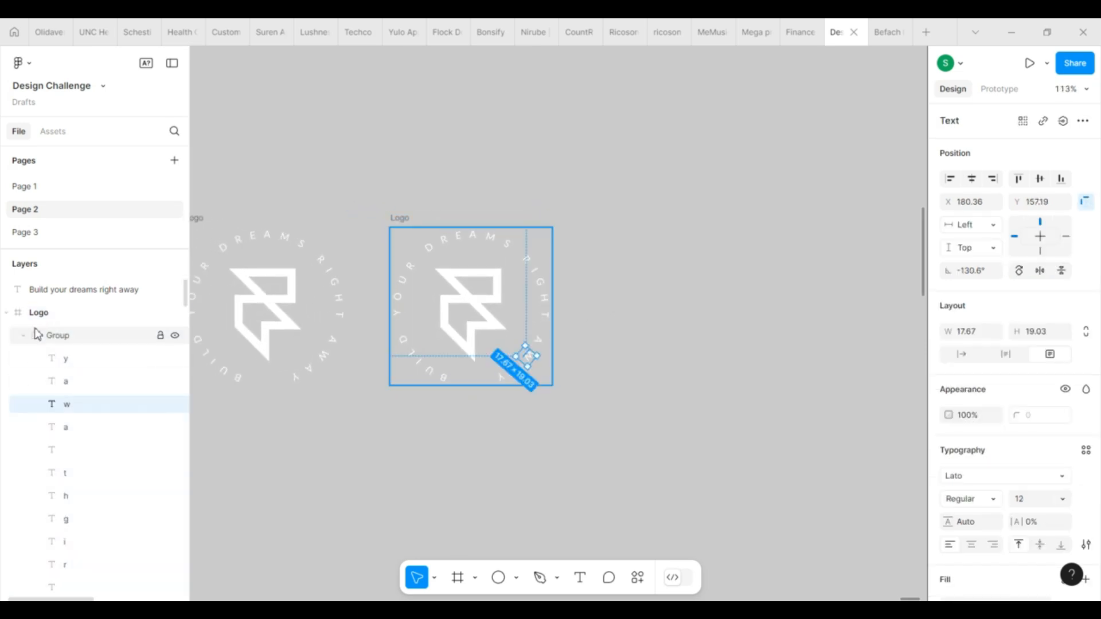
{"action": "key", "text": "Escape"}
{"action": "left_click_drag", "start_coordinate": [556, 391], "coordinate": [498, 419]}
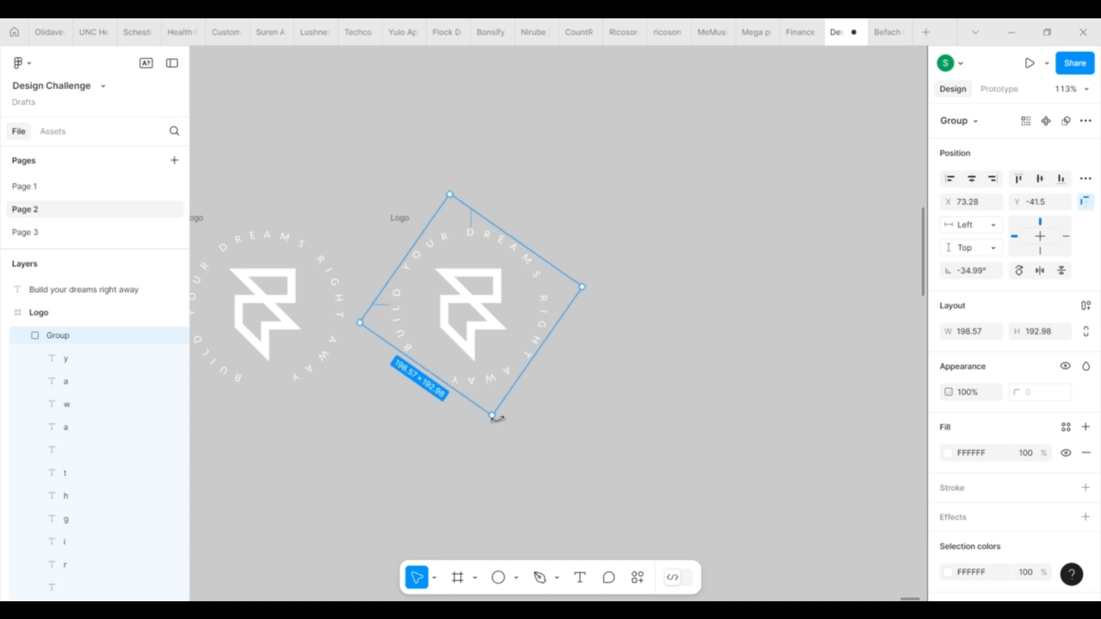
{"action": "left_click", "coordinate": [599, 451]}
{"action": "left_click", "coordinate": [474, 383]}
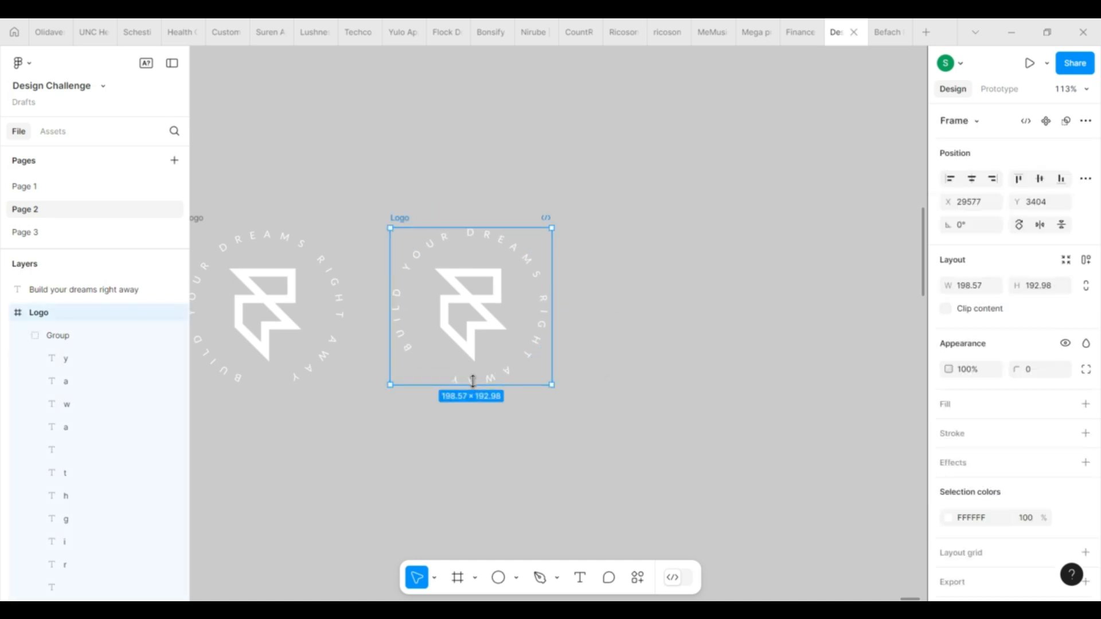
{"action": "left_click", "coordinate": [403, 343]}
{"action": "left_click_drag", "start_coordinate": [492, 423], "coordinate": [431, 410]}
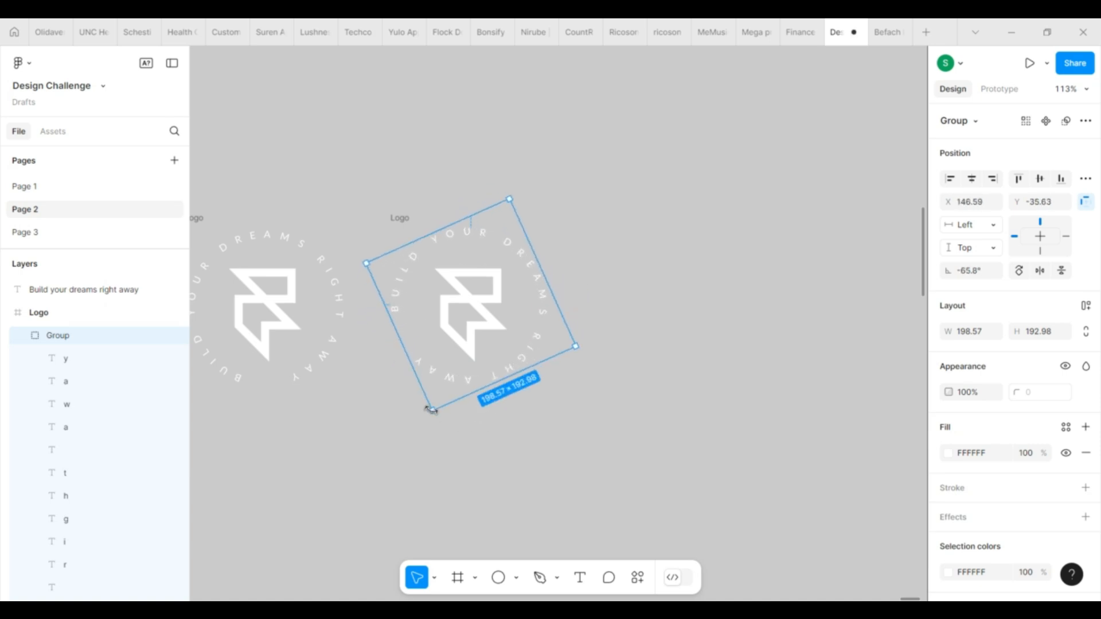
{"action": "left_click", "coordinate": [486, 474]}
Step: Duplicate the second Logo frame to X 29825 and rotate the new copy's curved tagline group to about -124°
{"action": "left_click", "coordinate": [399, 217]}
{"action": "left_click_drag", "start_coordinate": [400, 217], "coordinate": [607, 214]}
{"action": "scroll", "coordinate": [381, 317], "scroll_direction": "down", "scroll_amount": 5}
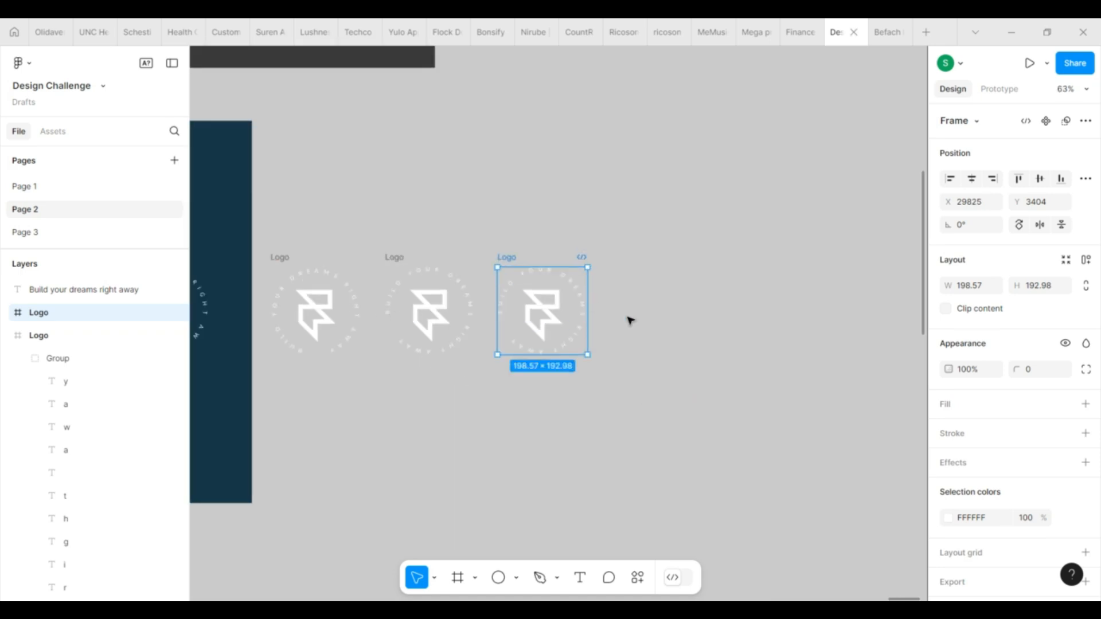
{"action": "scroll", "coordinate": [630, 321], "scroll_direction": "up", "scroll_amount": 5}
{"action": "left_click", "coordinate": [516, 362]}
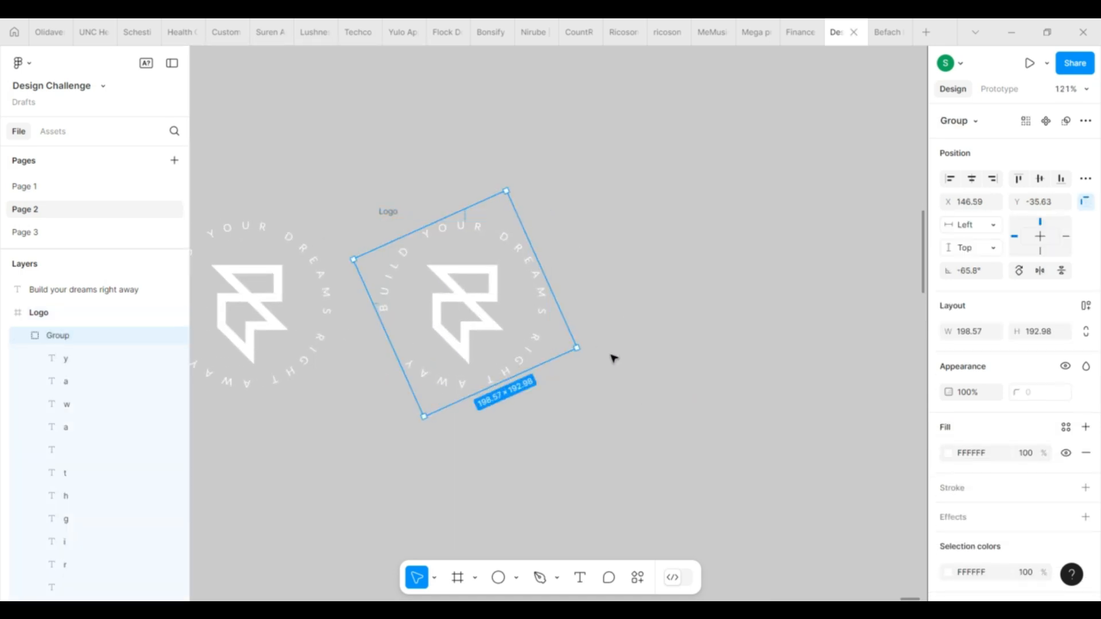
{"action": "left_click_drag", "start_coordinate": [585, 350], "coordinate": [488, 434]}
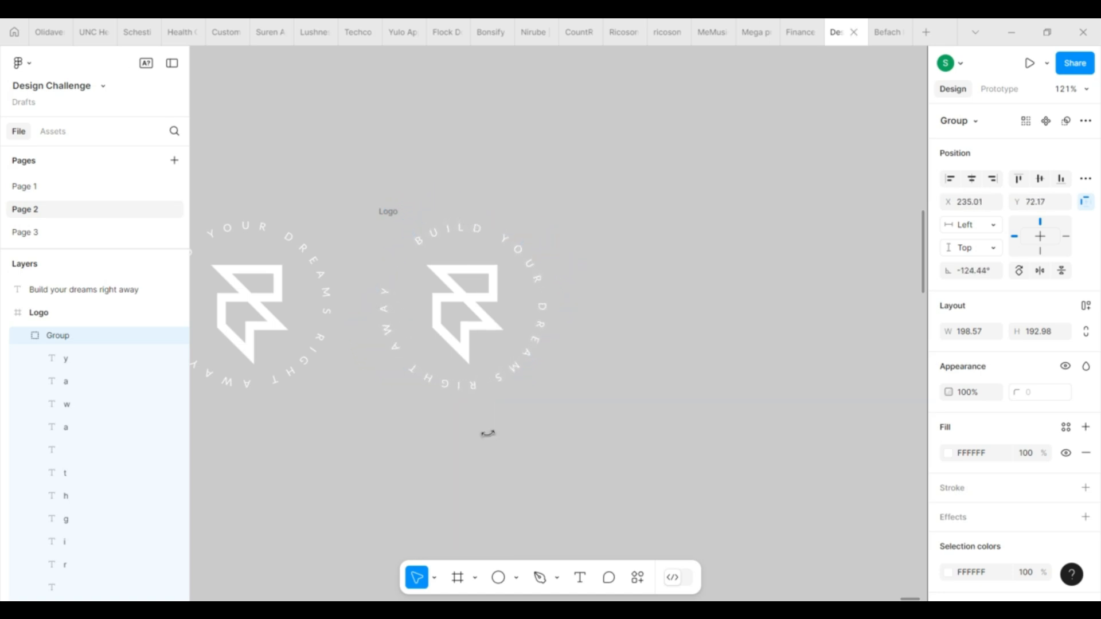
Step: Duplicate the third Logo frame beside it and rotate the new copy's curved tagline group to about 133°
{"action": "left_click", "coordinate": [387, 212]}
{"action": "scroll", "coordinate": [384, 212], "scroll_direction": "down", "scroll_amount": 5}
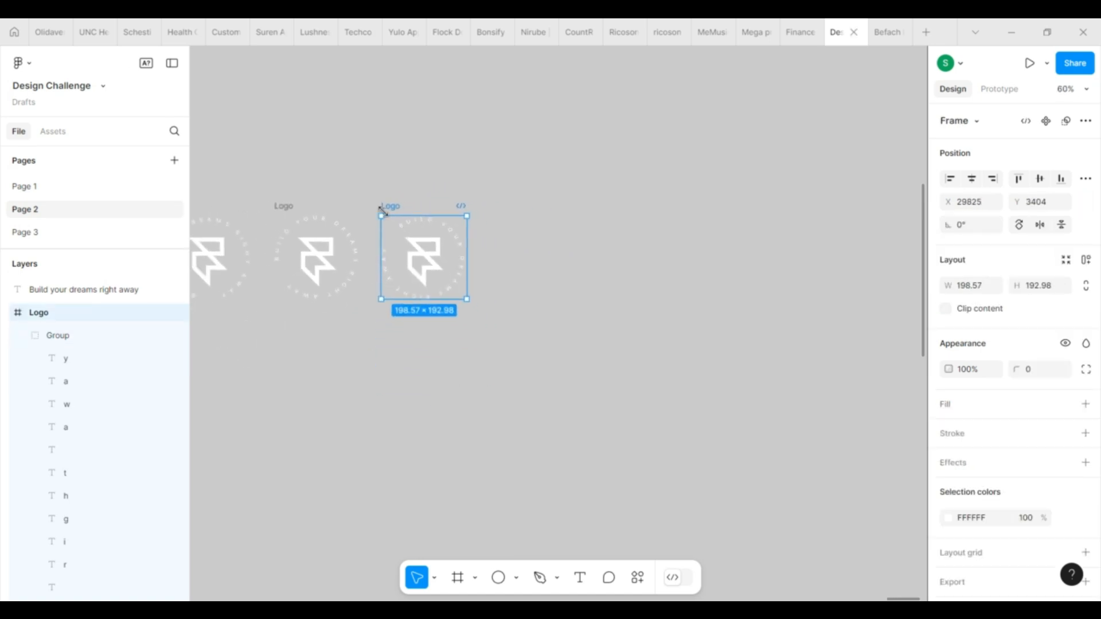
{"action": "left_click_drag", "start_coordinate": [383, 211], "coordinate": [496, 211]}
{"action": "scroll", "coordinate": [584, 213], "scroll_direction": "up", "scroll_amount": 3}
{"action": "scroll", "coordinate": [584, 214], "scroll_direction": "up", "scroll_amount": 1}
{"action": "left_click_drag", "start_coordinate": [589, 303], "coordinate": [548, 329]}
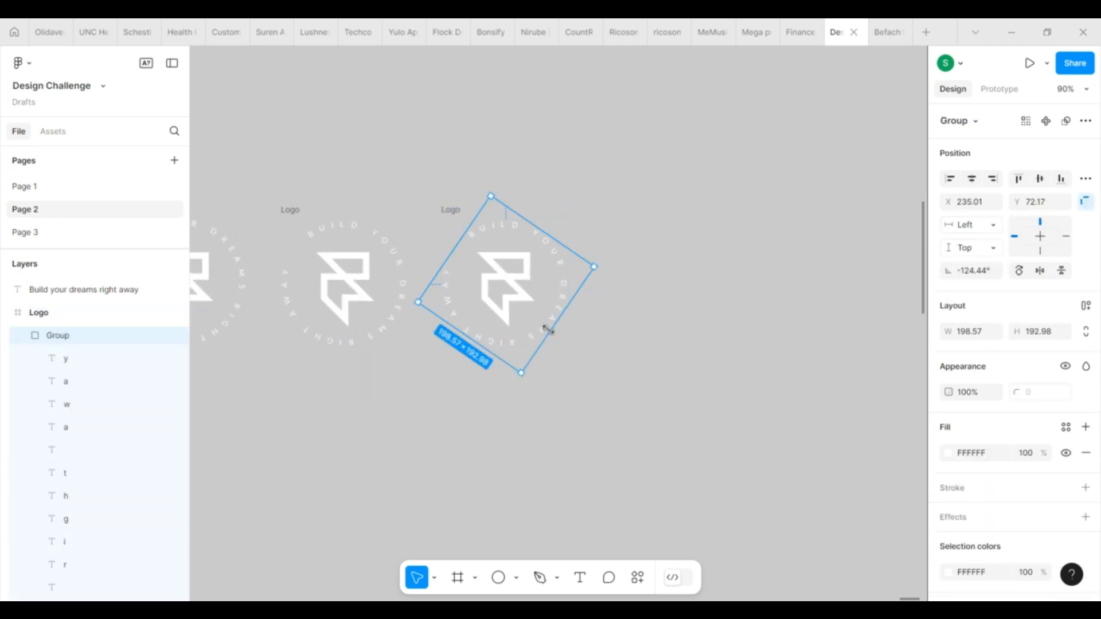
{"action": "left_click_drag", "start_coordinate": [604, 261], "coordinate": [508, 385]}
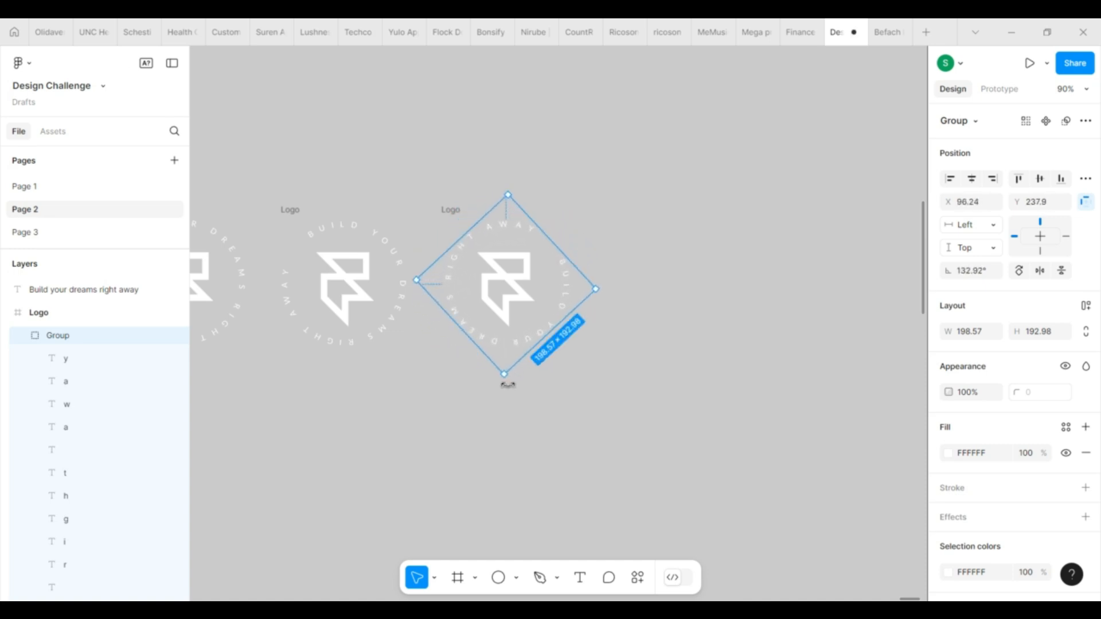
{"action": "key", "text": "Right"}
{"action": "left_click", "coordinate": [672, 398]}
Step: Duplicate the fourth Logo frame beside it and rotate the fifth frame's curved tagline group back to about 0°
{"action": "scroll", "coordinate": [672, 398], "scroll_direction": "down", "scroll_amount": 2}
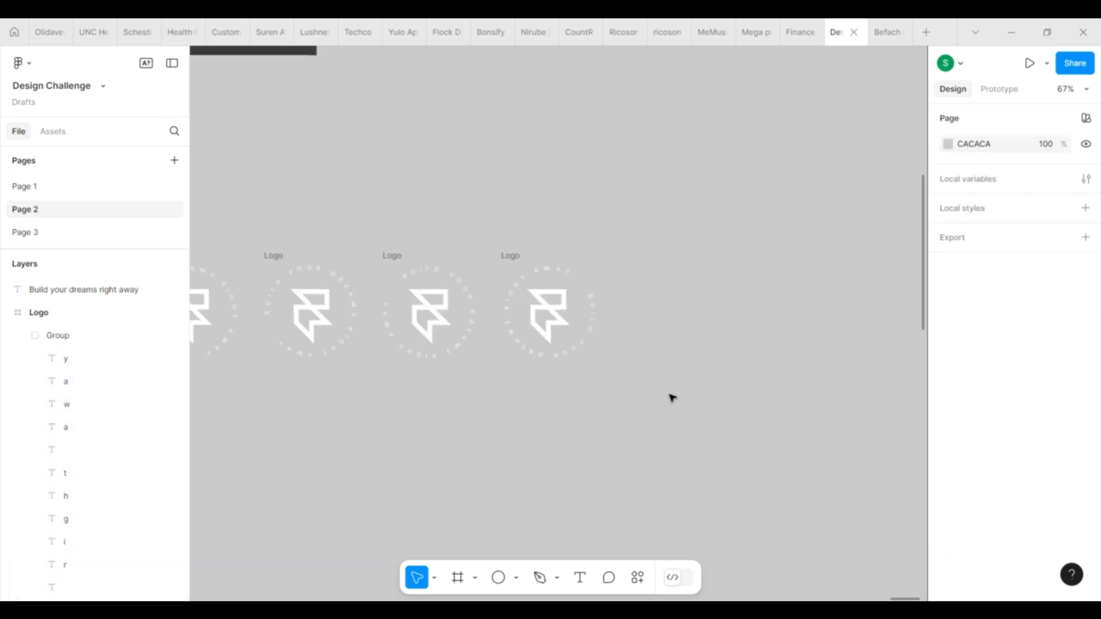
{"action": "scroll", "coordinate": [672, 398], "scroll_direction": "down", "scroll_amount": 1}
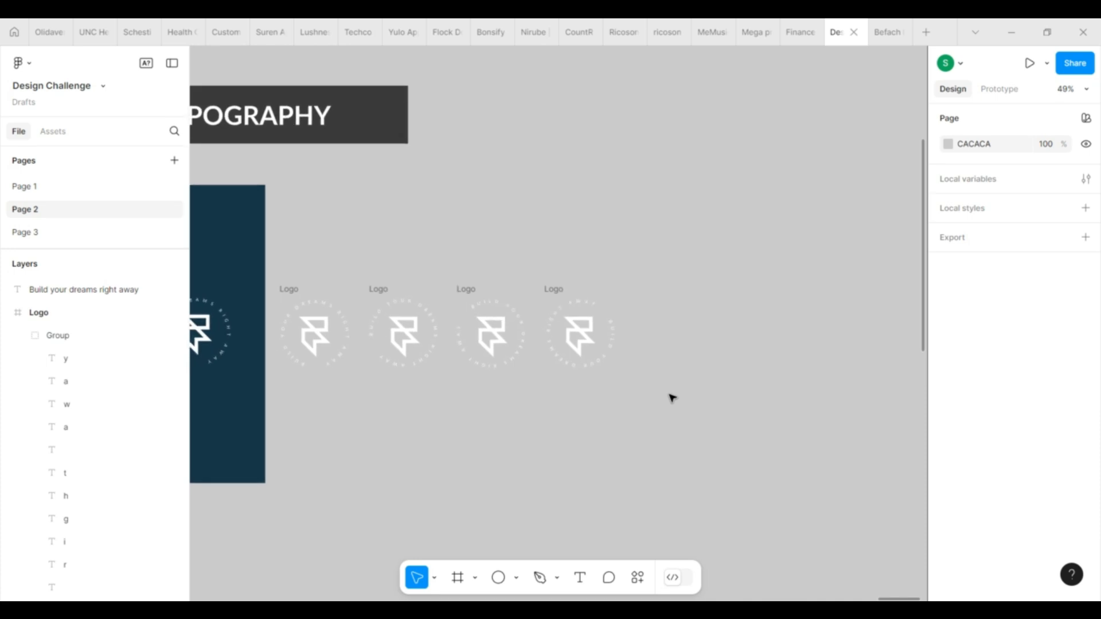
{"action": "scroll", "coordinate": [672, 398], "scroll_direction": "right", "scroll_amount": 1}
{"action": "scroll", "coordinate": [672, 398], "scroll_direction": "up", "scroll_amount": 2}
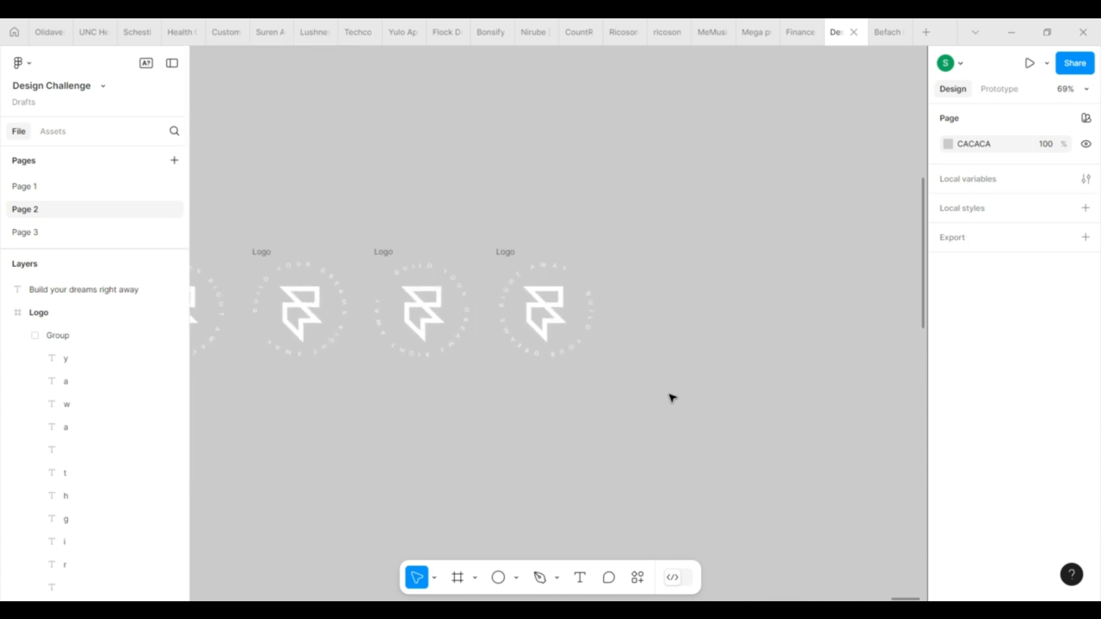
{"action": "left_click_drag", "start_coordinate": [503, 250], "coordinate": [623, 249]}
{"action": "left_click", "coordinate": [688, 277]}
{"action": "left_click_drag", "start_coordinate": [742, 311], "coordinate": [576, 408]}
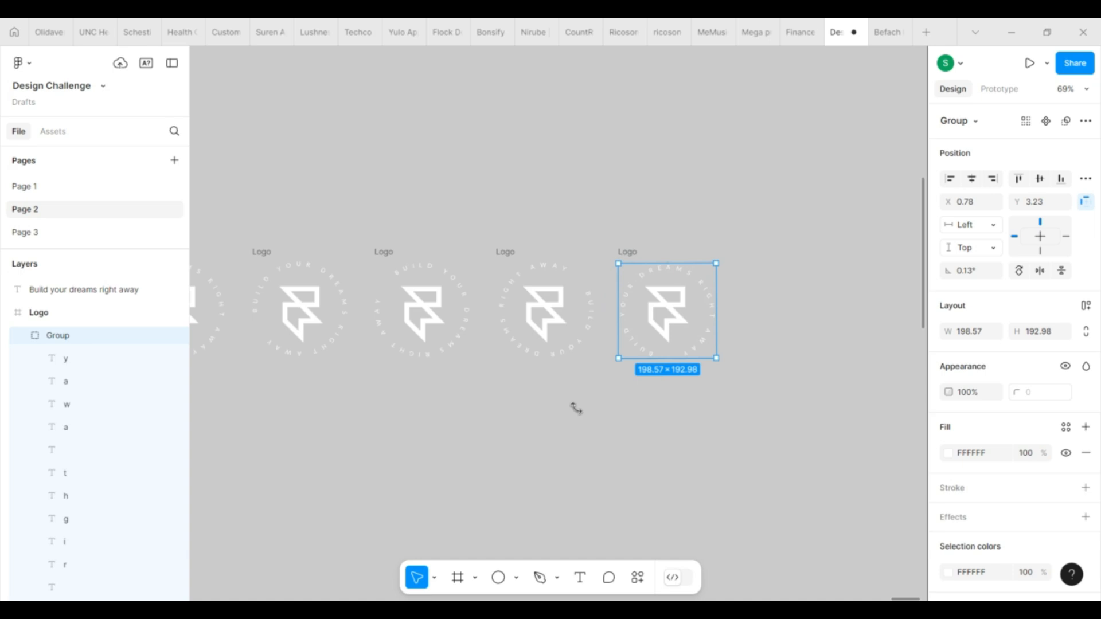
{"action": "left_click", "coordinate": [659, 442]}
Step: Combine the five Logo frames on the canvas into one component set
{"action": "scroll", "coordinate": [659, 443], "scroll_direction": "down", "scroll_amount": 3}
{"action": "left_click_drag", "start_coordinate": [265, 276], "coordinate": [743, 441]}
{"action": "scroll", "coordinate": [504, 449], "scroll_direction": "up", "scroll_amount": 3}
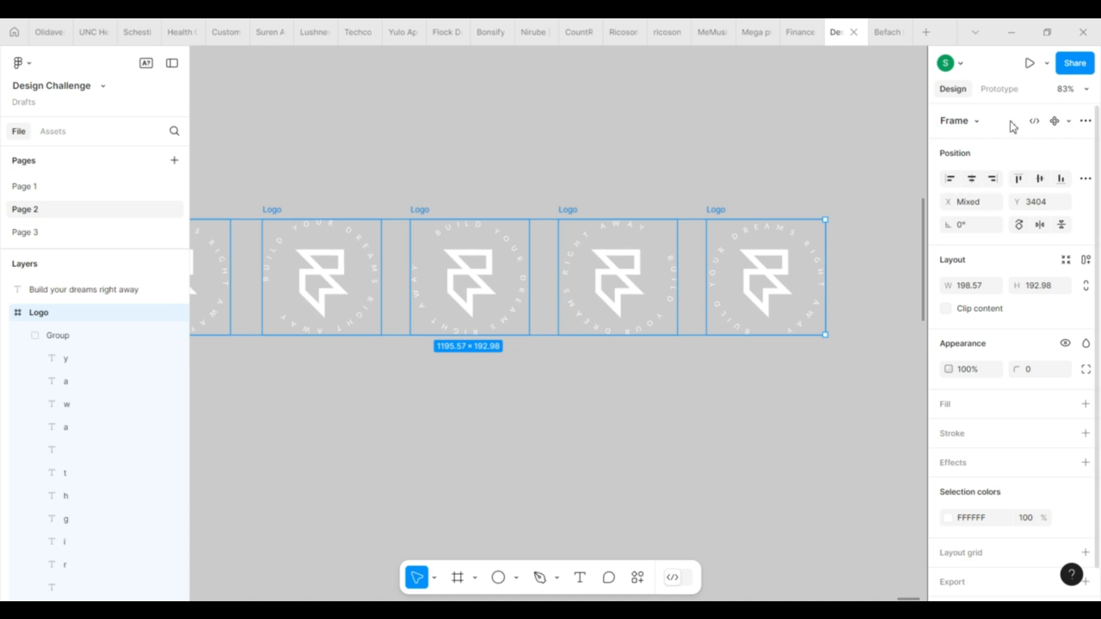
{"action": "left_click", "coordinate": [1069, 122]}
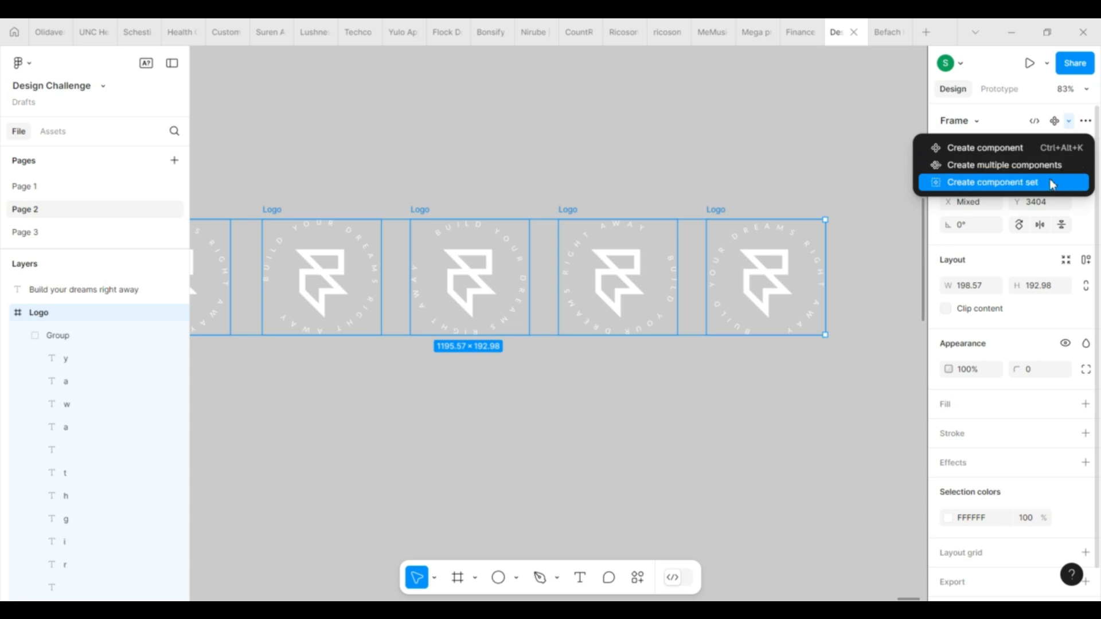
{"action": "left_click", "coordinate": [1068, 182]}
{"action": "scroll", "coordinate": [730, 398], "scroll_direction": "down", "scroll_amount": 3}
{"action": "scroll", "coordinate": [650, 442], "scroll_direction": "up", "scroll_amount": 5}
{"action": "scroll", "coordinate": [651, 442], "scroll_direction": "down", "scroll_amount": 3}
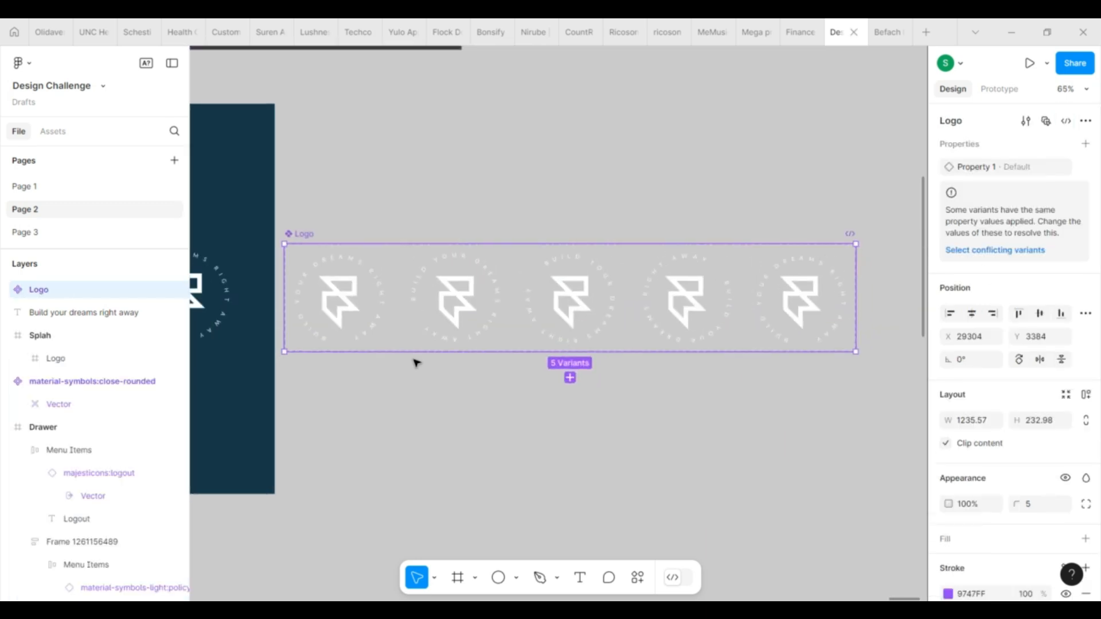
Step: Connect the first Logo variant to the second one with an After delay interaction
{"action": "left_click", "coordinate": [381, 300]}
{"action": "scroll", "coordinate": [381, 300], "scroll_direction": "up", "scroll_amount": 5}
{"action": "left_click", "coordinate": [993, 92]}
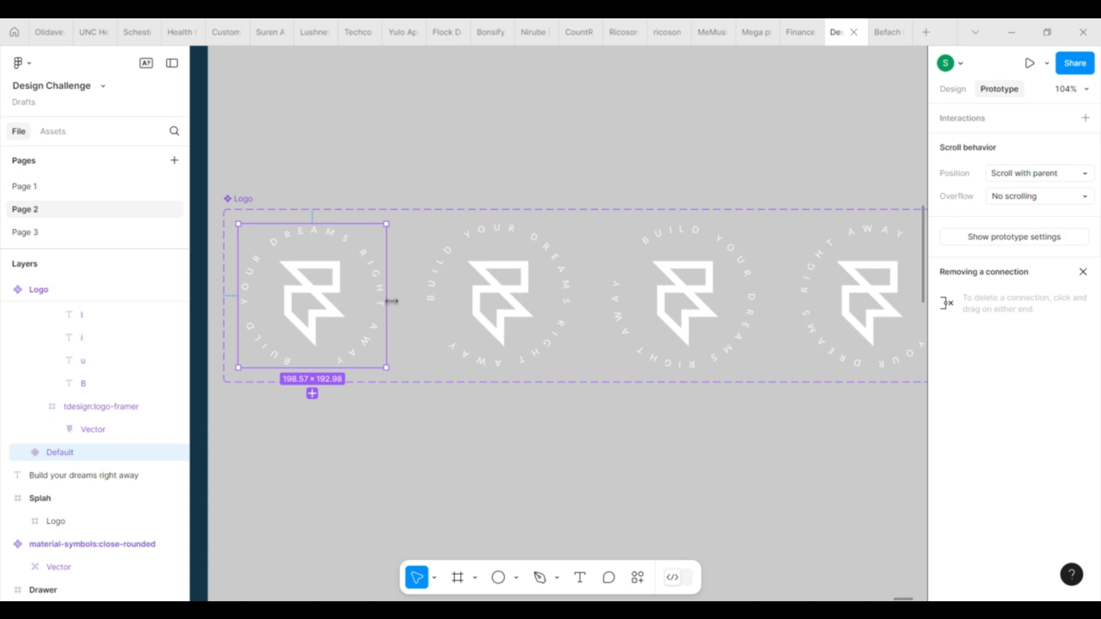
{"action": "left_click_drag", "start_coordinate": [407, 296], "coordinate": [459, 296]}
{"action": "scroll", "coordinate": [396, 367], "scroll_direction": "down", "scroll_amount": 2}
{"action": "left_click", "coordinate": [402, 373]}
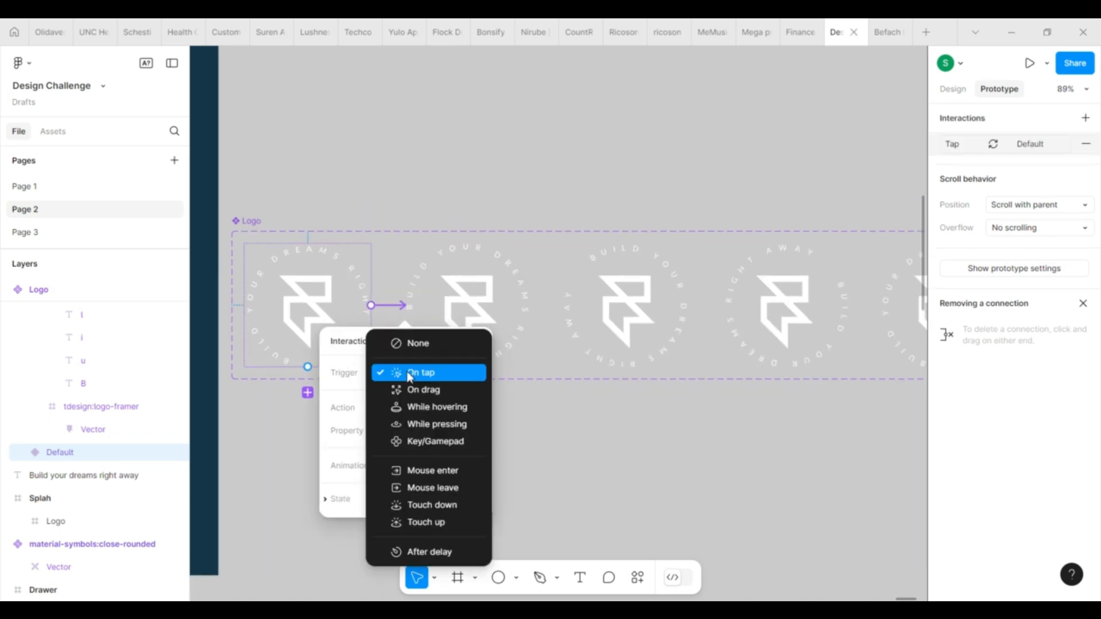
{"action": "left_click", "coordinate": [456, 553]}
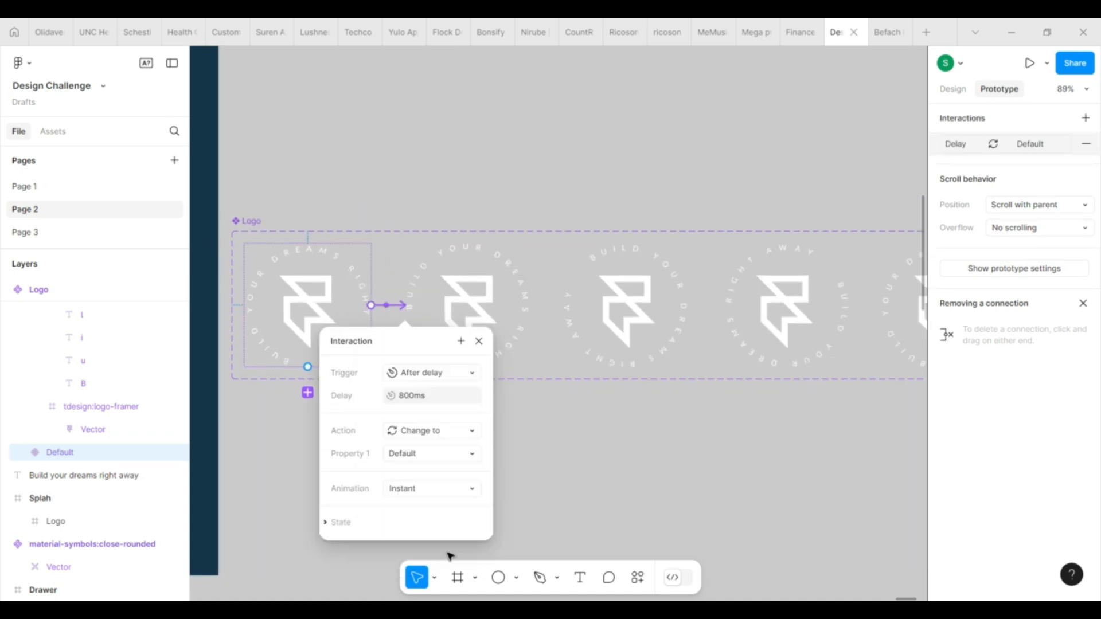
Step: Set the first variant's interaction to Smart animate with a 1 ms delay
{"action": "left_click", "coordinate": [458, 493]}
{"action": "left_click", "coordinate": [459, 484]}
{"action": "left_click", "coordinate": [415, 397]}
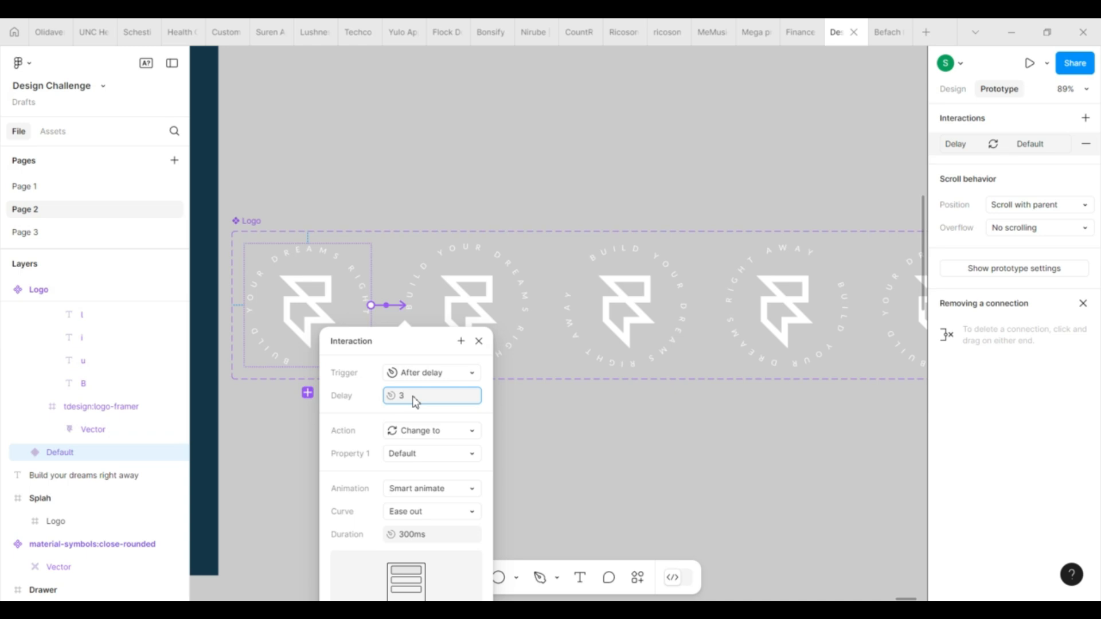
{"action": "type", "text": "1"}
{"action": "key", "text": "Return"}
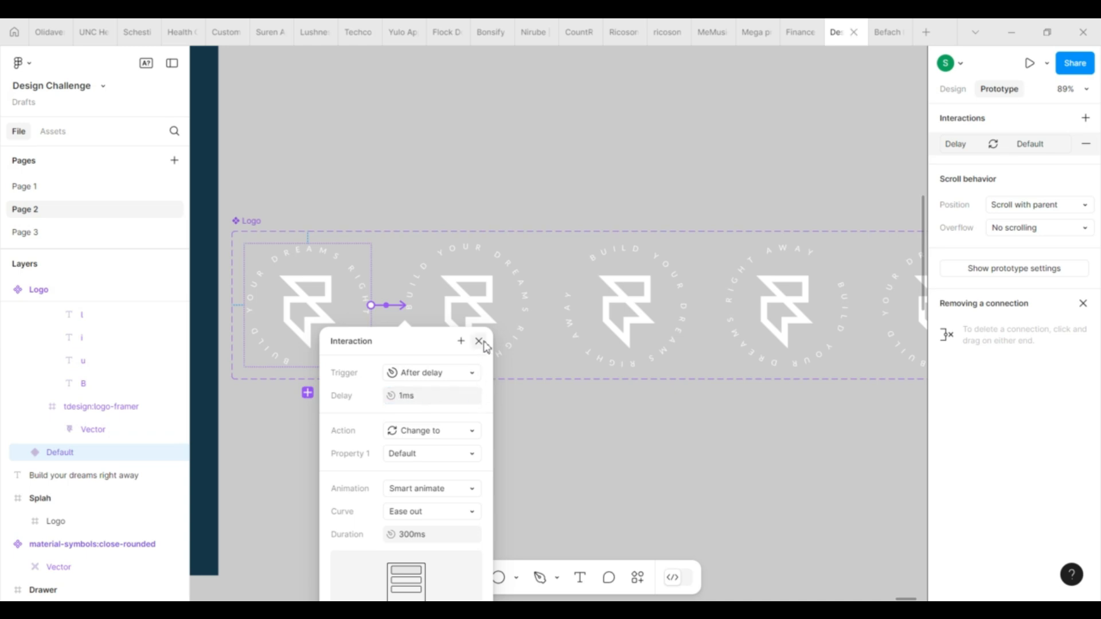
{"action": "scroll", "coordinate": [484, 346], "scroll_direction": "down", "scroll_amount": 2}
{"action": "scroll", "coordinate": [484, 347], "scroll_direction": "up", "scroll_amount": 1}
Step: Connect the second Logo variant to the third one with an After delay interaction
{"action": "left_click", "coordinate": [479, 277]}
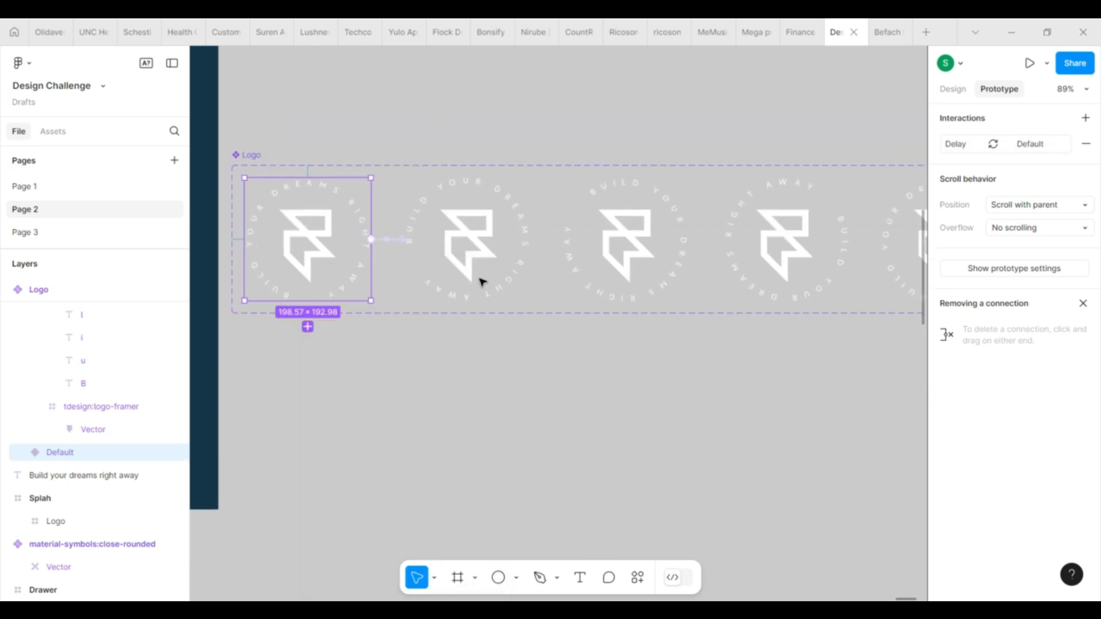
{"action": "left_click", "coordinate": [494, 225]}
{"action": "scroll", "coordinate": [447, 248], "scroll_direction": "up", "scroll_amount": 3}
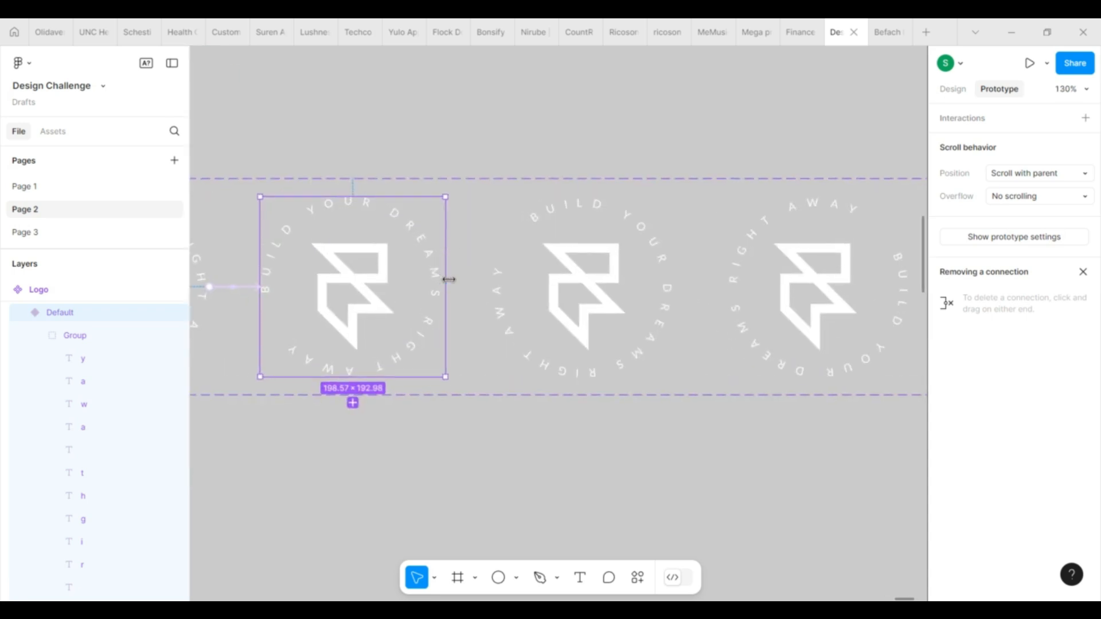
{"action": "left_click_drag", "start_coordinate": [446, 288], "coordinate": [504, 290]}
{"action": "left_click", "coordinate": [526, 360]}
{"action": "left_click", "coordinate": [536, 536]}
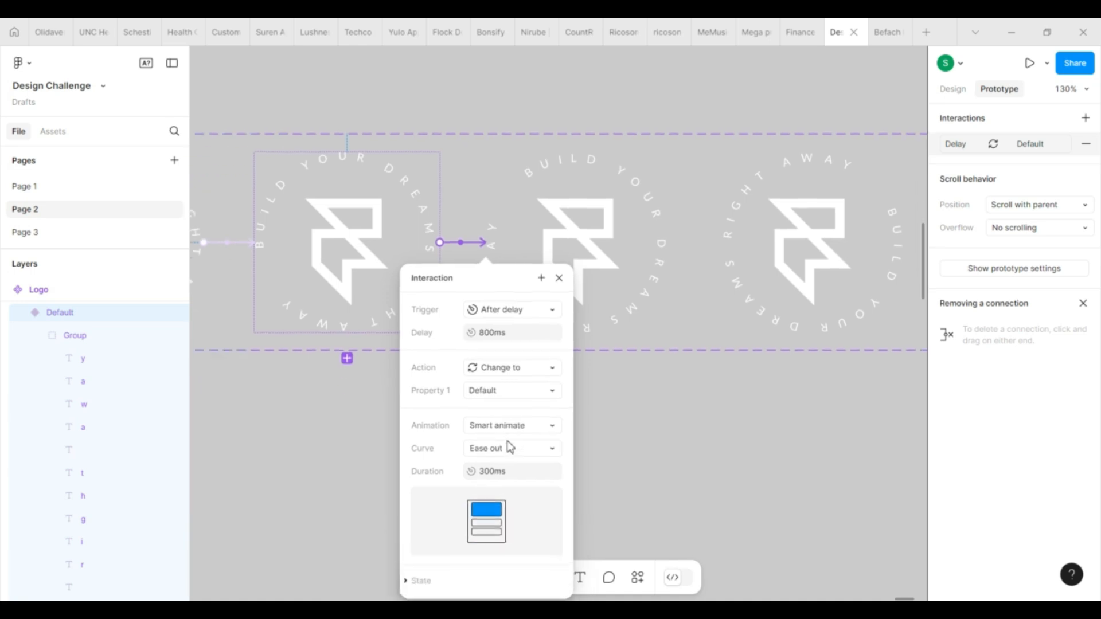
Step: Set the delay of the second variant's interaction to 1 ms
{"action": "scroll", "coordinate": [509, 447], "scroll_direction": "down", "scroll_amount": 2}
{"action": "left_click", "coordinate": [493, 327]}
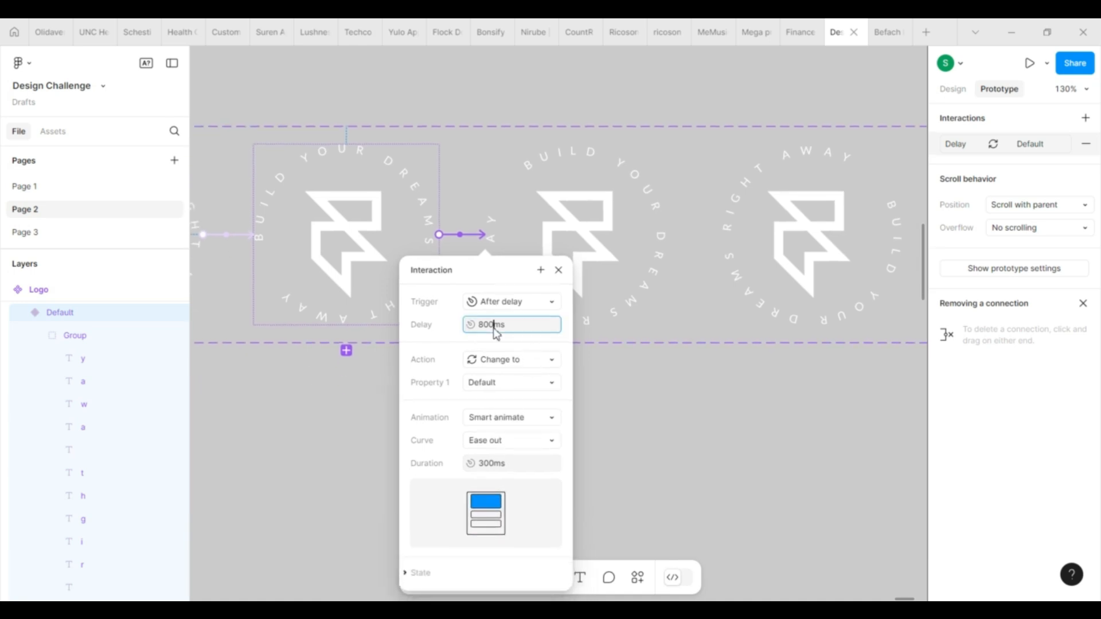
{"action": "type", "text": "1"}
{"action": "key", "text": "Return"}
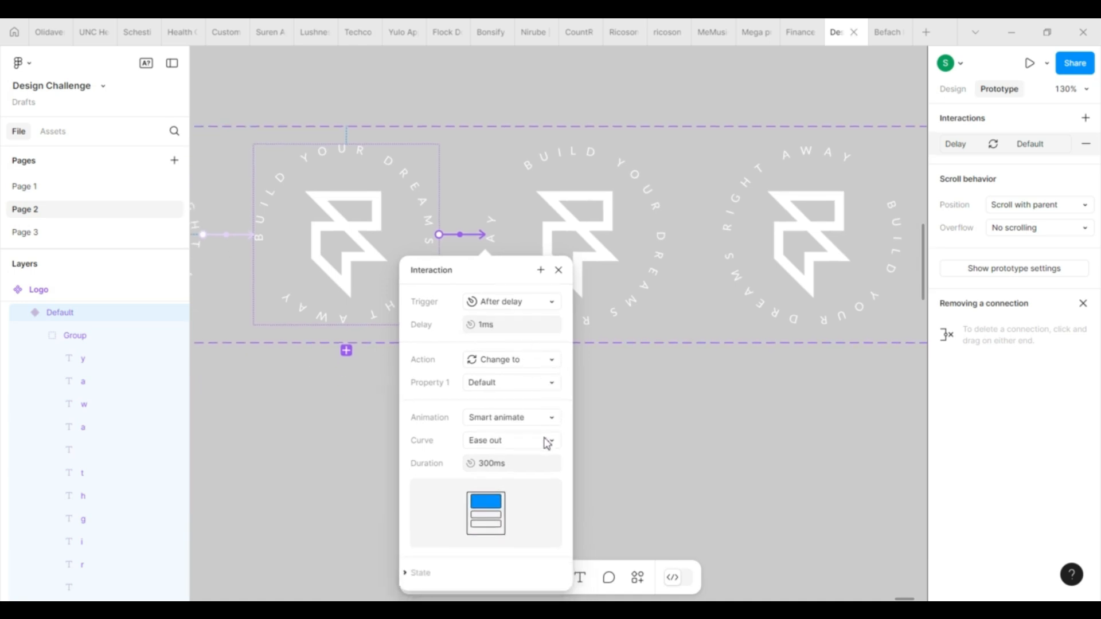
{"action": "left_click", "coordinate": [558, 270]}
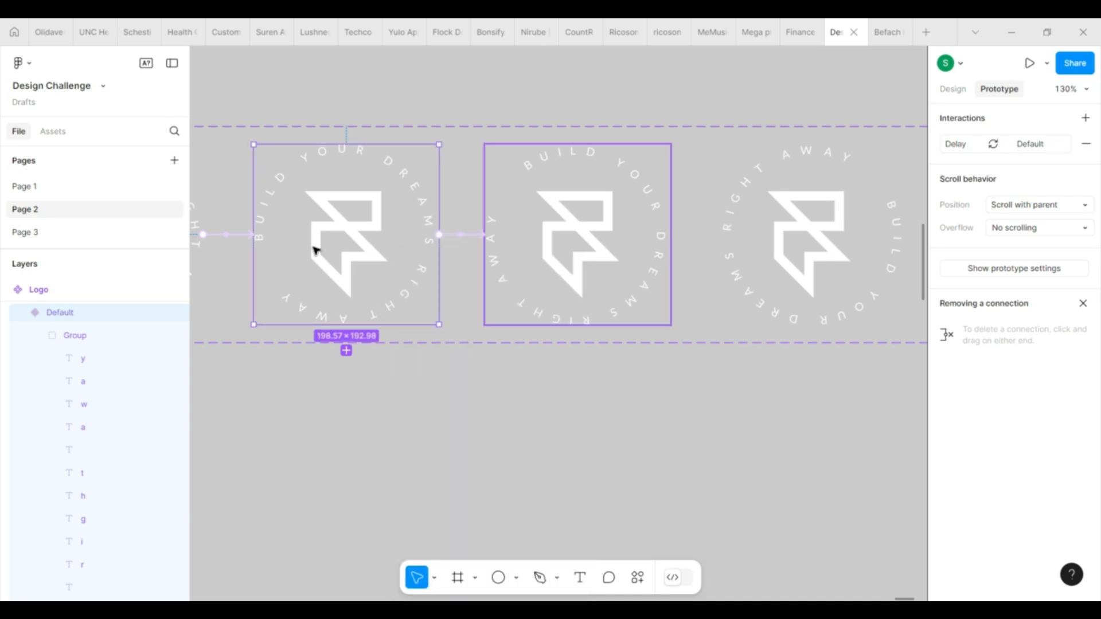
{"action": "left_click", "coordinate": [248, 235]}
Step: Connect the third Logo variant to the fourth with an After delay interaction and set its delay to 1 ms
{"action": "left_click", "coordinate": [555, 281]}
{"action": "scroll", "coordinate": [399, 268], "scroll_direction": "down", "scroll_amount": 1}
{"action": "scroll", "coordinate": [399, 268], "scroll_direction": "right", "scroll_amount": 3}
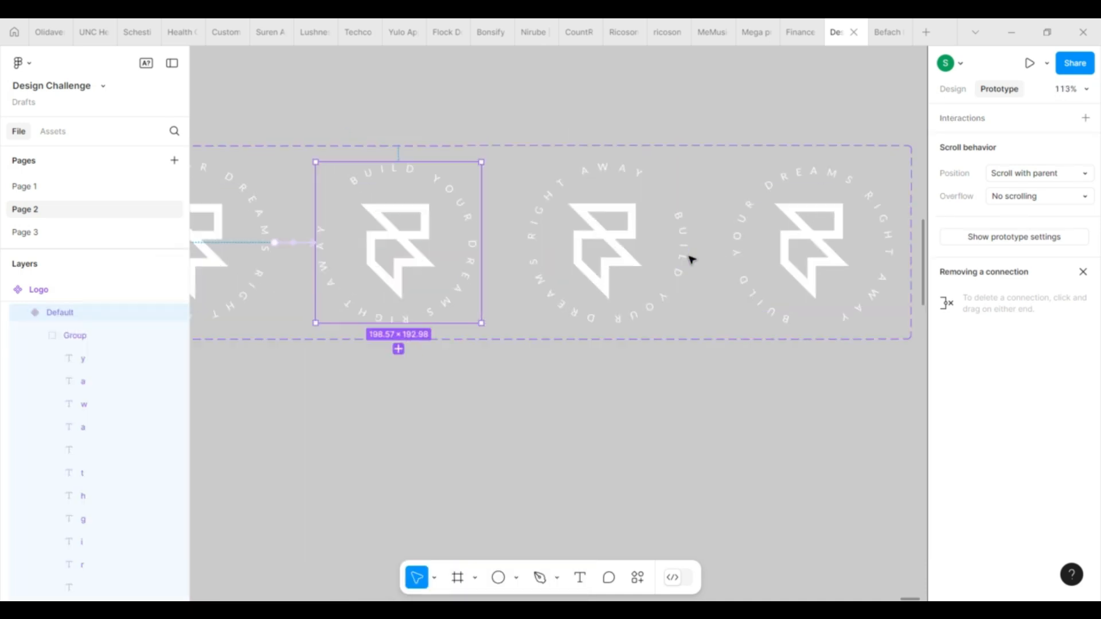
{"action": "left_click_drag", "start_coordinate": [483, 243], "coordinate": [555, 243]}
{"action": "left_click", "coordinate": [555, 313]}
{"action": "left_click", "coordinate": [559, 495]}
{"action": "left_click", "coordinate": [527, 333]}
{"action": "type", "text": "1"}
{"action": "key", "text": "Return"}
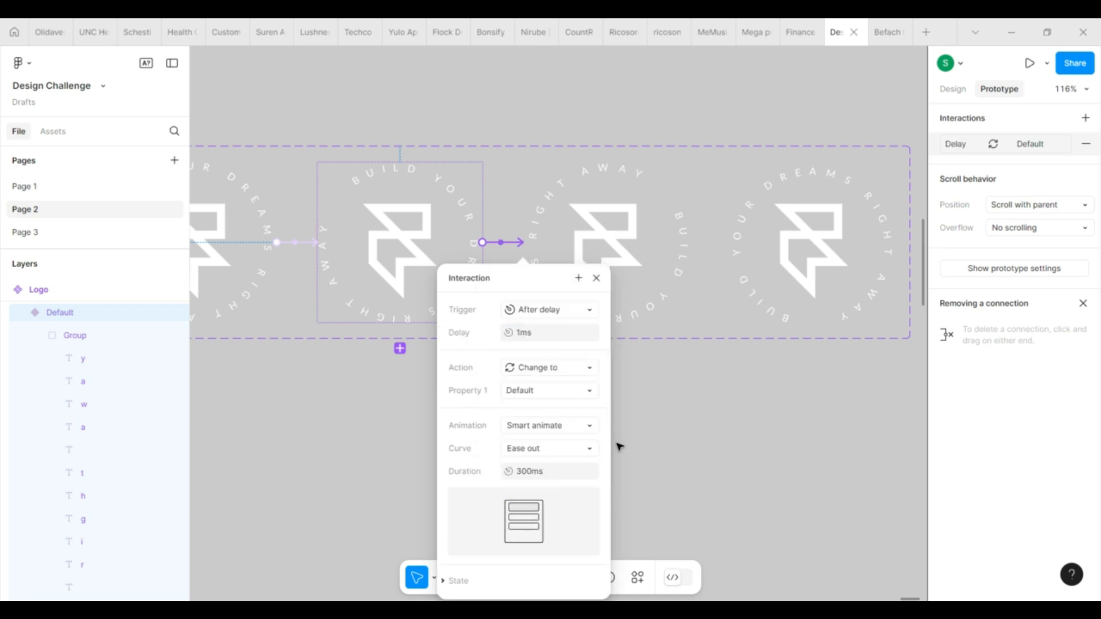
{"action": "left_click", "coordinate": [595, 278]}
Step: Connect the fourth Logo variant to the fifth with an After delay interaction and set its delay to 1 ms
{"action": "left_click", "coordinate": [688, 266]}
{"action": "left_click", "coordinate": [684, 258]}
{"action": "left_click_drag", "start_coordinate": [688, 243], "coordinate": [743, 249]}
{"action": "left_click", "coordinate": [748, 312]}
{"action": "left_click", "coordinate": [763, 486]}
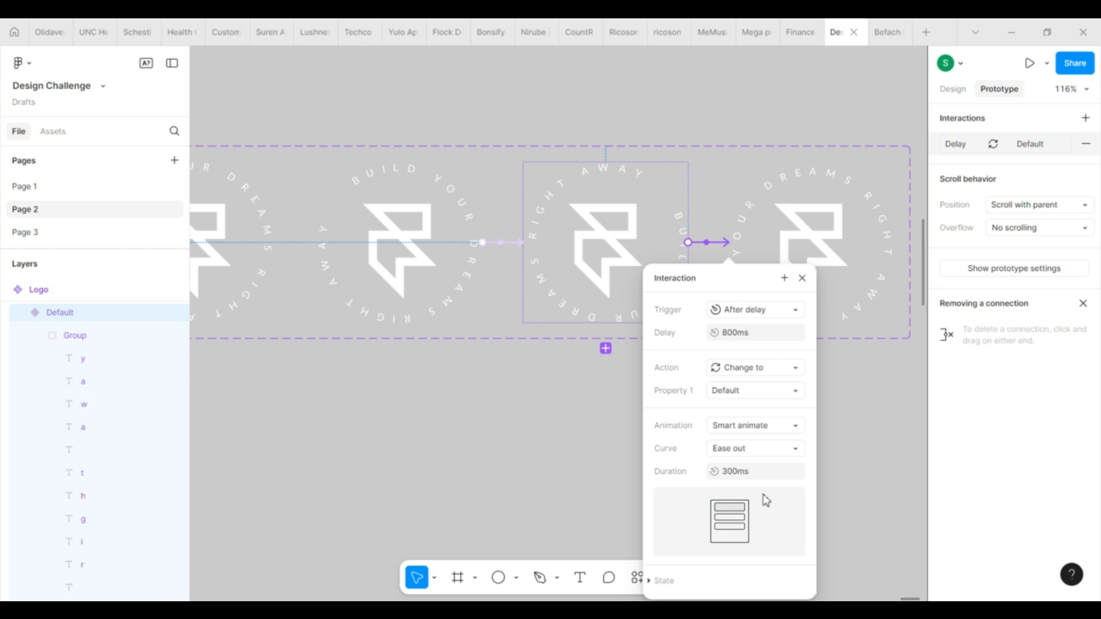
{"action": "left_click", "coordinate": [731, 335]}
{"action": "type", "text": "1"}
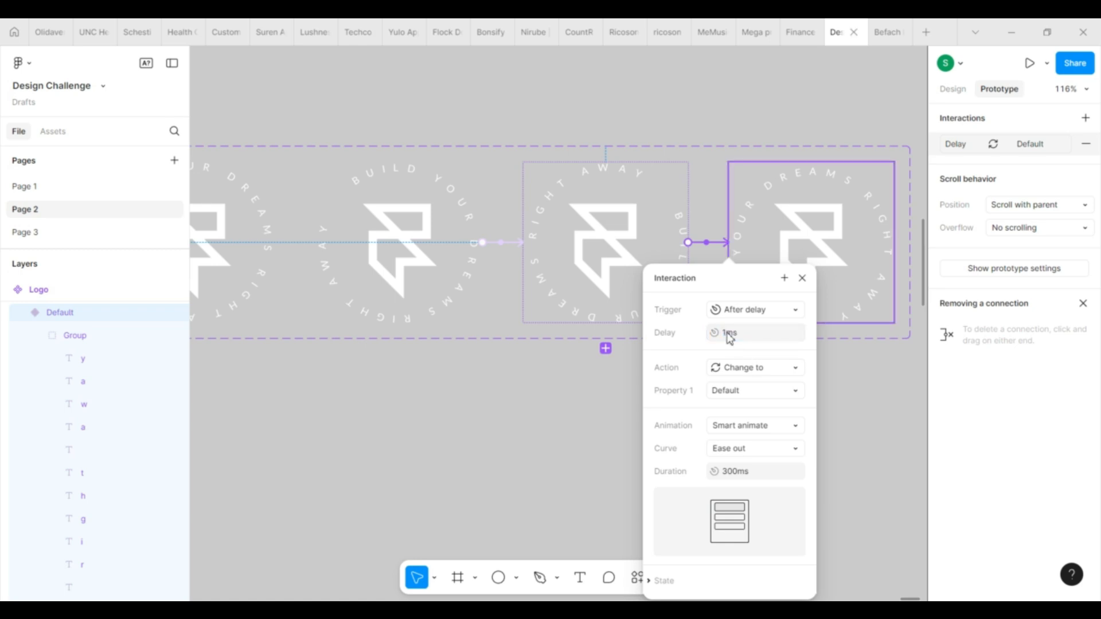
{"action": "left_click", "coordinate": [666, 585]}
{"action": "left_click", "coordinate": [802, 232]}
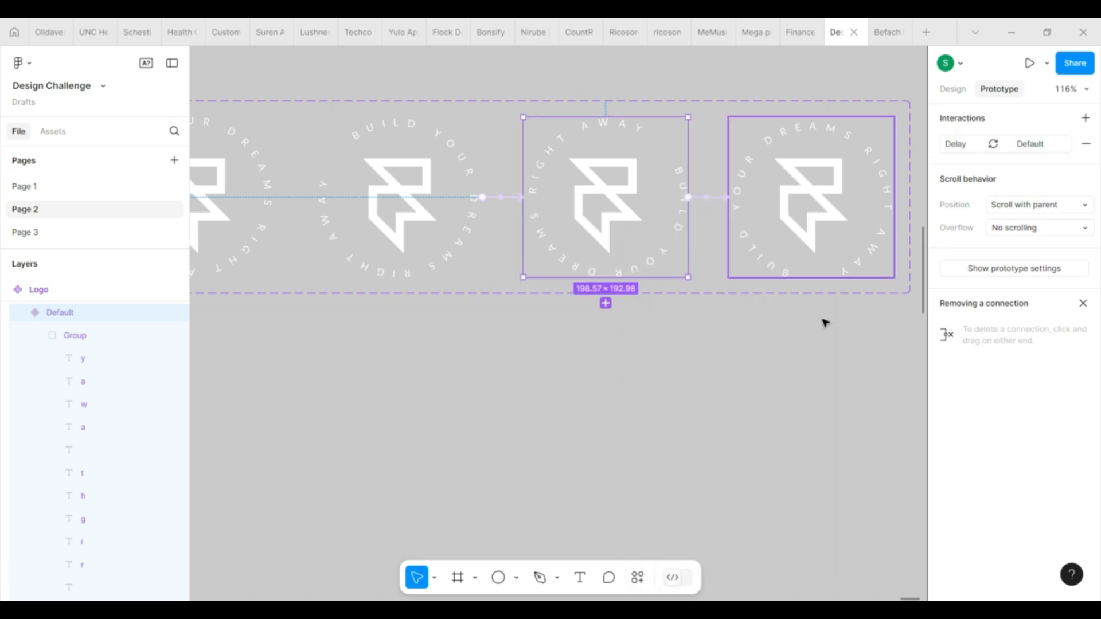
Step: Review the interaction settings of the third, second and first Logo variants, including their State options
{"action": "left_click", "coordinate": [518, 199]}
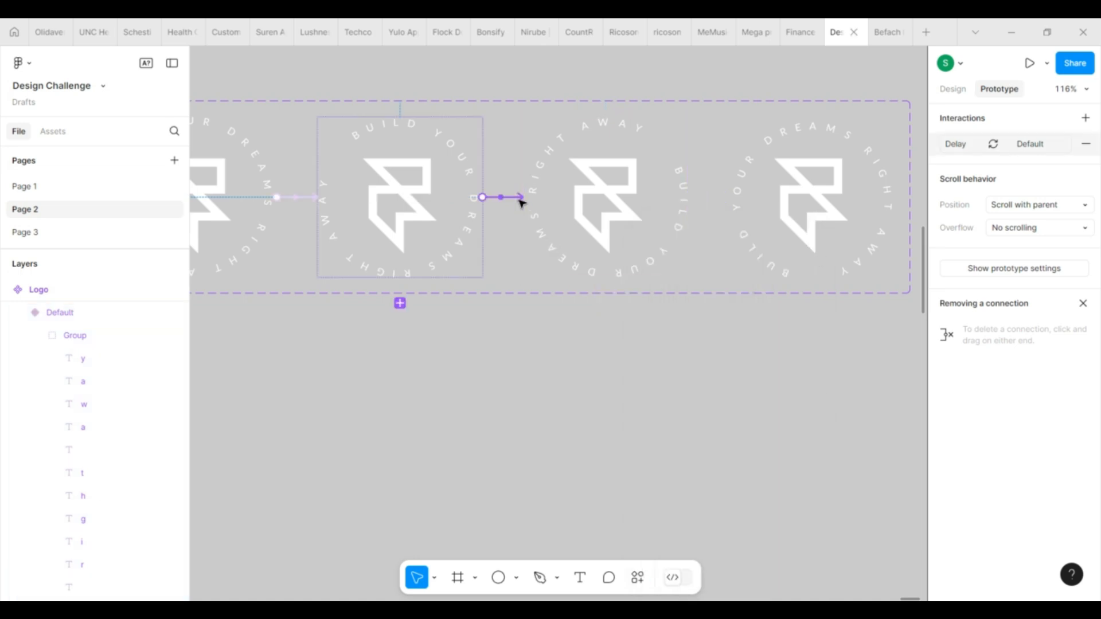
{"action": "left_click", "coordinate": [448, 537]}
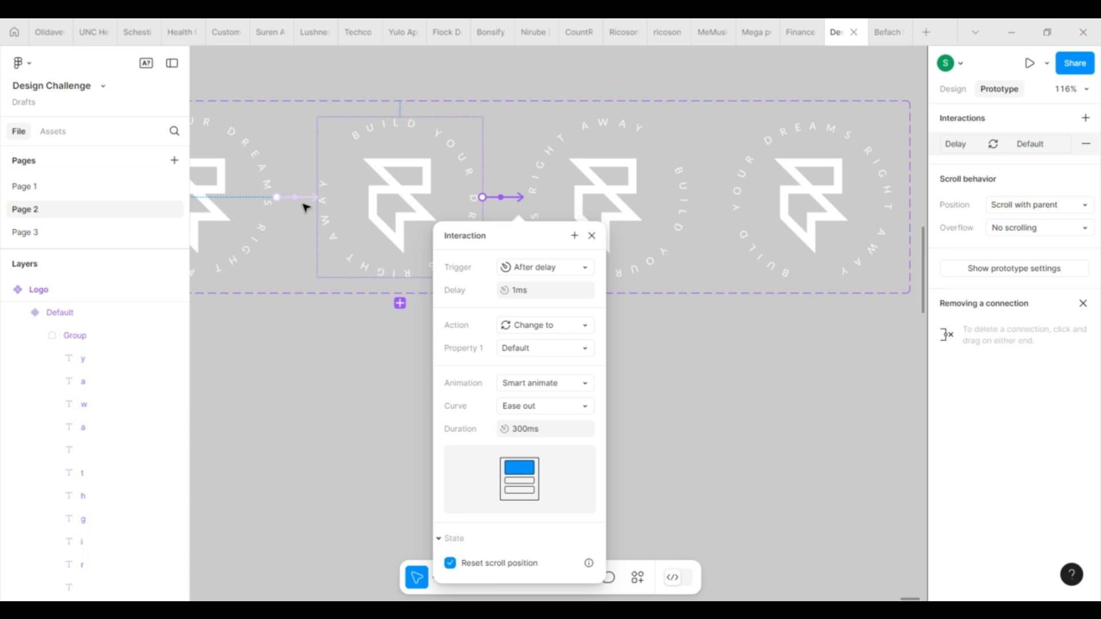
{"action": "scroll", "coordinate": [756, 184], "scroll_direction": "down", "scroll_amount": 3}
{"action": "left_click", "coordinate": [424, 195]}
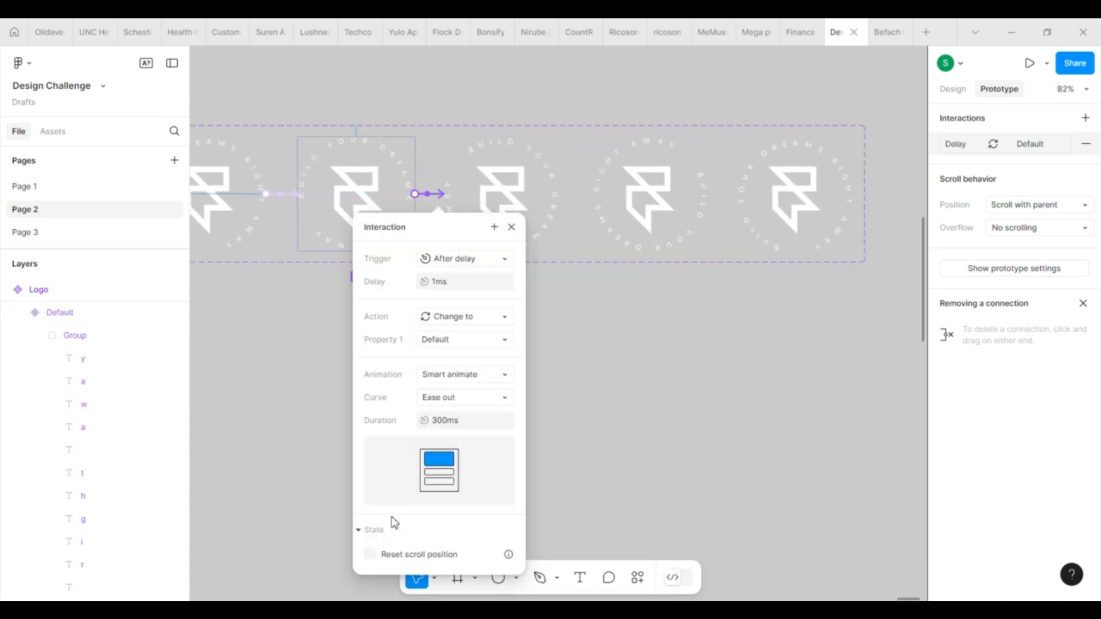
{"action": "left_click", "coordinate": [298, 203]}
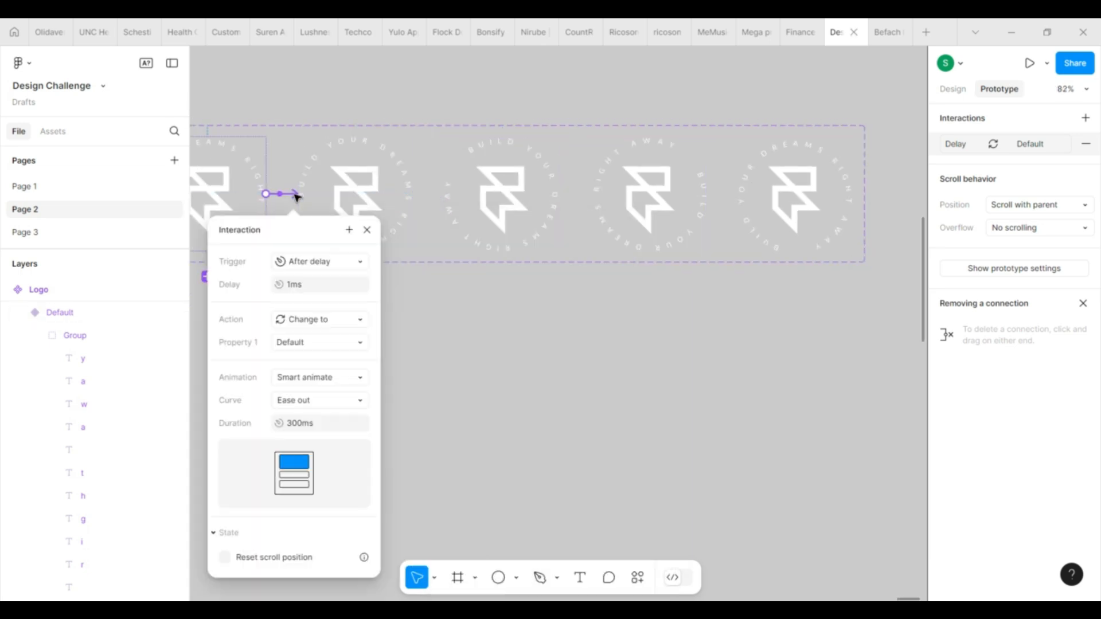
{"action": "left_click", "coordinate": [541, 427]}
{"action": "scroll", "coordinate": [629, 342], "scroll_direction": "down", "scroll_amount": 3}
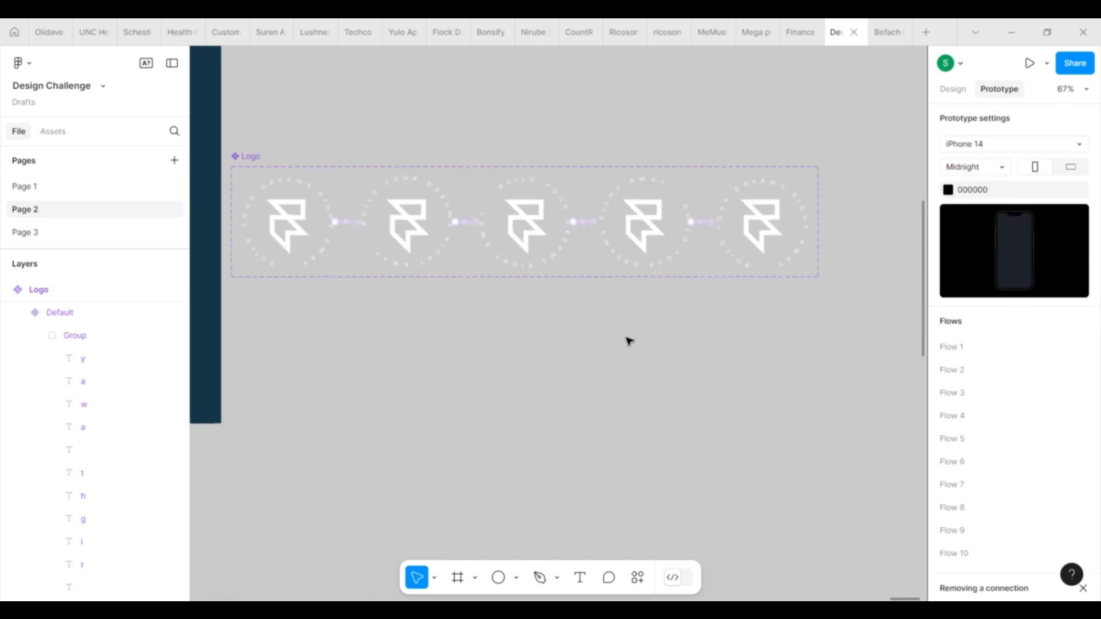
Step: Replace the Logo frame on the Splah screen with an instance of the first variant from the Logo component set
{"action": "scroll", "coordinate": [650, 347], "scroll_direction": "down", "scroll_amount": 4}
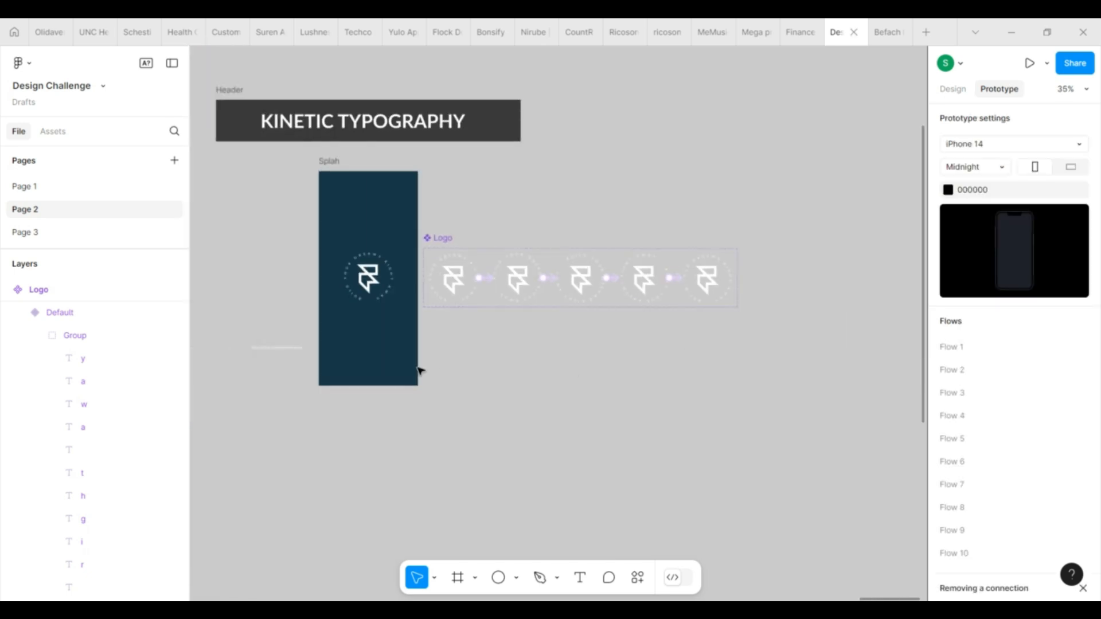
{"action": "scroll", "coordinate": [420, 370], "scroll_direction": "up", "scroll_amount": 5}
{"action": "left_click", "coordinate": [514, 324]}
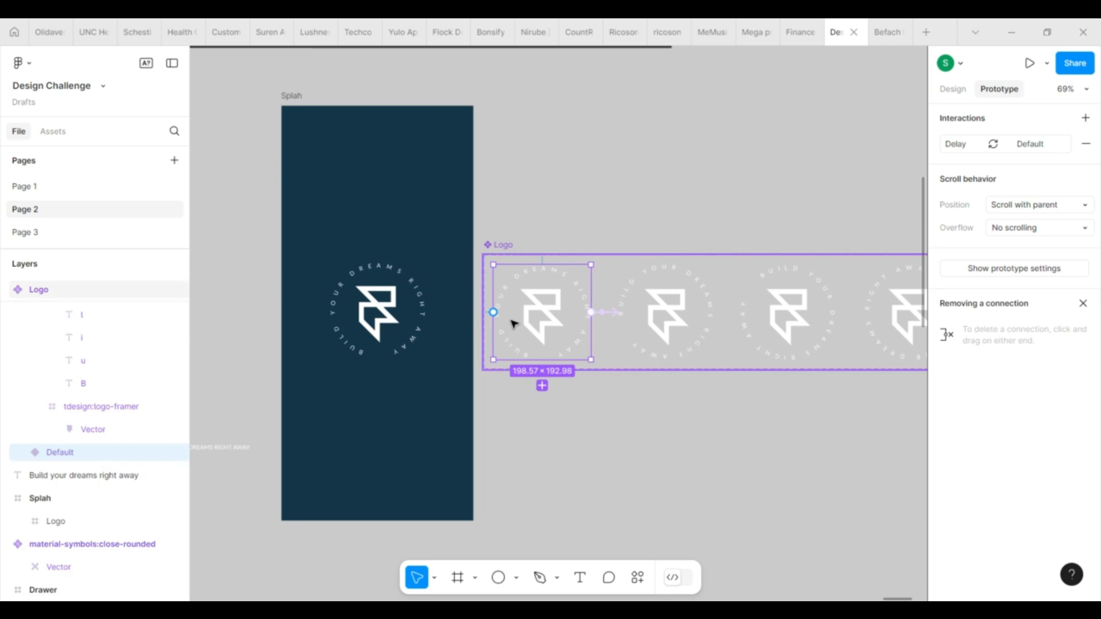
{"action": "left_click", "coordinate": [364, 311]}
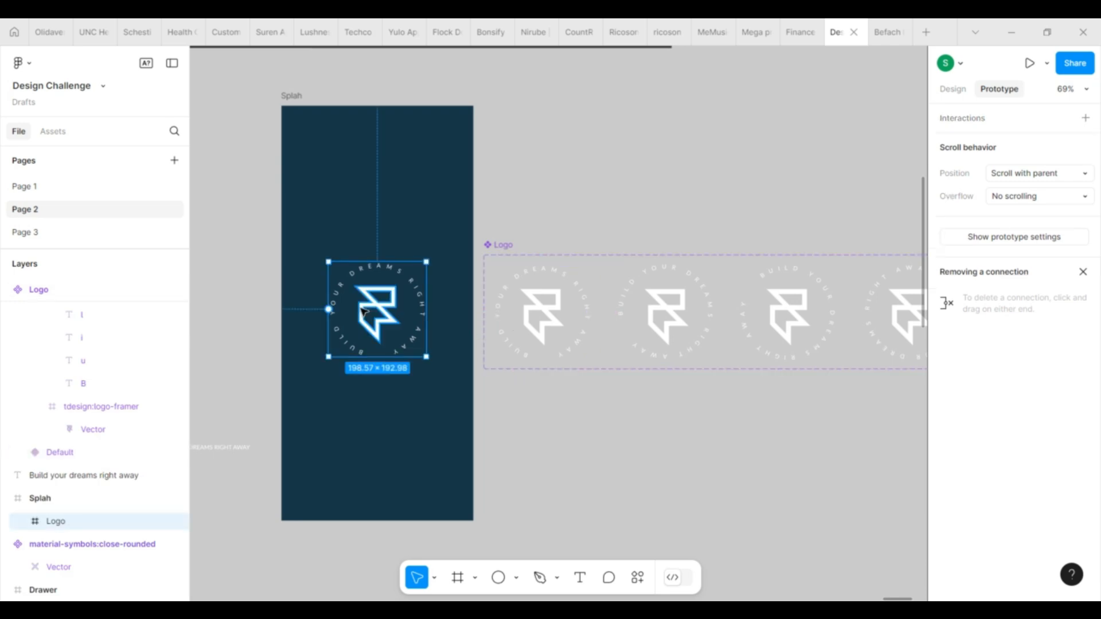
{"action": "left_click", "coordinate": [612, 487]}
{"action": "scroll", "coordinate": [612, 487], "scroll_direction": "down", "scroll_amount": 3}
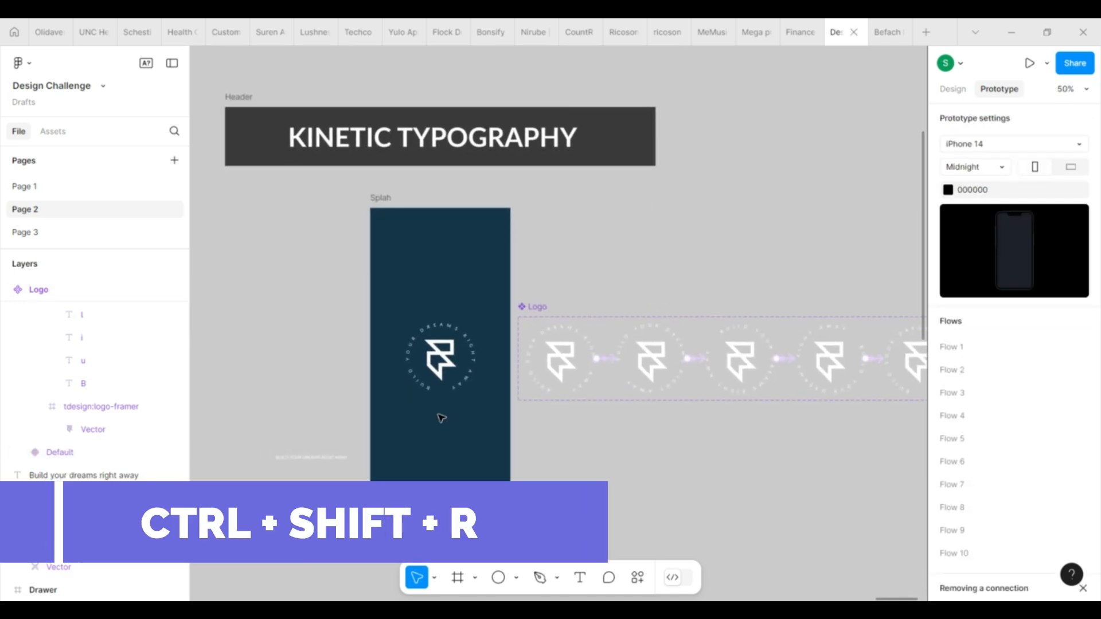
{"action": "scroll", "coordinate": [411, 472], "scroll_direction": "up", "scroll_amount": 2}
{"action": "scroll", "coordinate": [411, 473], "scroll_direction": "down", "scroll_amount": 1}
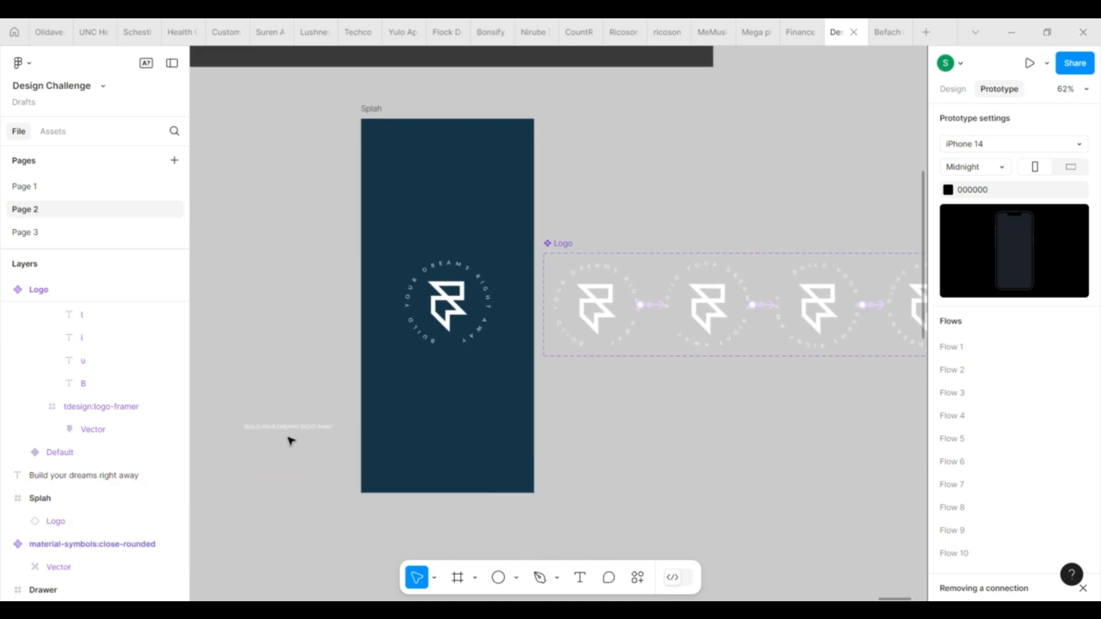
Step: Move the tagline text below the Logo component set and reword it to "WE ARE HERE TO HELP YOU WITH LOTS OF TEMPLATES AND GUIDES"
{"action": "left_click_drag", "start_coordinate": [288, 428], "coordinate": [595, 395]}
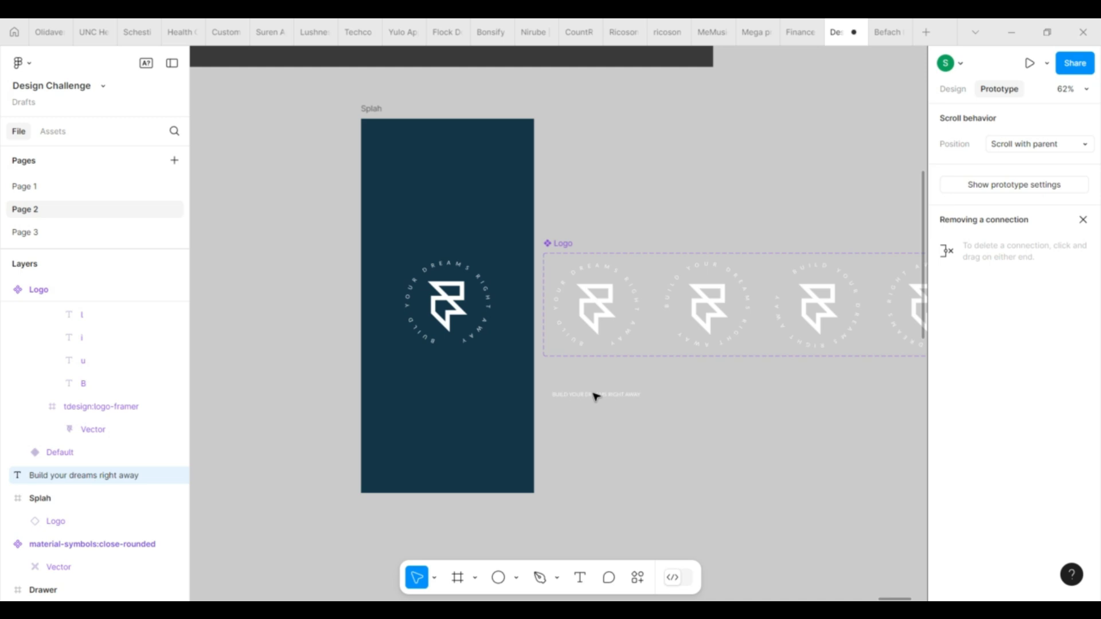
{"action": "scroll", "coordinate": [595, 396], "scroll_direction": "up", "scroll_amount": 4}
{"action": "scroll", "coordinate": [583, 385], "scroll_direction": "up", "scroll_amount": 2}
{"action": "double_click", "coordinate": [590, 395]}
{"action": "type", "text": "WE ARE HERE TO HELP YOU W"}
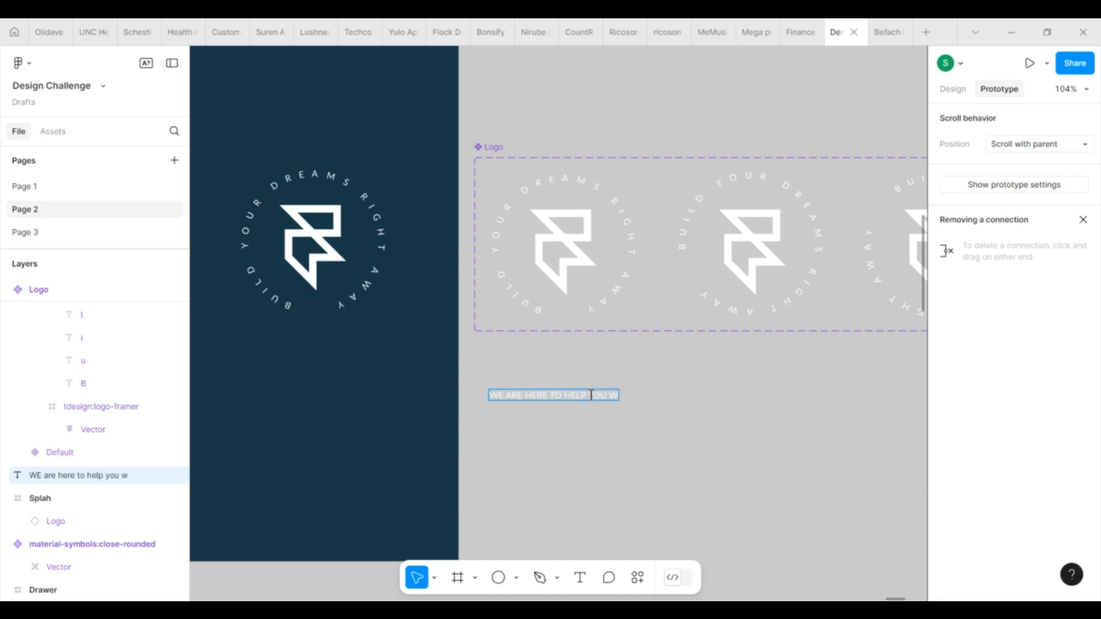
{"action": "type", "text": "f template"}
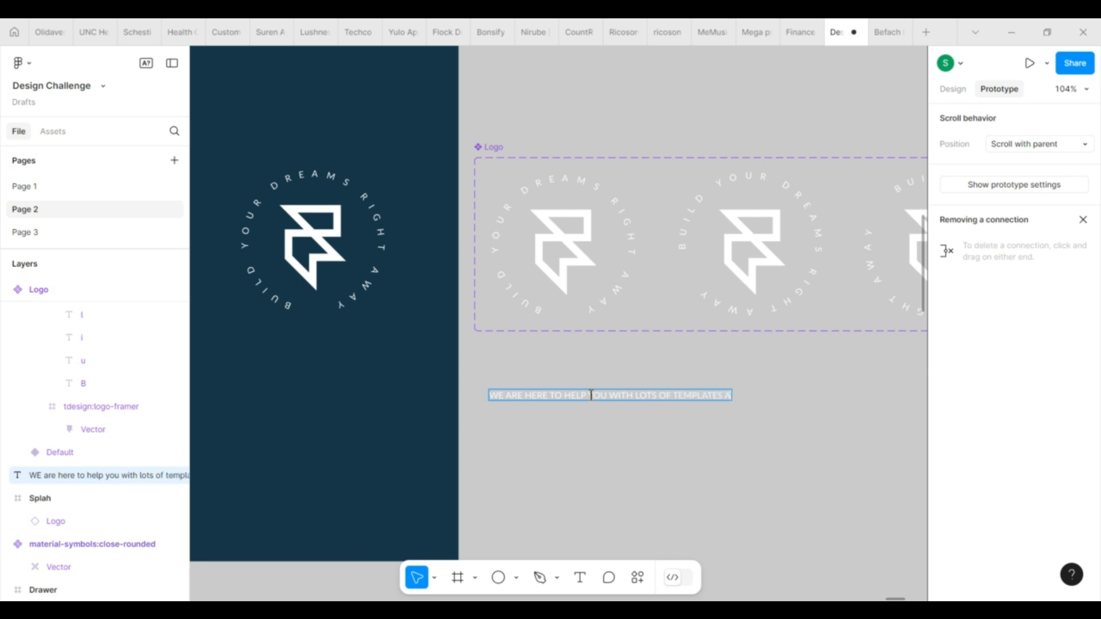
{"action": "type", "text": "s and guide"}
{"action": "scroll", "coordinate": [717, 472], "scroll_direction": "up", "scroll_amount": 3}
{"action": "scroll", "coordinate": [562, 442], "scroll_direction": "down", "scroll_amount": 3}
{"action": "key", "text": "Escape"}
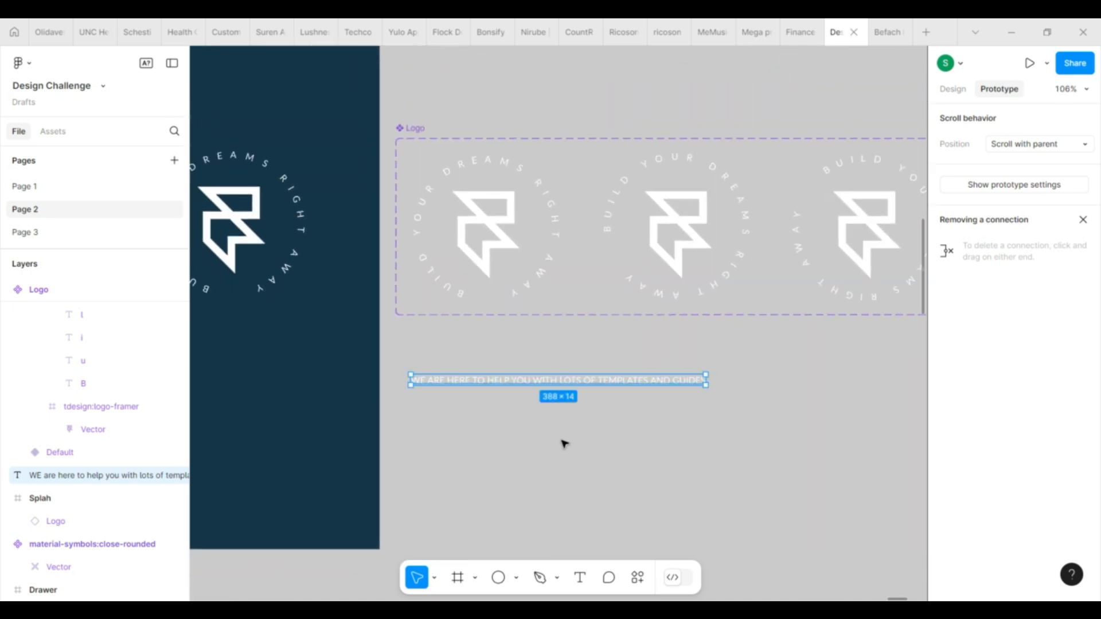
{"action": "left_click", "coordinate": [563, 443]}
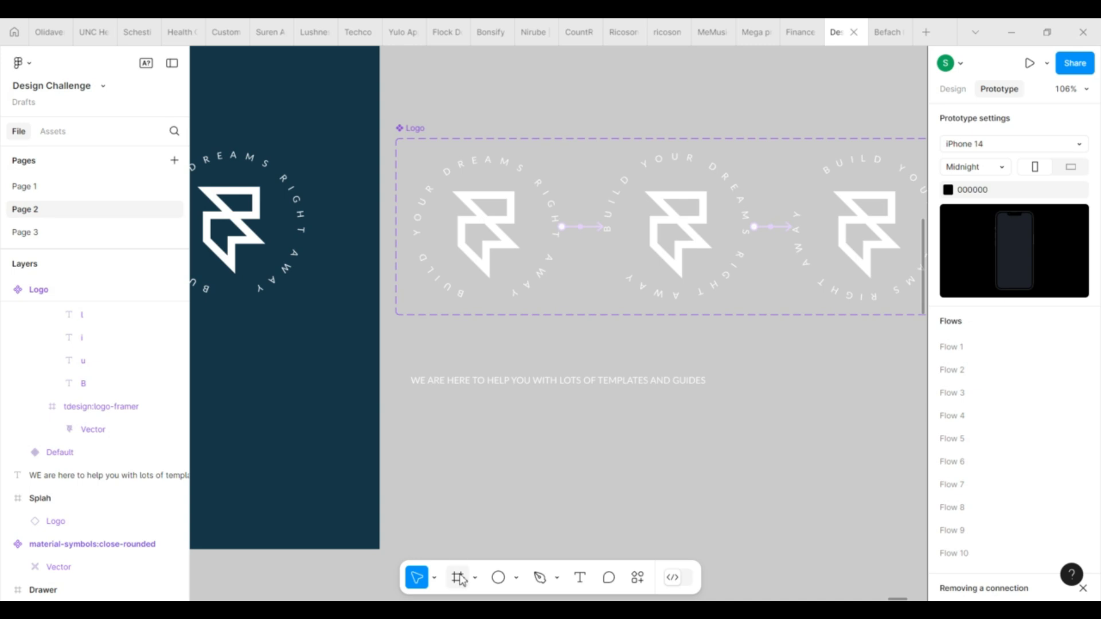
Step: Wrap the reworded text in an auto layout frame and rename the frame "Welcome message"
{"action": "left_click", "coordinate": [566, 384]}
{"action": "key", "text": "shift+a"}
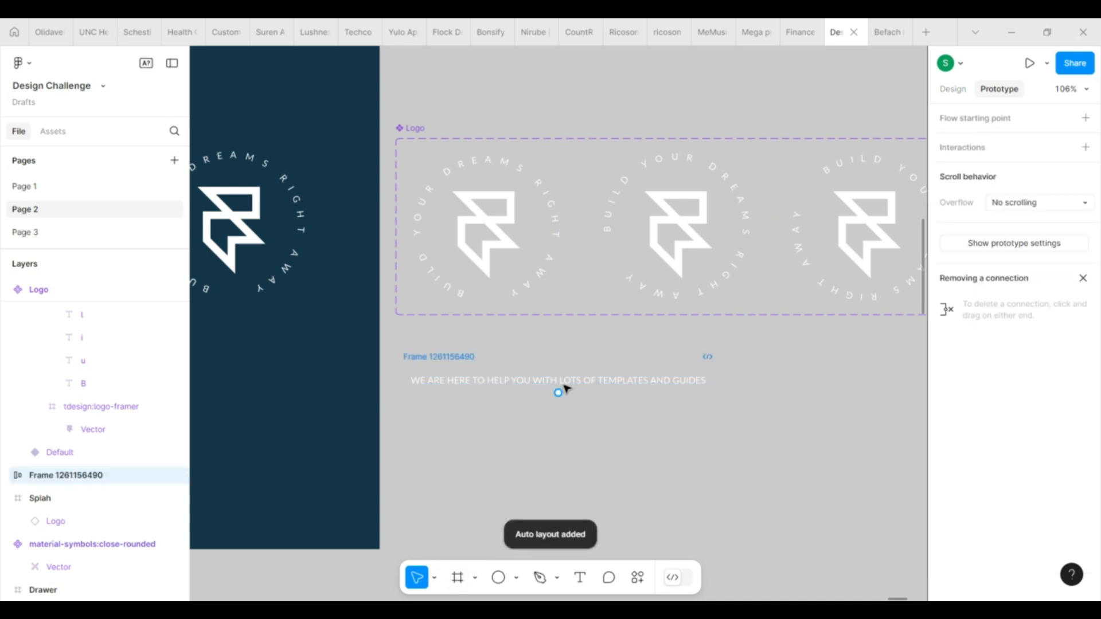
{"action": "double_click", "coordinate": [450, 357]}
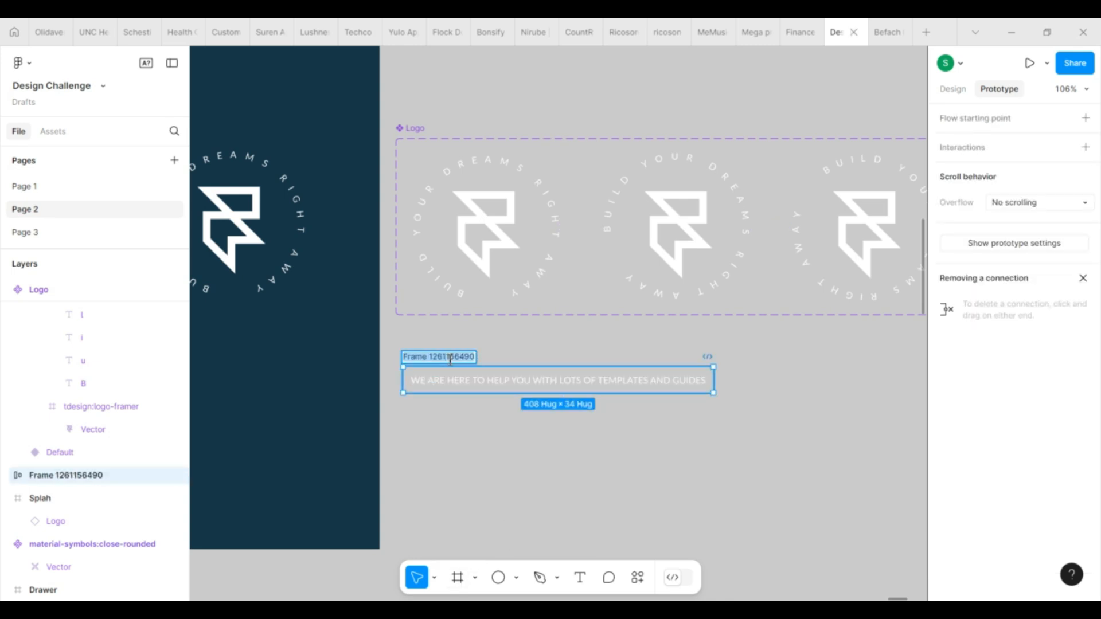
{"action": "type", "text": "Welcome"}
{"action": "key", "text": "BackSpace"}
{"action": "key", "text": "BackSpace"}
{"action": "key", "text": "BackSpace"}
{"action": "key", "text": "BackSpace"}
{"action": "key", "text": "BackSpace"}
{"action": "key", "text": "BackSpace"}
{"action": "type", "text": "elcome"}
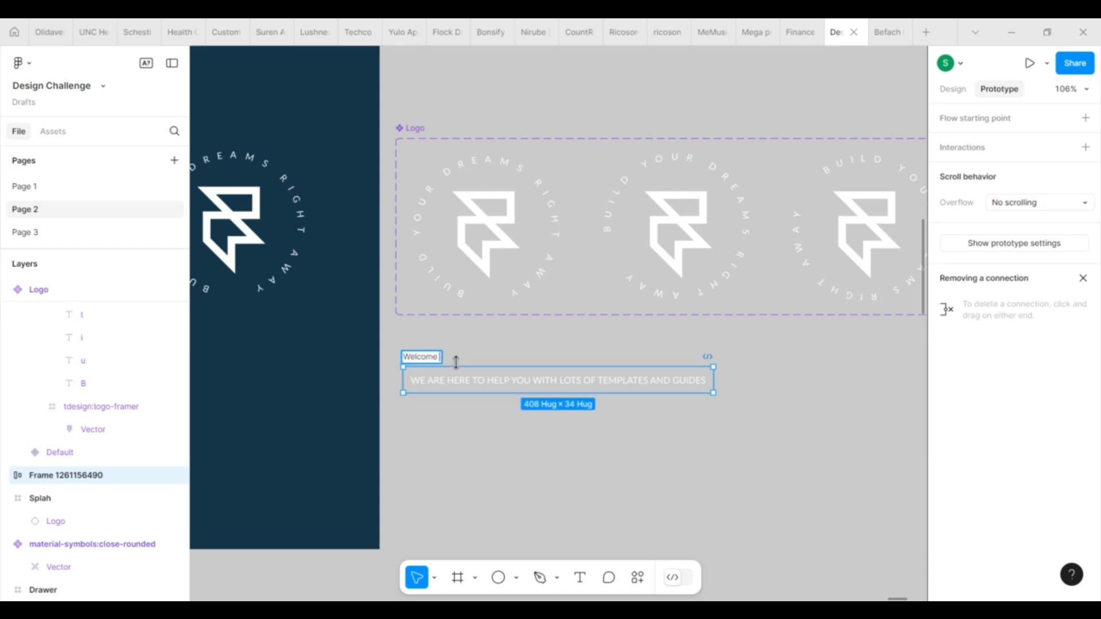
{"action": "type", "text": " message"}
{"action": "key", "text": "Return"}
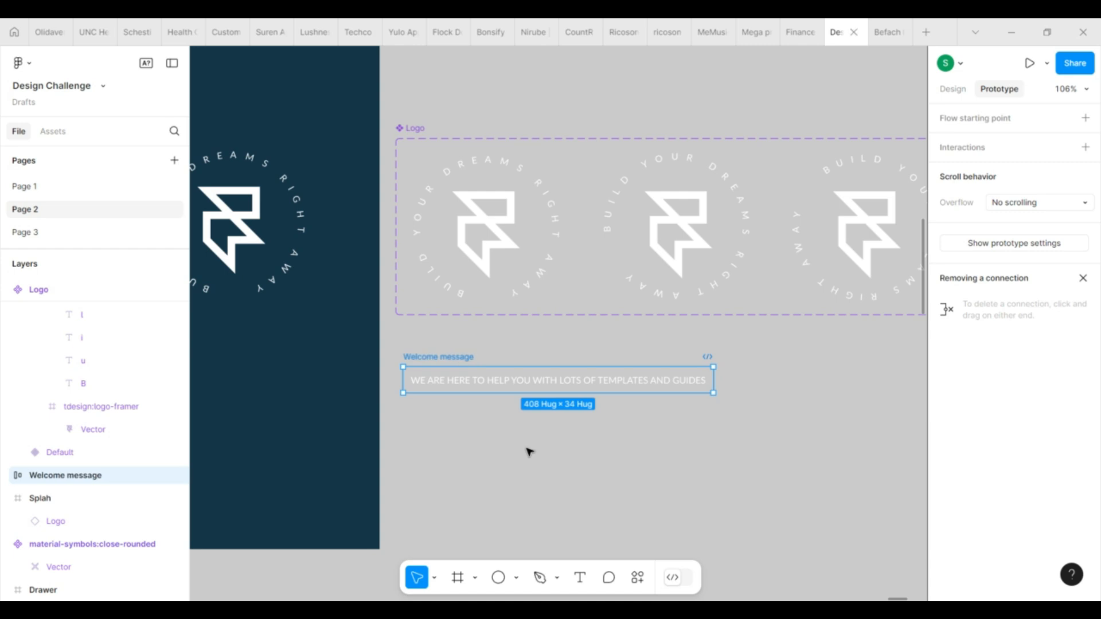
Step: Darken the page background color to 767676
{"action": "scroll", "coordinate": [529, 453], "scroll_direction": "up", "scroll_amount": 3}
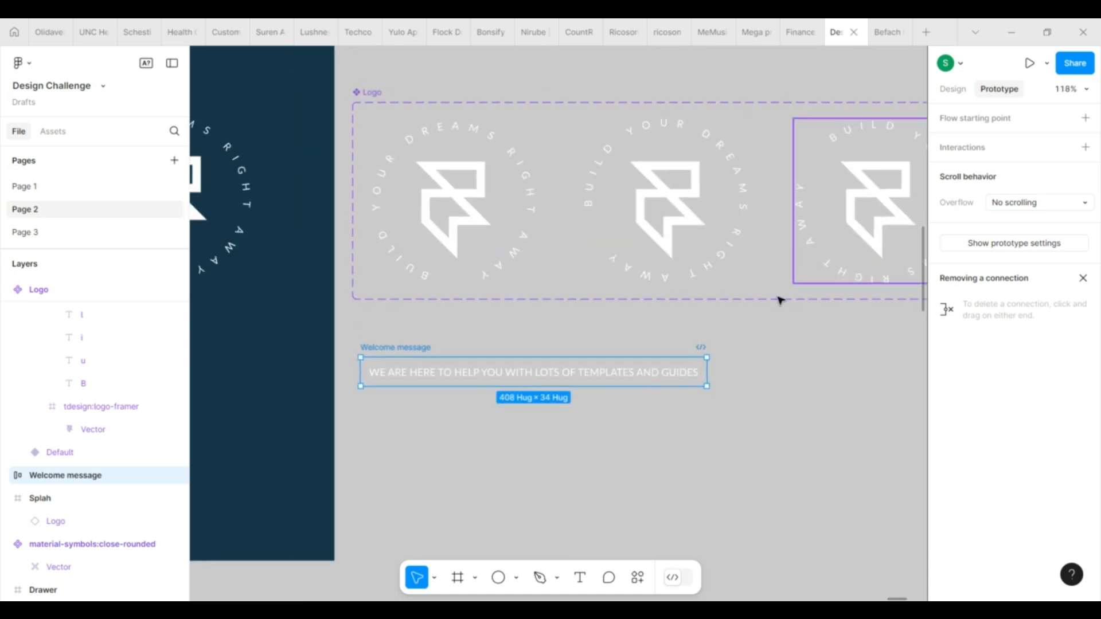
{"action": "left_click", "coordinate": [798, 253]}
{"action": "left_click", "coordinate": [953, 88]}
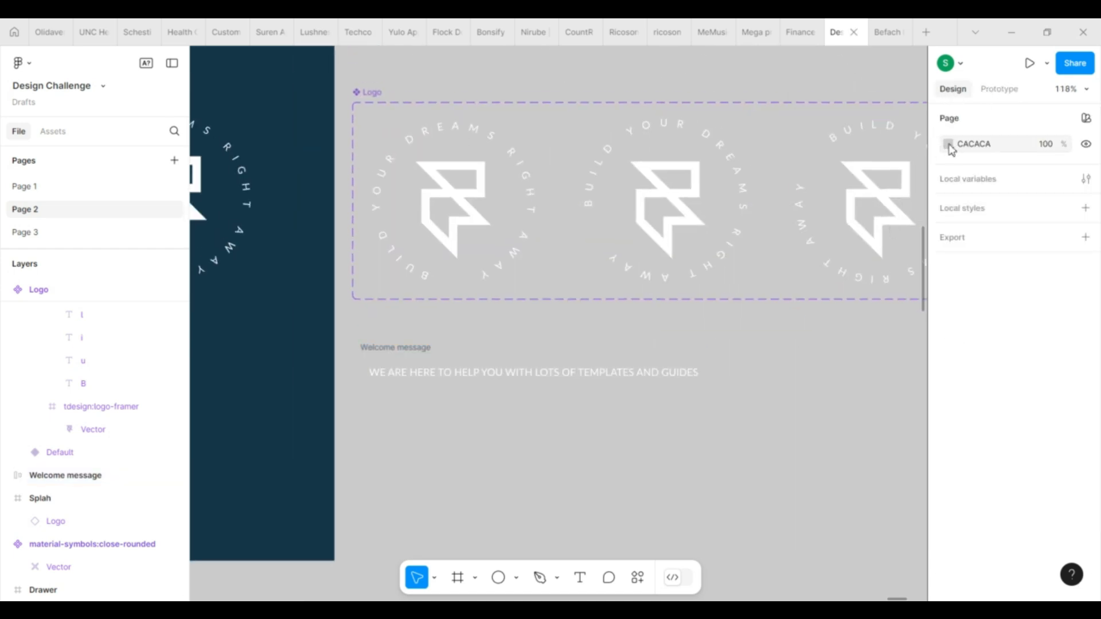
{"action": "left_click", "coordinate": [948, 144]}
{"action": "left_click_drag", "start_coordinate": [758, 196], "coordinate": [715, 252]}
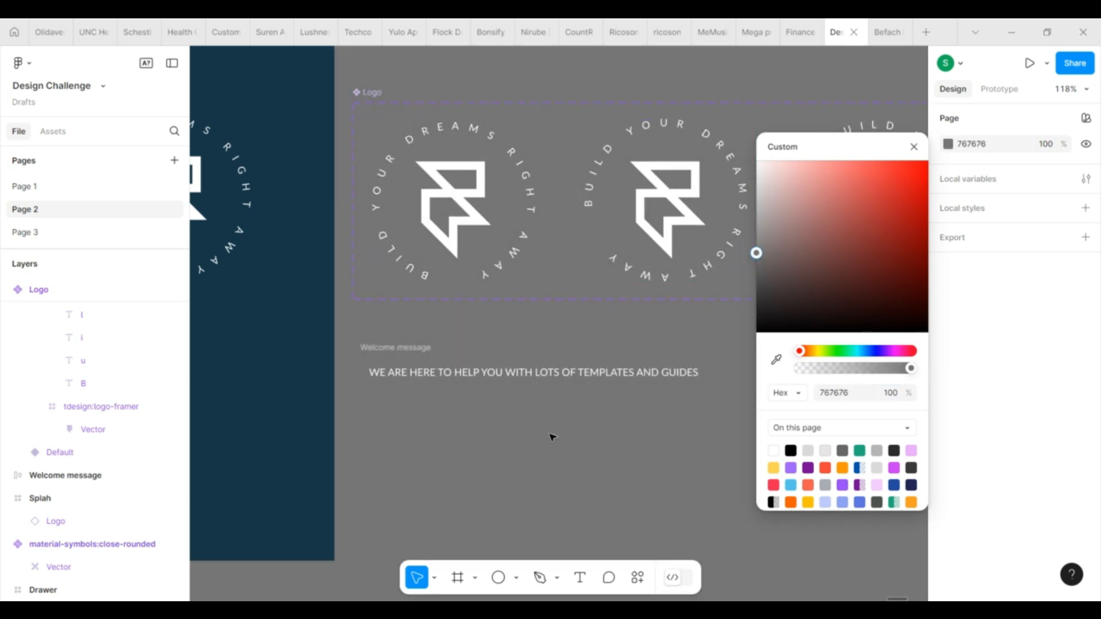
{"action": "left_click", "coordinate": [544, 437]}
Step: Remove auto layout from the Welcome message frame and narrow the frame to about 320 wide
{"action": "scroll", "coordinate": [381, 401], "scroll_direction": "down", "scroll_amount": 3}
{"action": "scroll", "coordinate": [545, 422], "scroll_direction": "up", "scroll_amount": 2}
{"action": "scroll", "coordinate": [543, 422], "scroll_direction": "up", "scroll_amount": 1}
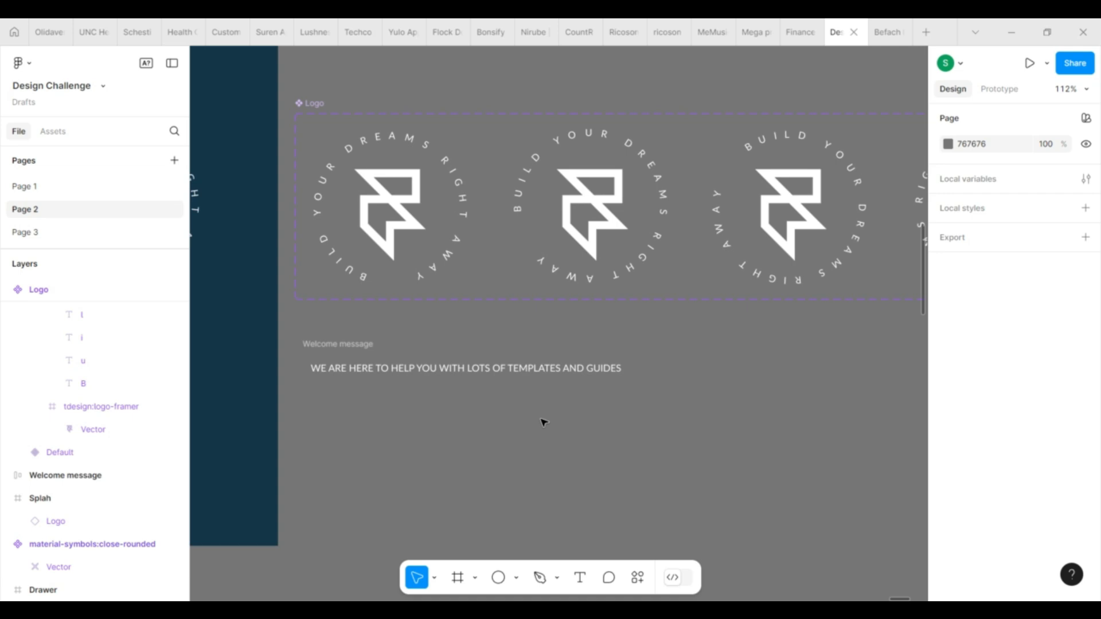
{"action": "left_click", "coordinate": [365, 367]}
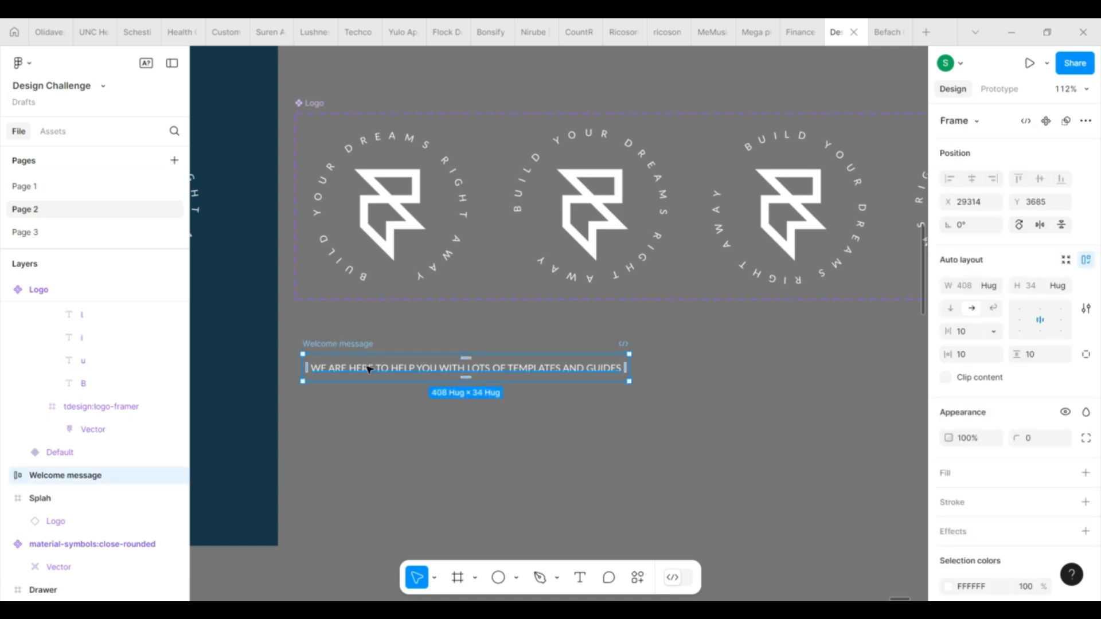
{"action": "left_click", "coordinate": [1086, 260]}
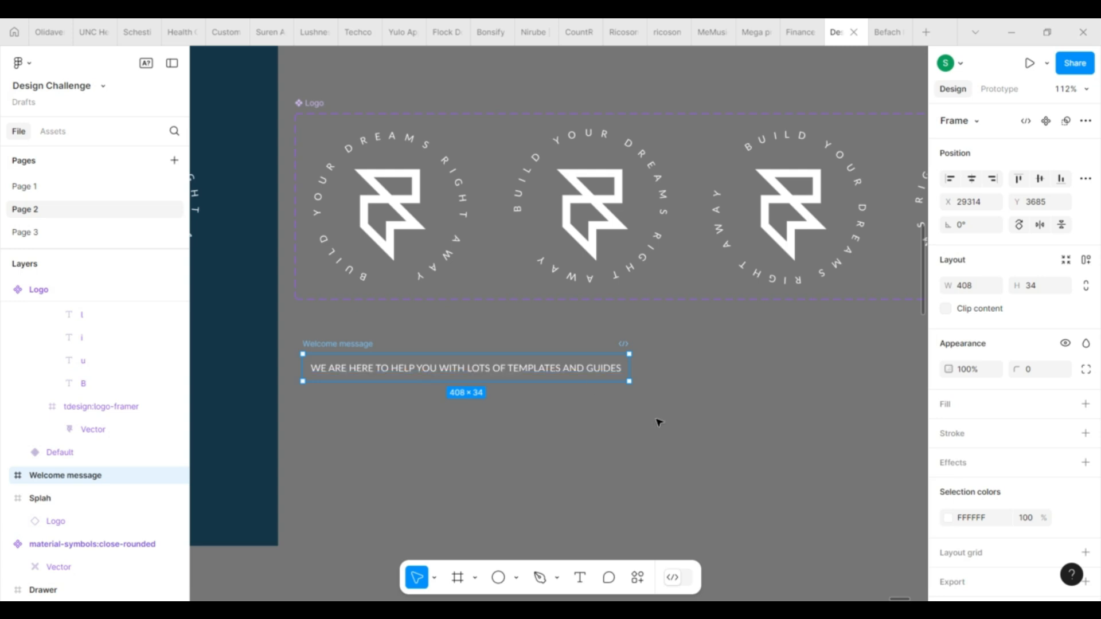
{"action": "left_click_drag", "start_coordinate": [632, 370], "coordinate": [555, 360]}
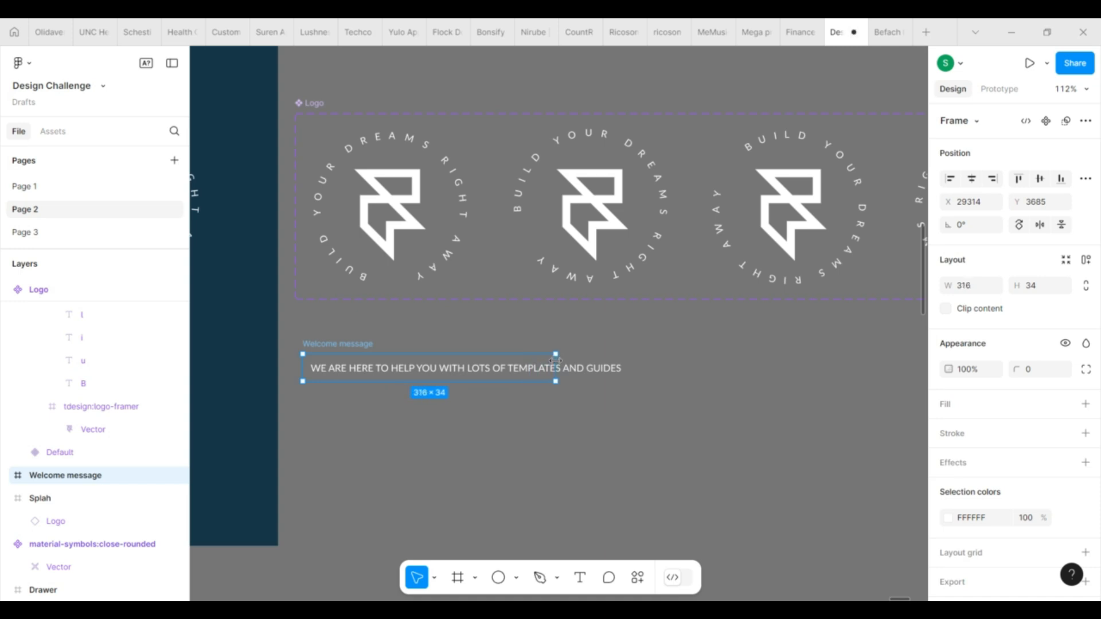
Step: Narrow the message text box to about 310 wide so it wraps onto two lines, and center-align the text
{"action": "left_click", "coordinate": [536, 374]}
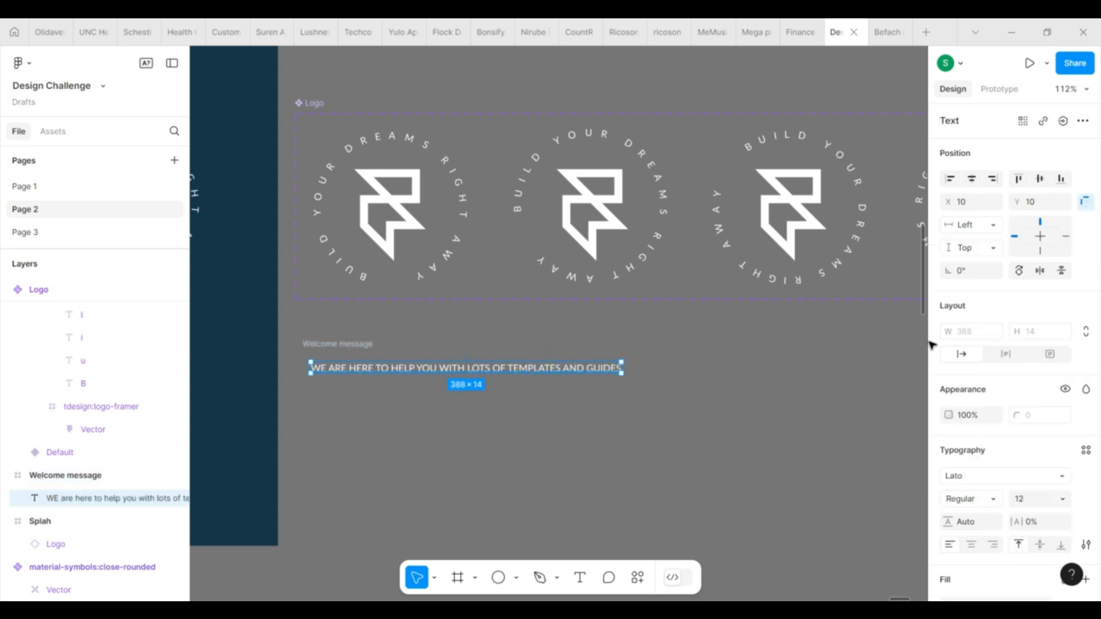
{"action": "left_click_drag", "start_coordinate": [625, 365], "coordinate": [555, 366]}
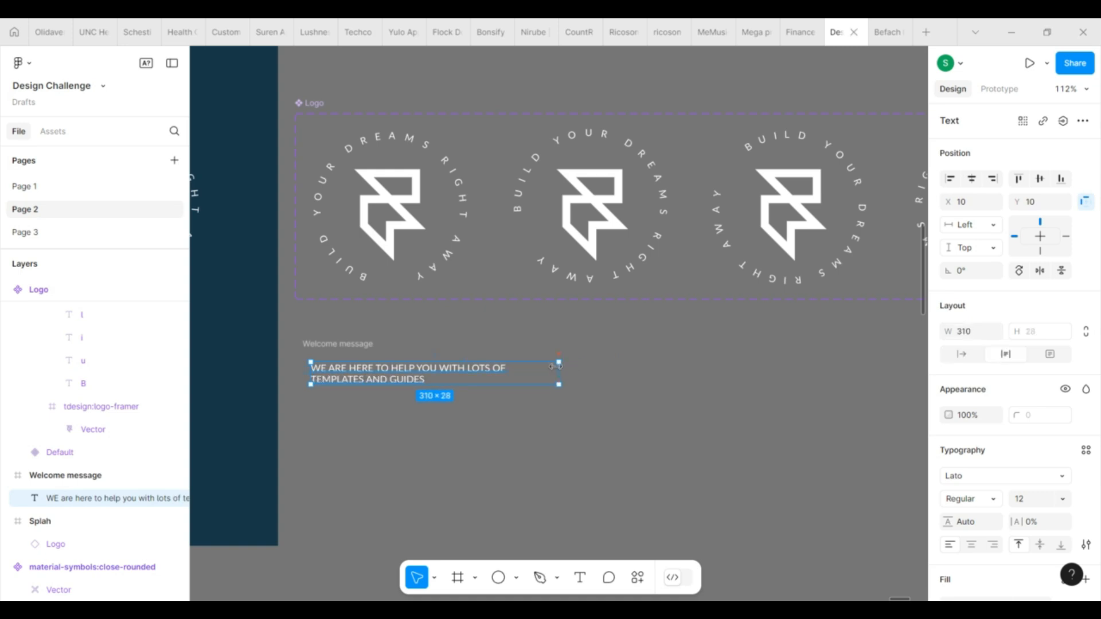
{"action": "left_click", "coordinate": [971, 546]}
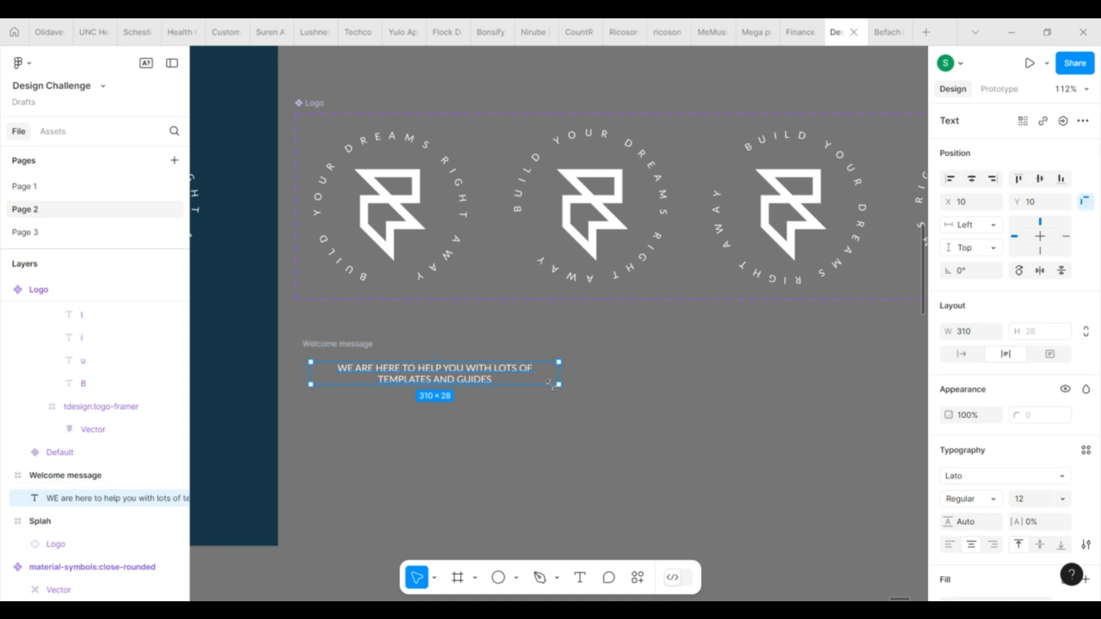
{"action": "left_click_drag", "start_coordinate": [479, 374], "coordinate": [474, 345]}
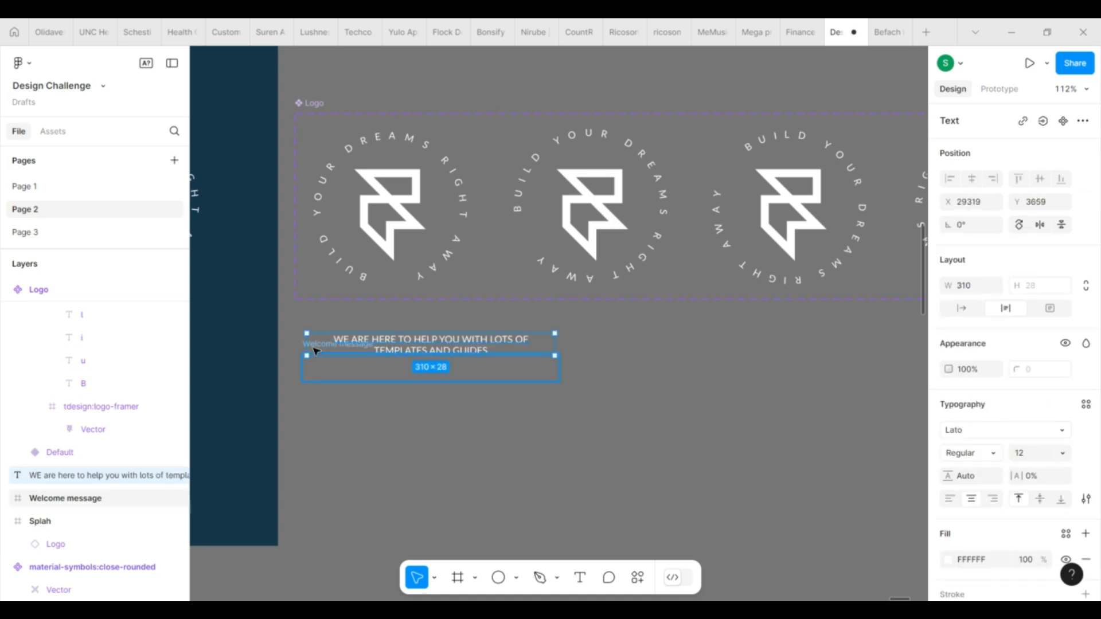
{"action": "key", "text": "ctrl+z"}
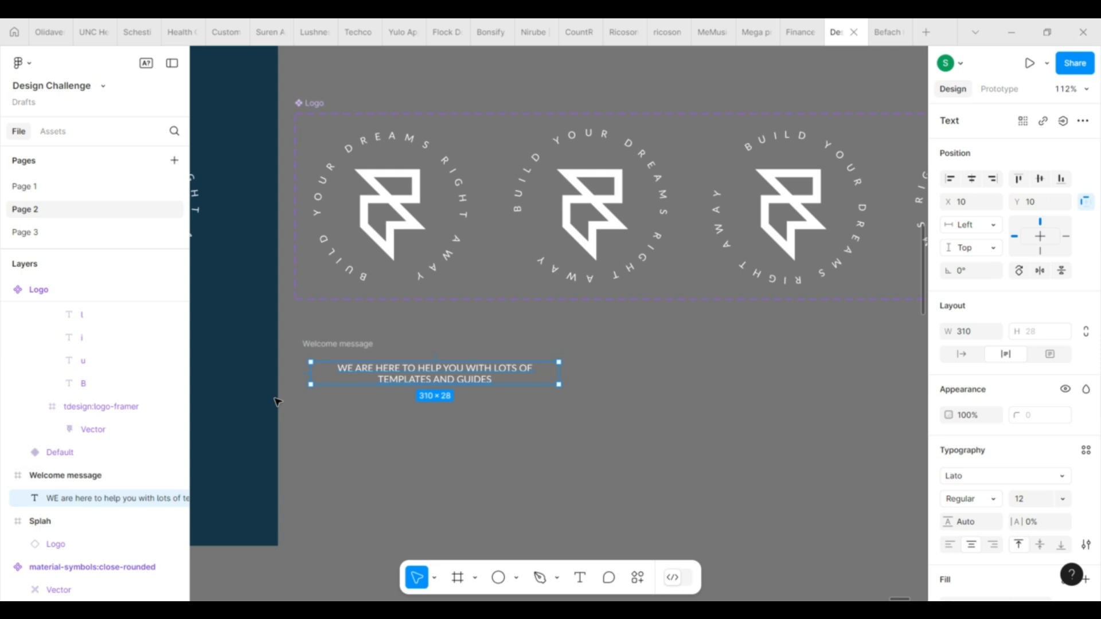
{"action": "left_click", "coordinate": [364, 344]}
{"action": "left_click", "coordinate": [396, 370]}
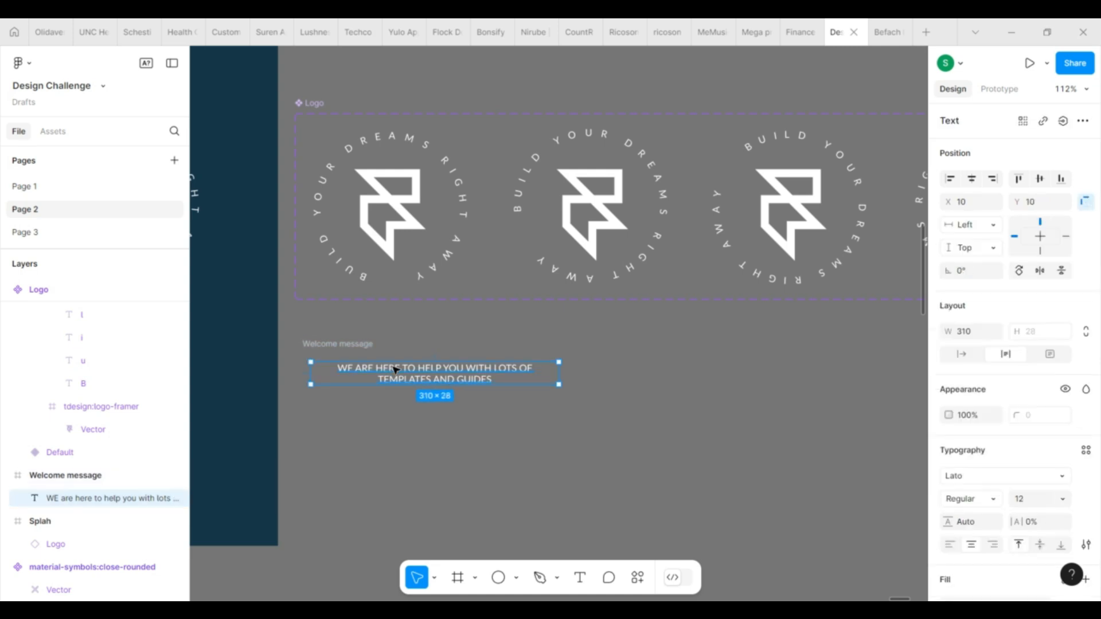
Step: Add a fill to the Welcome message frame and change its color to AE8888
{"action": "left_click", "coordinate": [356, 344]}
{"action": "left_click", "coordinate": [1085, 405]}
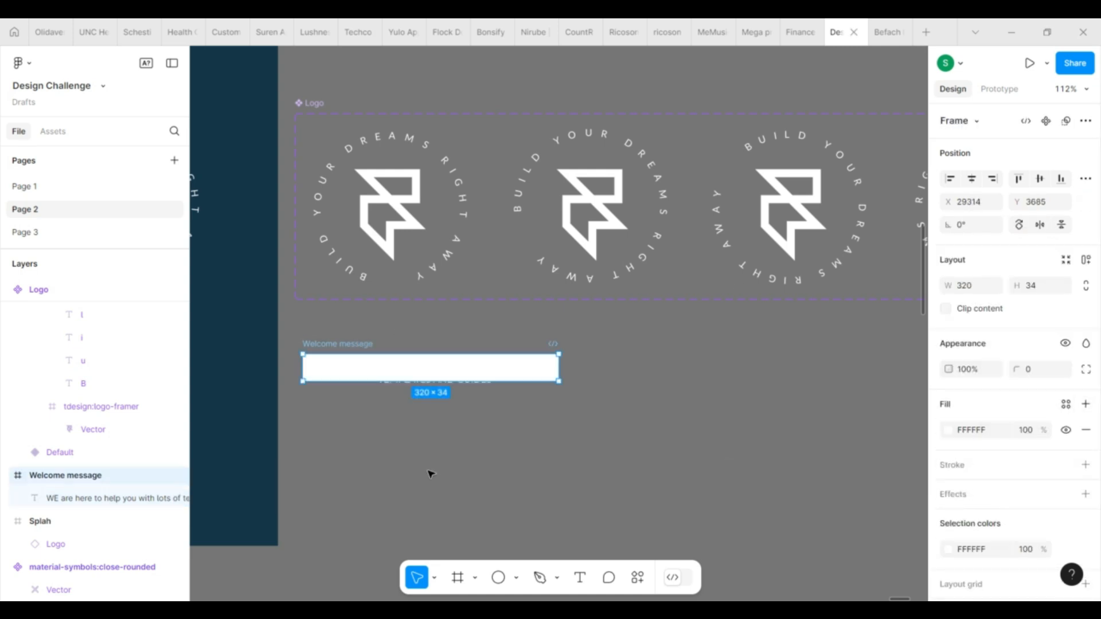
{"action": "left_click", "coordinate": [948, 430]}
{"action": "left_click_drag", "start_coordinate": [764, 351], "coordinate": [793, 297]}
{"action": "left_click", "coordinate": [914, 199]}
Step: Move the message text up above the Welcome message frame to Y -31 and center it horizontally on the frame
{"action": "left_click", "coordinate": [442, 376]}
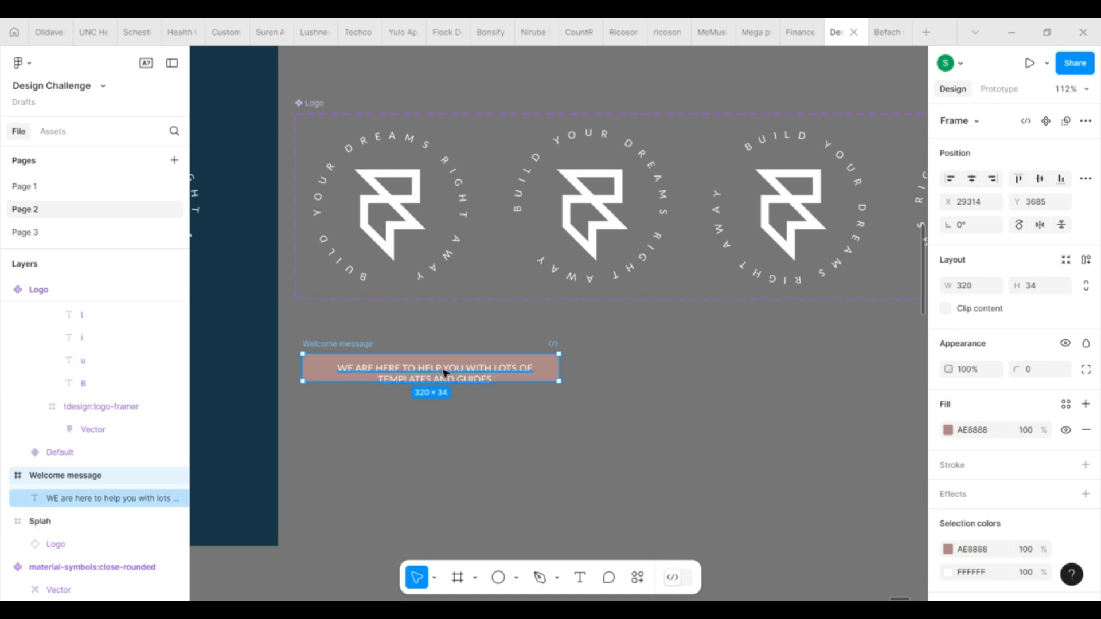
{"action": "scroll", "coordinate": [443, 370], "scroll_direction": "up", "scroll_amount": 5}
{"action": "scroll", "coordinate": [711, 333], "scroll_direction": "down", "scroll_amount": 2}
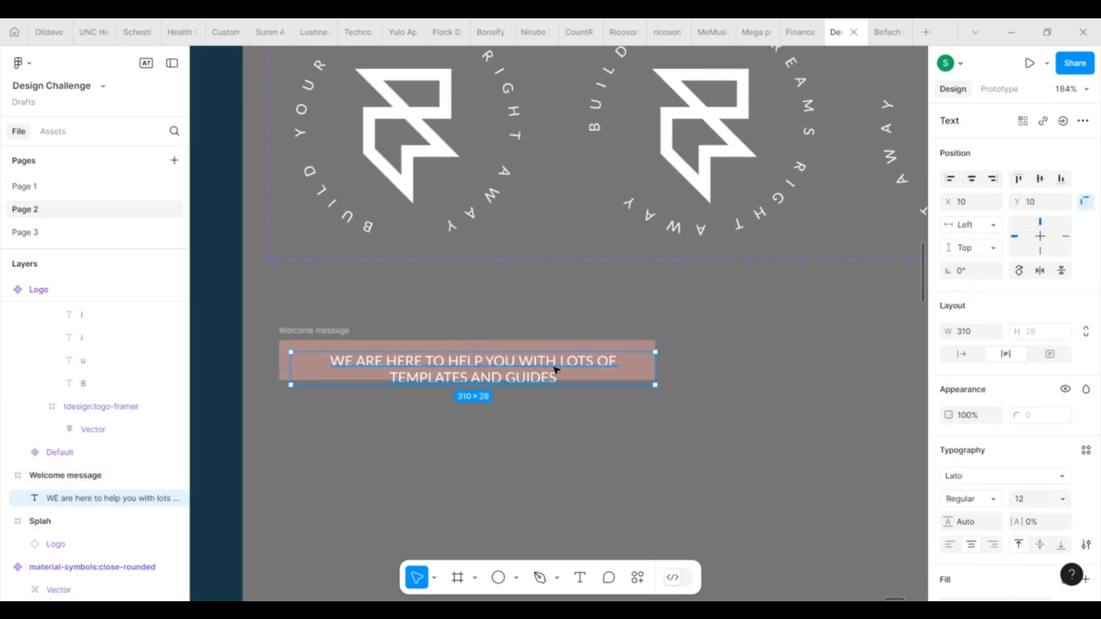
{"action": "key", "text": "Up"}
{"action": "key", "text": "Up"}
{"action": "key", "text": "Up"}
{"action": "key", "text": "Up"}
{"action": "key", "text": "Up"}
{"action": "key", "text": "Up"}
{"action": "key", "text": "Up"}
{"action": "key", "text": "Up"}
{"action": "key", "text": "Up"}
{"action": "key", "text": "Up"}
{"action": "key", "text": "Up"}
{"action": "key", "text": "Up"}
{"action": "key", "text": "Up"}
{"action": "key", "text": "Up"}
{"action": "key", "text": "Up"}
{"action": "key", "text": "Up"}
{"action": "key", "text": "Up"}
{"action": "key", "text": "Up"}
{"action": "key", "text": "Up"}
{"action": "key", "text": "Up"}
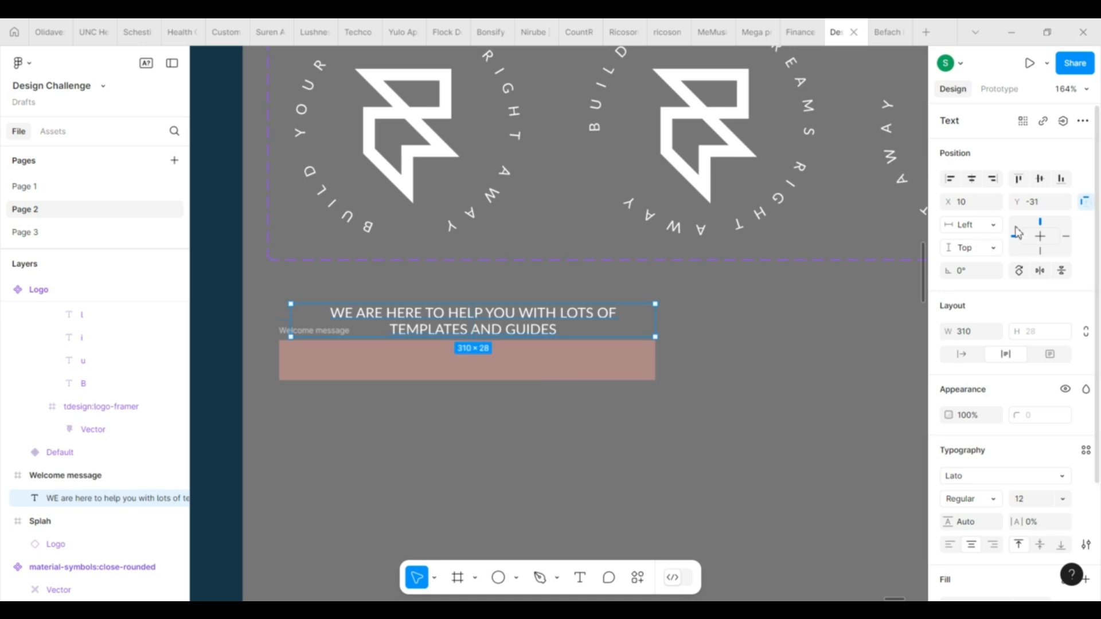
{"action": "left_click", "coordinate": [972, 180]}
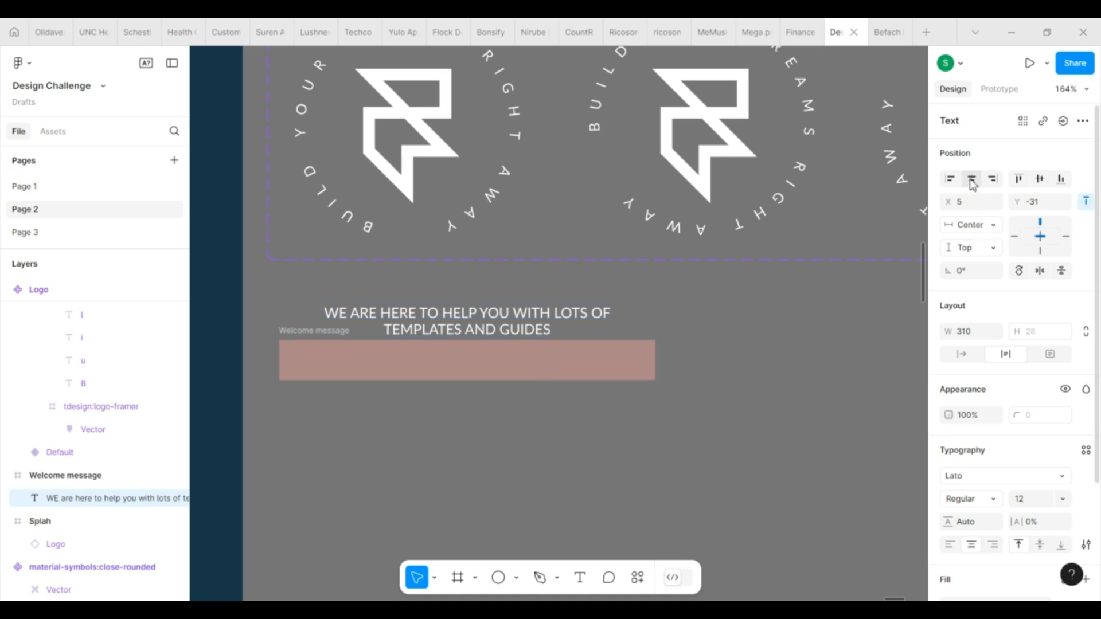
Step: Duplicate the Welcome message frame to the right of the original, at about X 29671
{"action": "left_click", "coordinate": [375, 446]}
{"action": "left_click", "coordinate": [298, 327]}
{"action": "scroll", "coordinate": [298, 328], "scroll_direction": "down", "scroll_amount": 2}
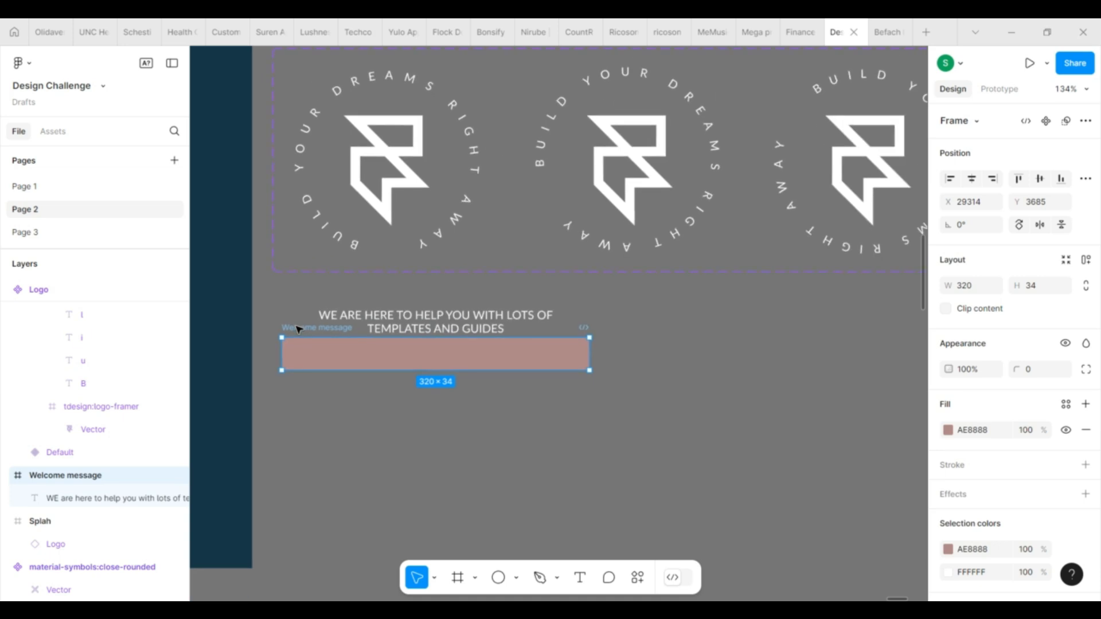
{"action": "scroll", "coordinate": [298, 329], "scroll_direction": "down", "scroll_amount": 1}
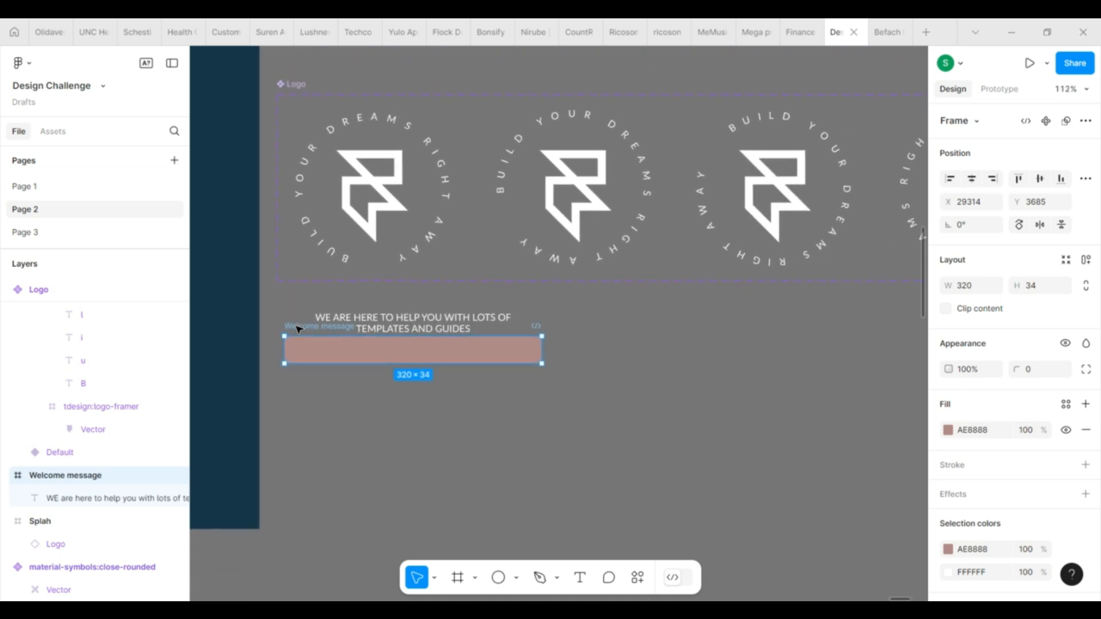
{"action": "left_click_drag", "start_coordinate": [298, 327], "coordinate": [584, 322]}
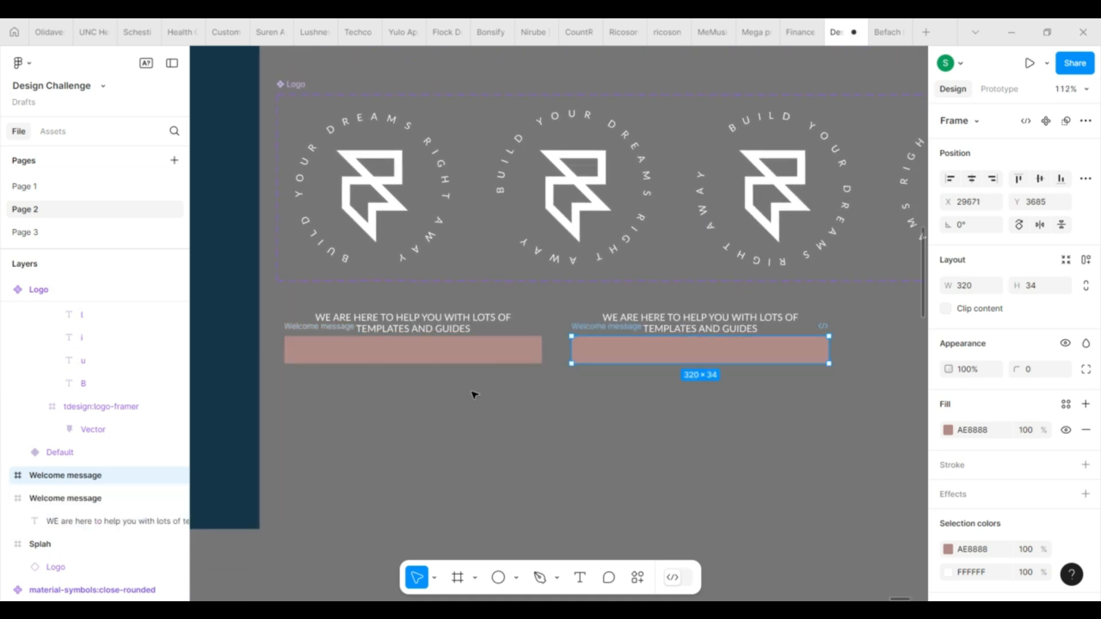
Step: Wrap the duplicate's message text in an auto layout frame with 0 horizontal and vertical padding, centered horizontally in its parent
{"action": "scroll", "coordinate": [474, 394], "scroll_direction": "down", "scroll_amount": 1}
{"action": "scroll", "coordinate": [686, 400], "scroll_direction": "up", "scroll_amount": 2}
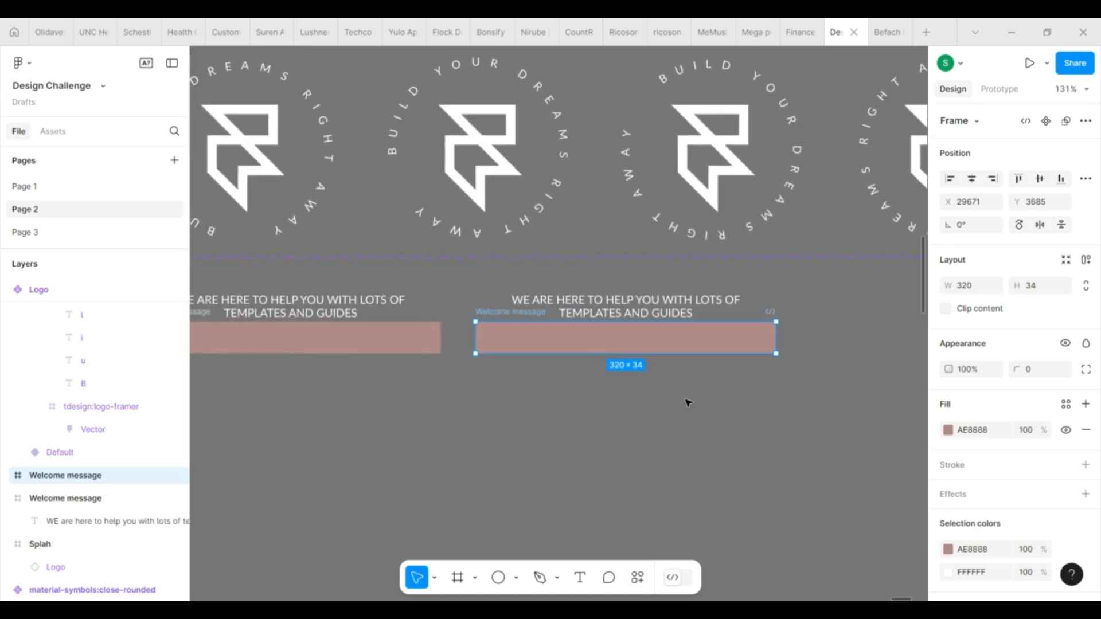
{"action": "scroll", "coordinate": [688, 403], "scroll_direction": "up", "scroll_amount": 1}
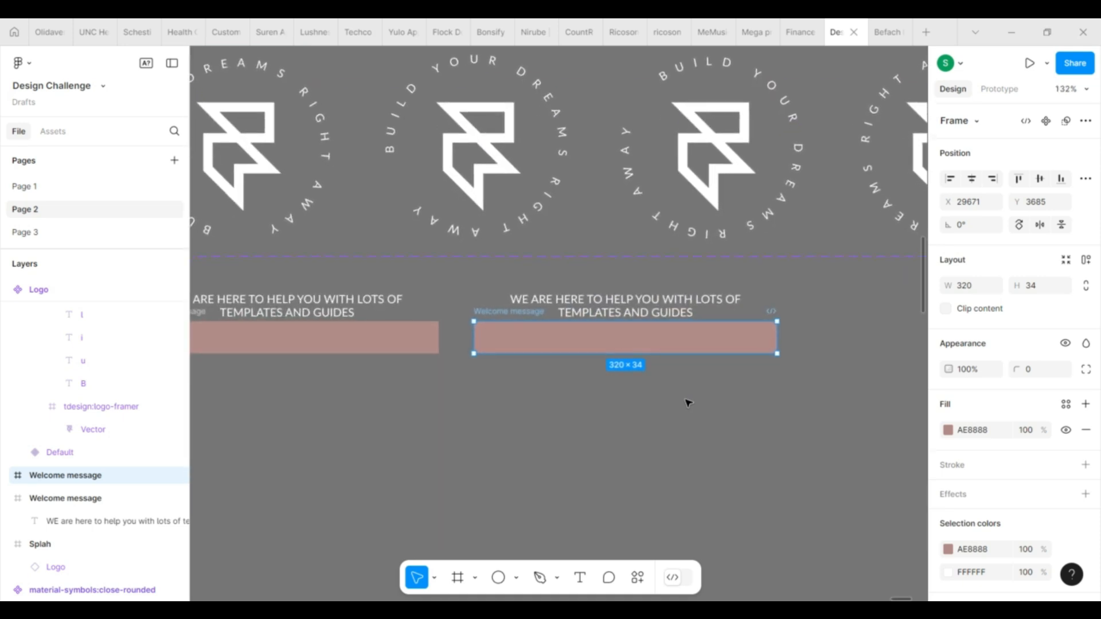
{"action": "left_click", "coordinate": [663, 308]}
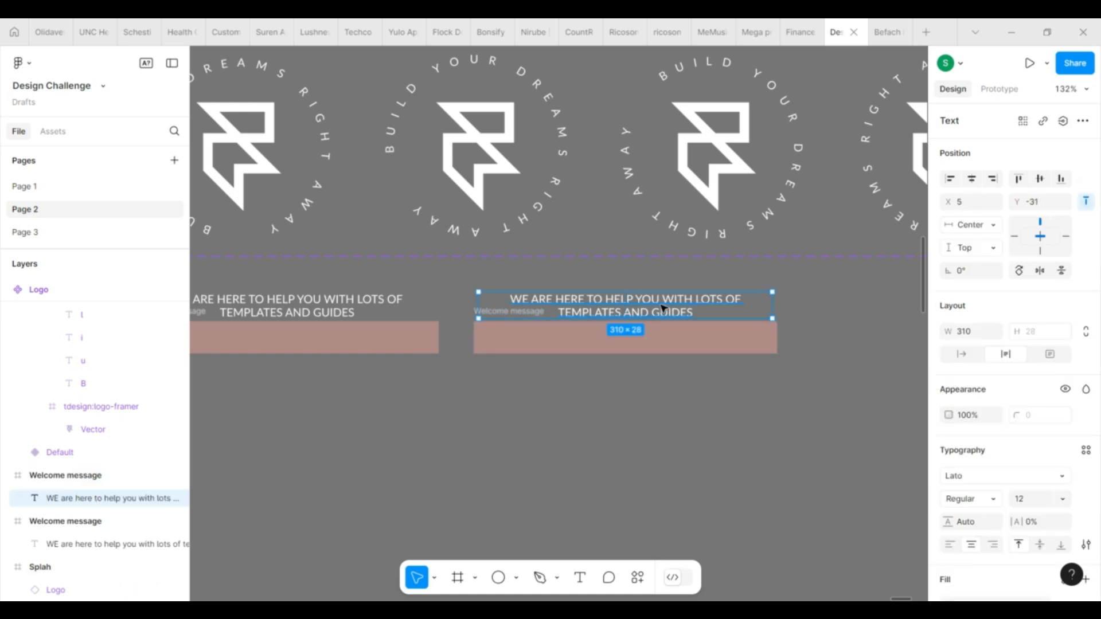
{"action": "key", "text": "shift+a"}
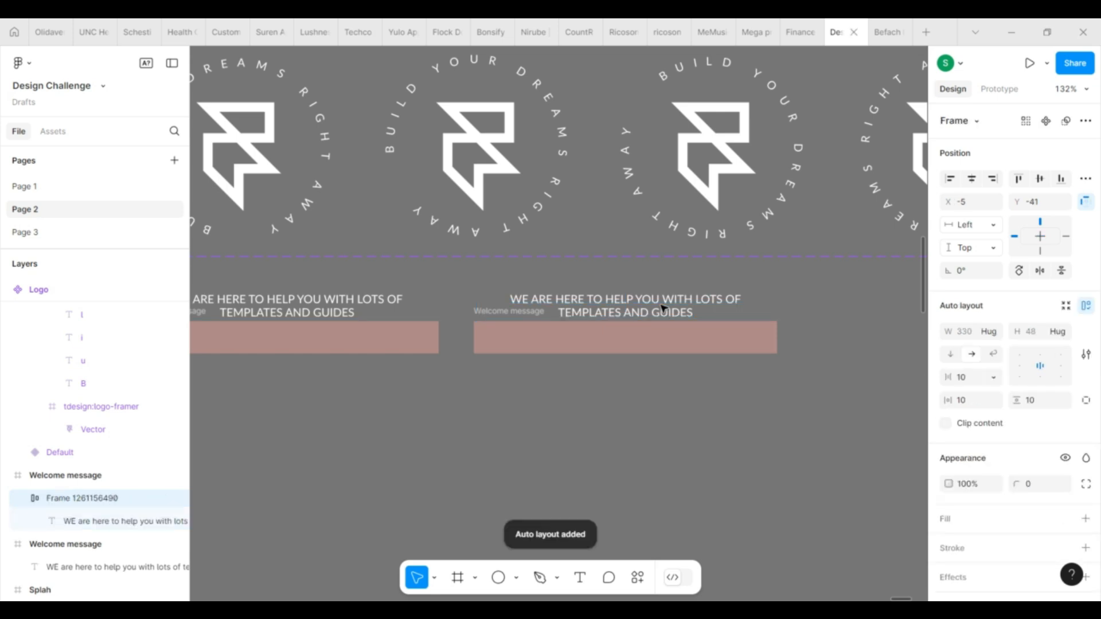
{"action": "left_click", "coordinate": [1039, 402]}
{"action": "type", "text": "0"}
{"action": "key", "text": "Return"}
{"action": "left_click", "coordinate": [976, 406]}
{"action": "type", "text": "0"}
{"action": "key", "text": "Return"}
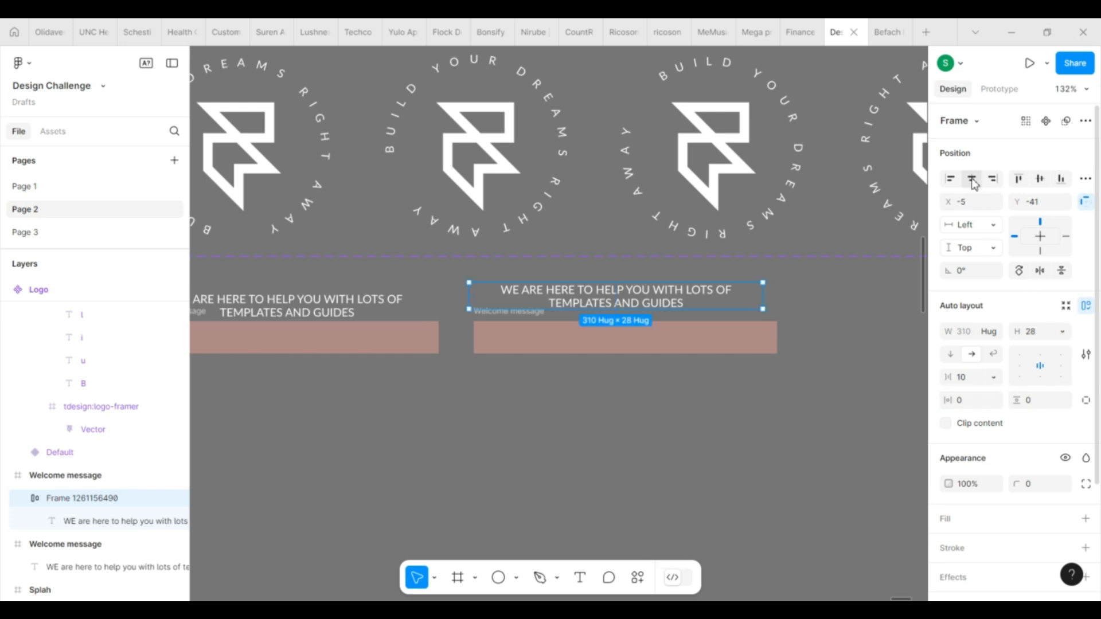
{"action": "left_click", "coordinate": [971, 178]}
Step: Remove the inner frame's auto layout, crop it to about 53 × 12 with clipped content showing "WE", and place it at X 10, Y 5
{"action": "left_click", "coordinate": [1087, 307]}
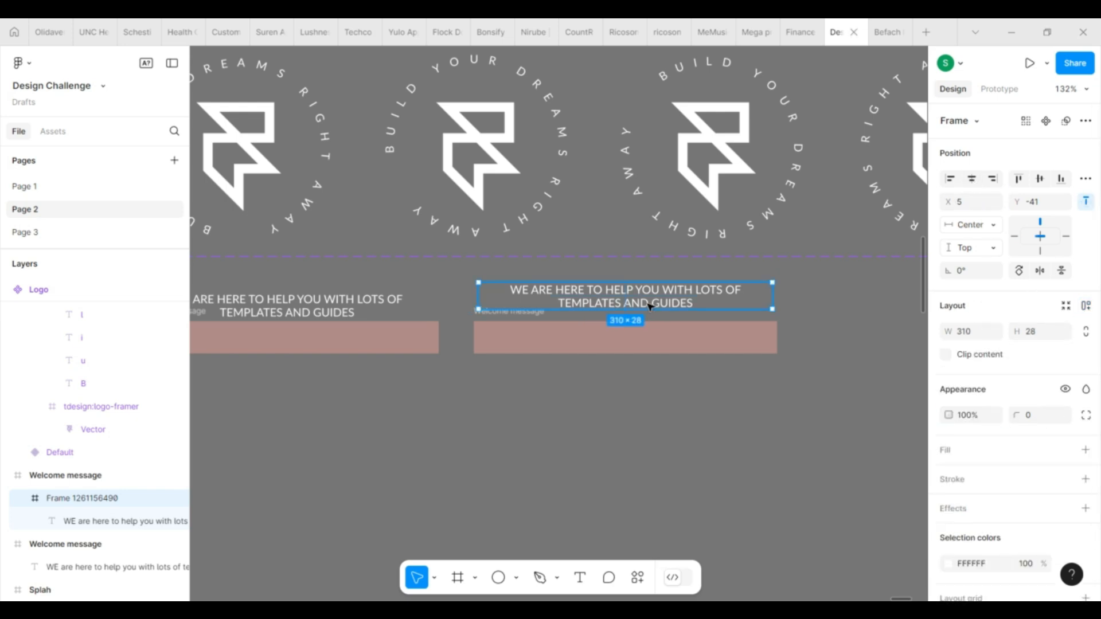
{"action": "left_click_drag", "start_coordinate": [748, 295], "coordinate": [529, 294]}
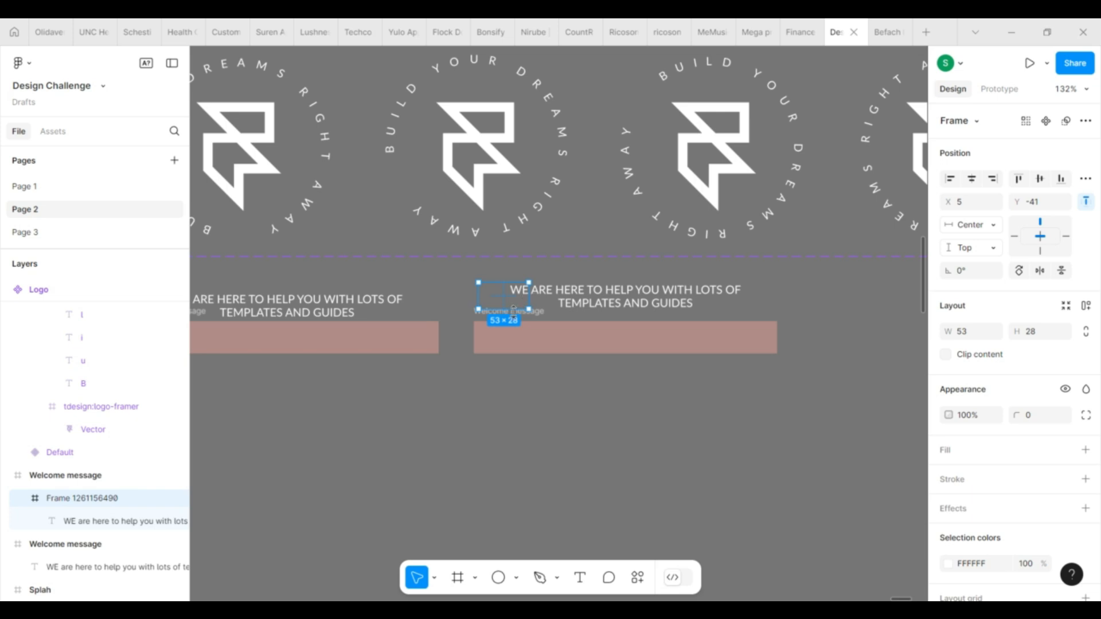
{"action": "left_click_drag", "start_coordinate": [513, 309], "coordinate": [513, 294]}
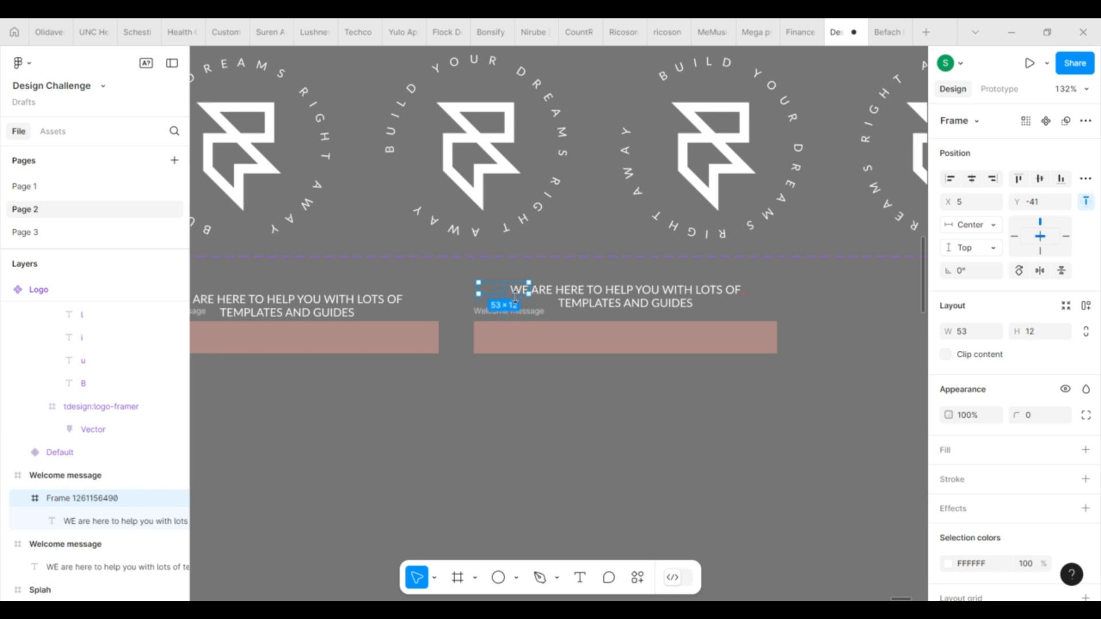
{"action": "left_click", "coordinate": [945, 354]}
{"action": "left_click_drag", "start_coordinate": [524, 300], "coordinate": [529, 338]}
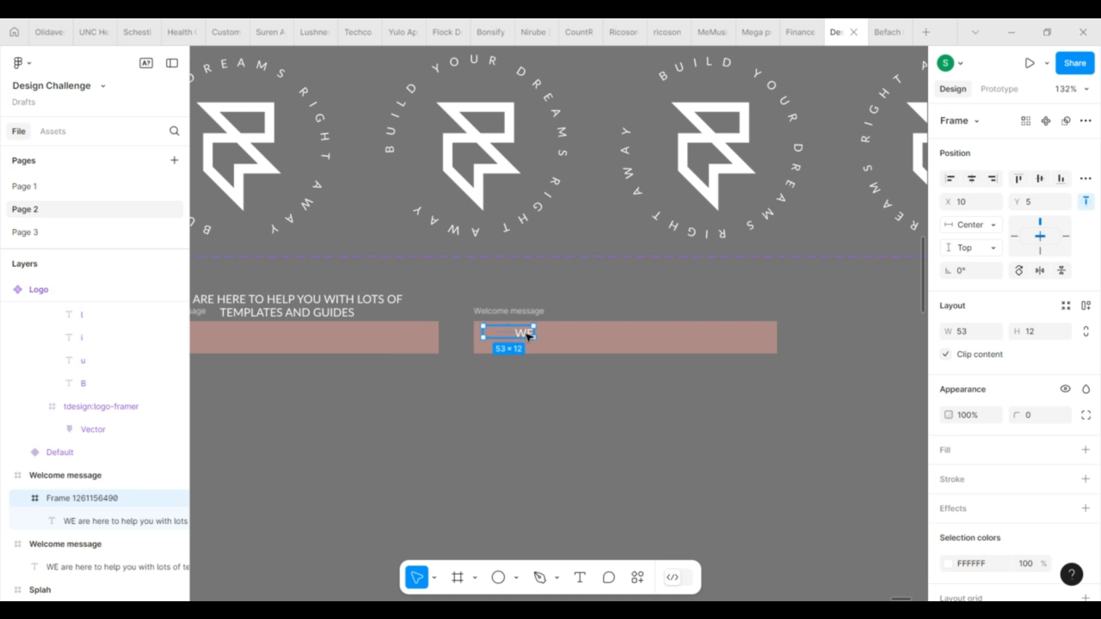
Step: Increase the height of both Welcome message frames together to about 40
{"action": "scroll", "coordinate": [570, 386], "scroll_direction": "up", "scroll_amount": 1}
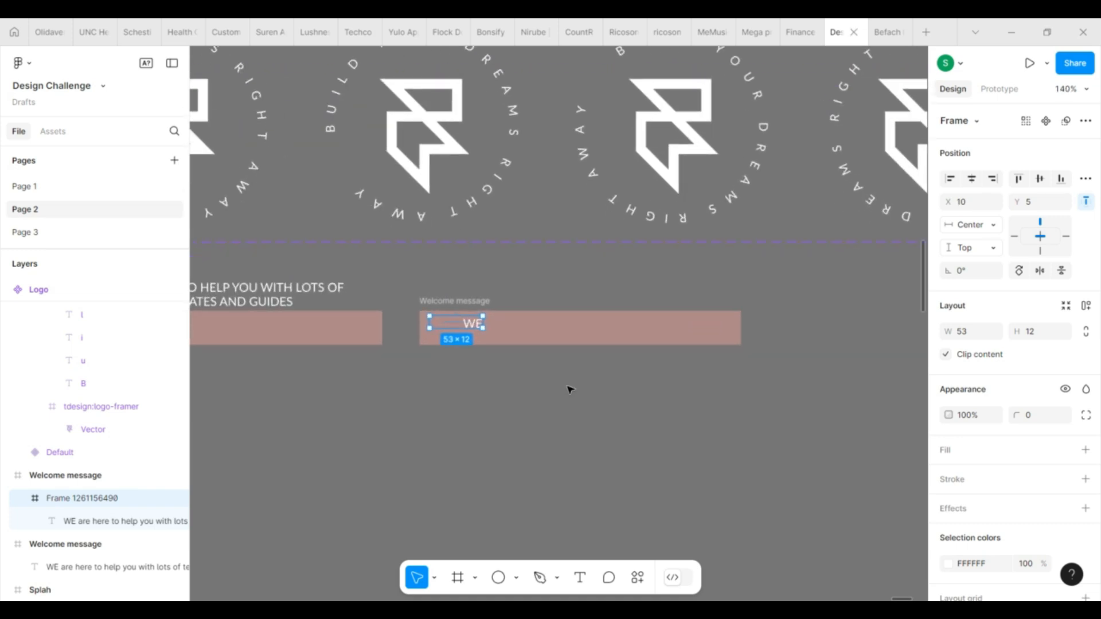
{"action": "scroll", "coordinate": [554, 395], "scroll_direction": "down", "scroll_amount": 3}
{"action": "left_click", "coordinate": [216, 324]}
{"action": "left_click", "coordinate": [491, 327], "text": "shift"}
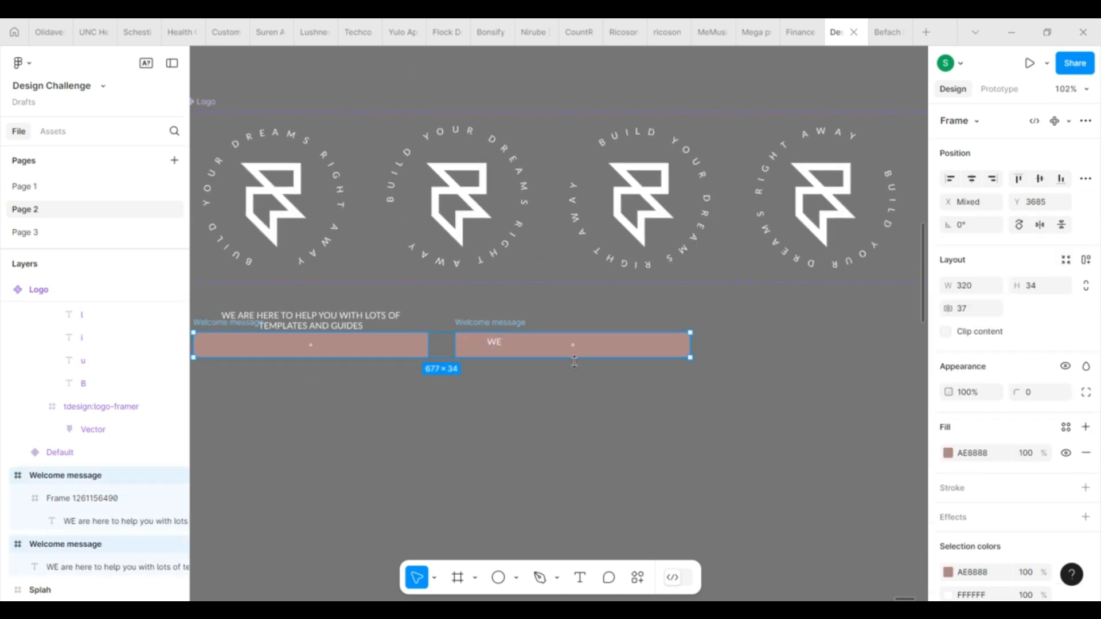
{"action": "scroll", "coordinate": [574, 362], "scroll_direction": "up", "scroll_amount": 5}
{"action": "left_click_drag", "start_coordinate": [574, 357], "coordinate": [574, 363]}
{"action": "left_click", "coordinate": [489, 387]}
Step: Duplicate the Welcome message frame showing "WE" to its right, at about X 30020
{"action": "left_click", "coordinate": [405, 299]}
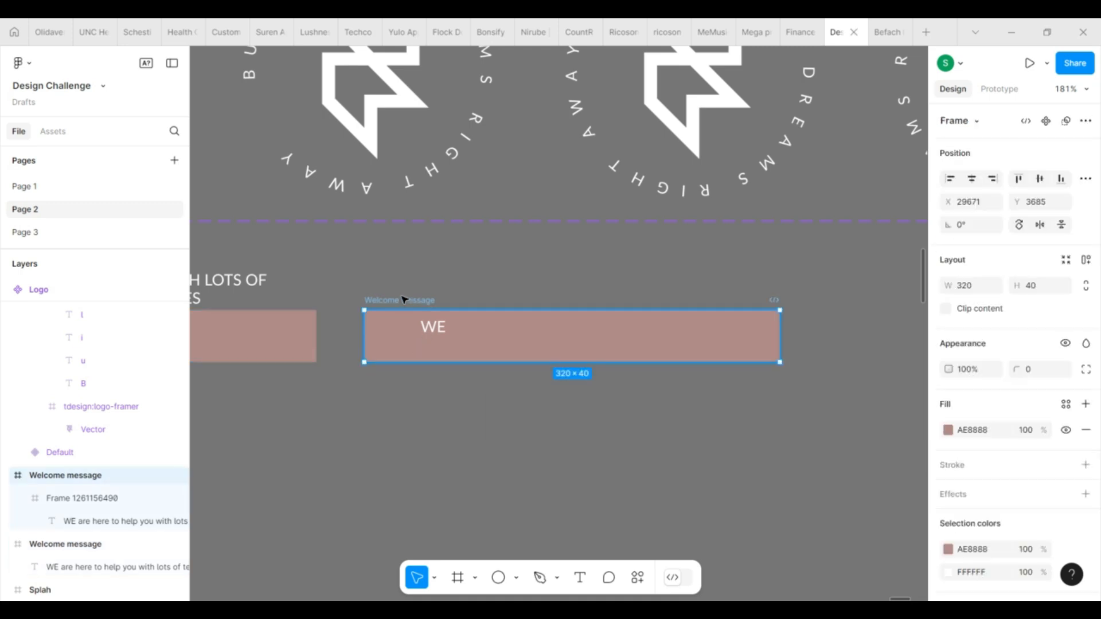
{"action": "scroll", "coordinate": [405, 298], "scroll_direction": "down", "scroll_amount": 5}
{"action": "left_click_drag", "start_coordinate": [418, 295], "coordinate": [656, 296]}
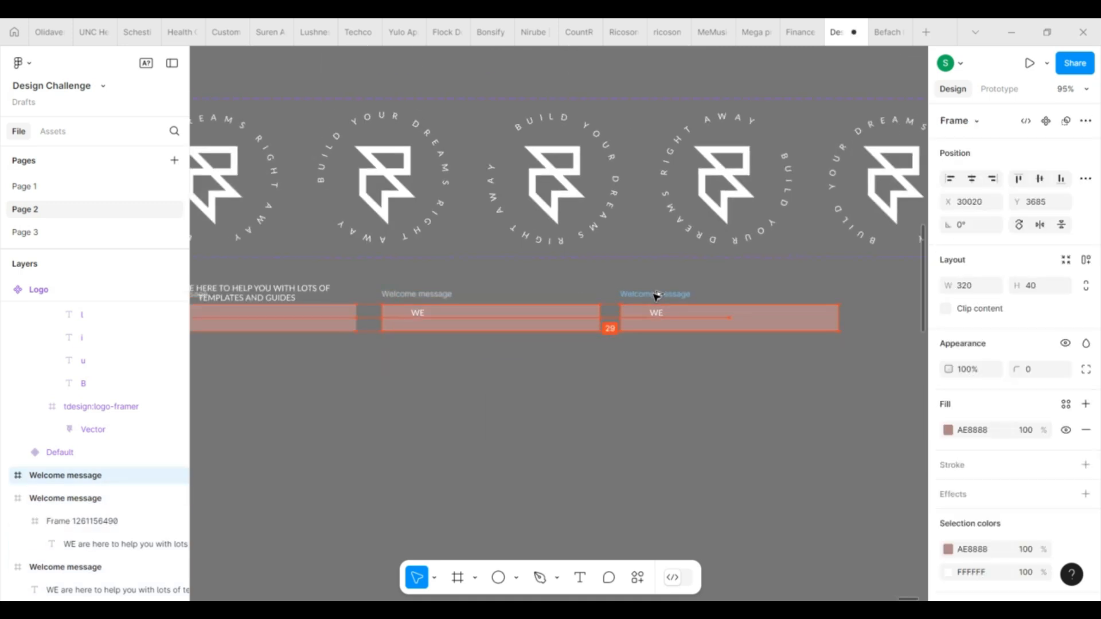
{"action": "left_click", "coordinate": [688, 371]}
{"action": "scroll", "coordinate": [868, 338], "scroll_direction": "up", "scroll_amount": 5}
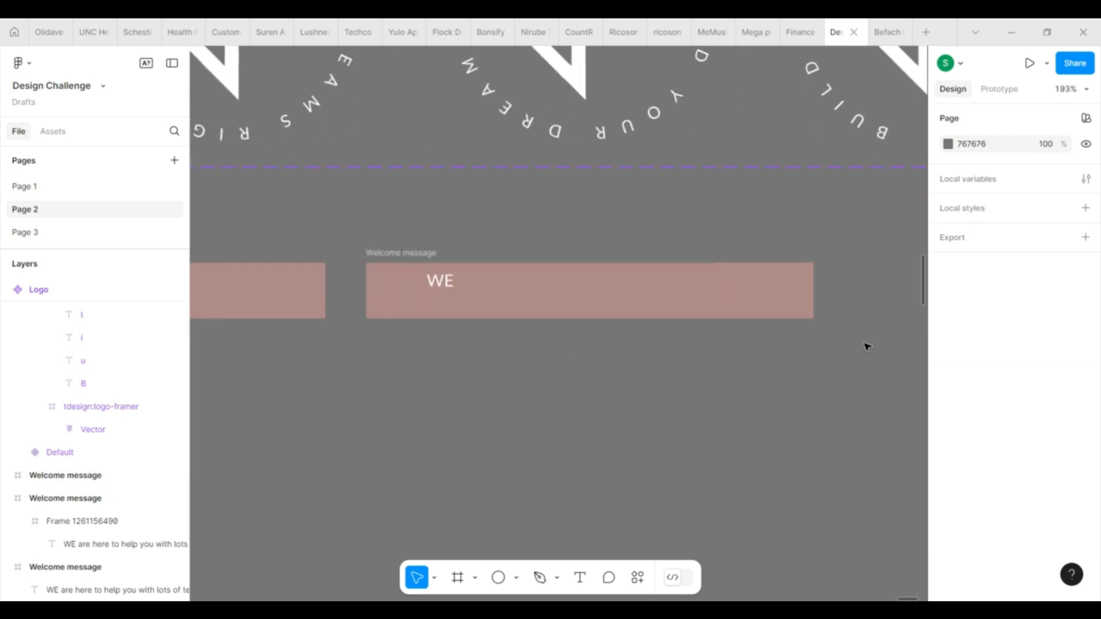
Step: Widen the newest copy's clipped inner frame to 80 × 12 to reveal "WE ARE", and duplicate its Welcome message frame to the right
{"action": "left_click", "coordinate": [441, 277]}
{"action": "left_click_drag", "start_coordinate": [444, 277], "coordinate": [483, 281]}
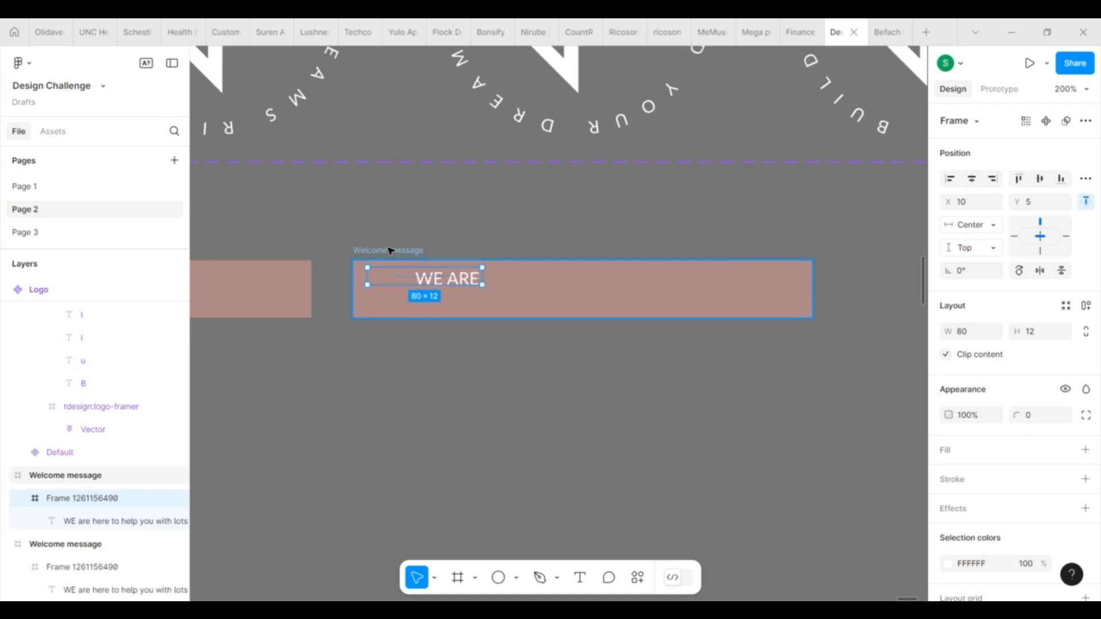
{"action": "left_click", "coordinate": [390, 251]}
{"action": "scroll", "coordinate": [315, 231], "scroll_direction": "down", "scroll_amount": 4}
{"action": "left_click_drag", "start_coordinate": [372, 241], "coordinate": [647, 241], "text": "alt"}
{"action": "left_click", "coordinate": [325, 333]}
{"action": "scroll", "coordinate": [498, 270], "scroll_direction": "down", "scroll_amount": 3}
{"action": "scroll", "coordinate": [499, 270], "scroll_direction": "up", "scroll_amount": 4}
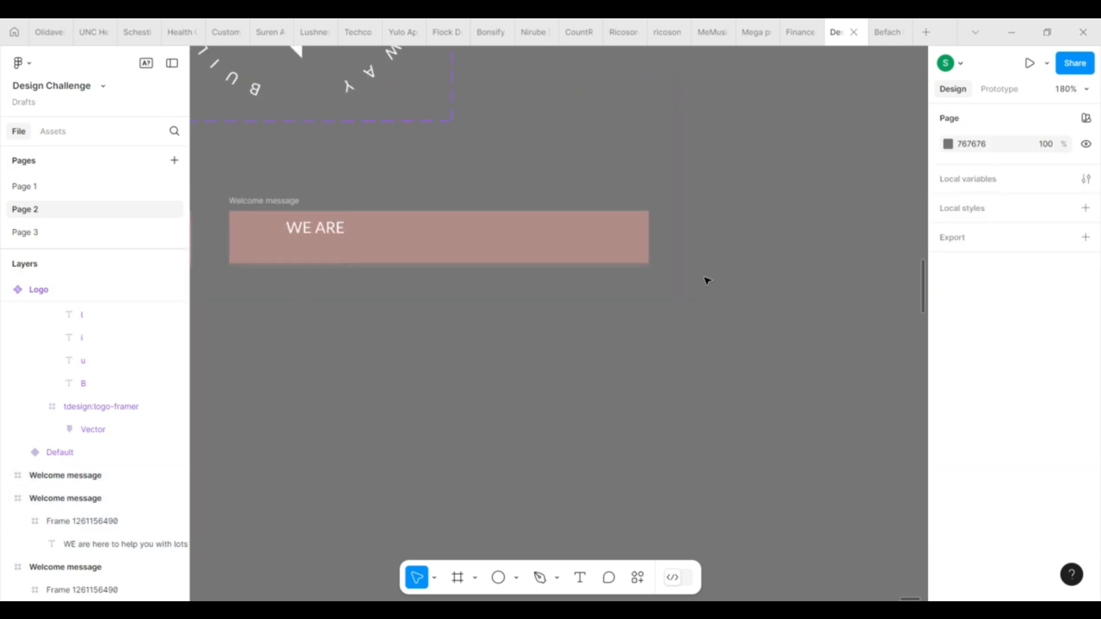
Step: Widen the new copy's inner frame to 114 × 12 to reveal "WE ARE HERE", and duplicate its Welcome message frame at about X 30709
{"action": "left_click", "coordinate": [309, 225]}
{"action": "left_click_drag", "start_coordinate": [340, 222], "coordinate": [378, 226]}
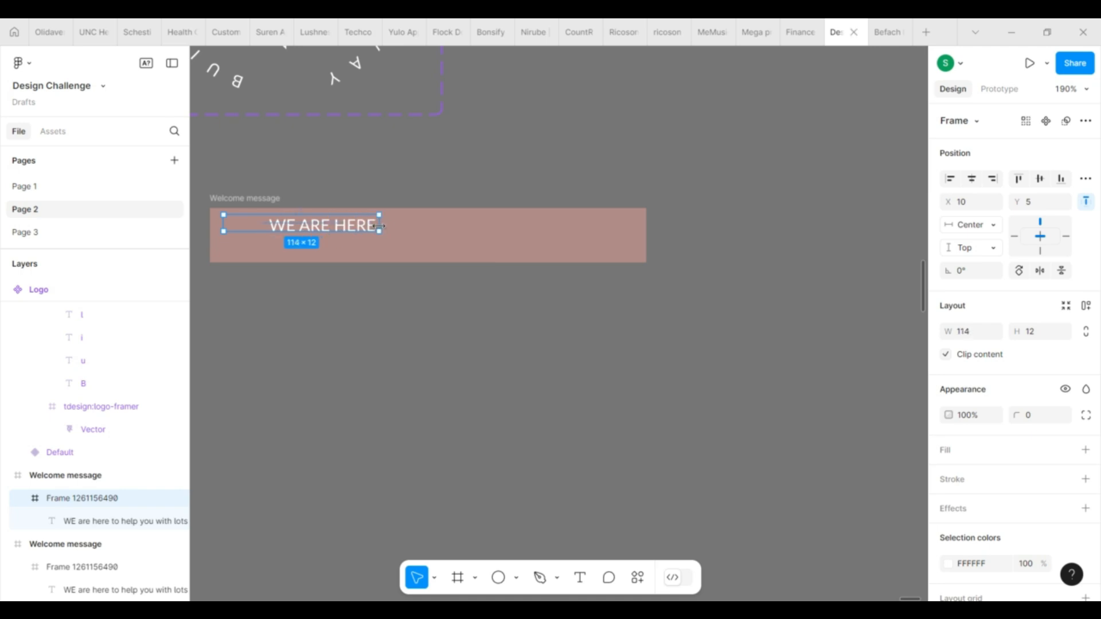
{"action": "left_click", "coordinate": [250, 197]}
{"action": "scroll", "coordinate": [251, 196], "scroll_direction": "down", "scroll_amount": 3}
{"action": "left_click_drag", "start_coordinate": [312, 189], "coordinate": [623, 191]}
{"action": "scroll", "coordinate": [381, 205], "scroll_direction": "down", "scroll_amount": 3}
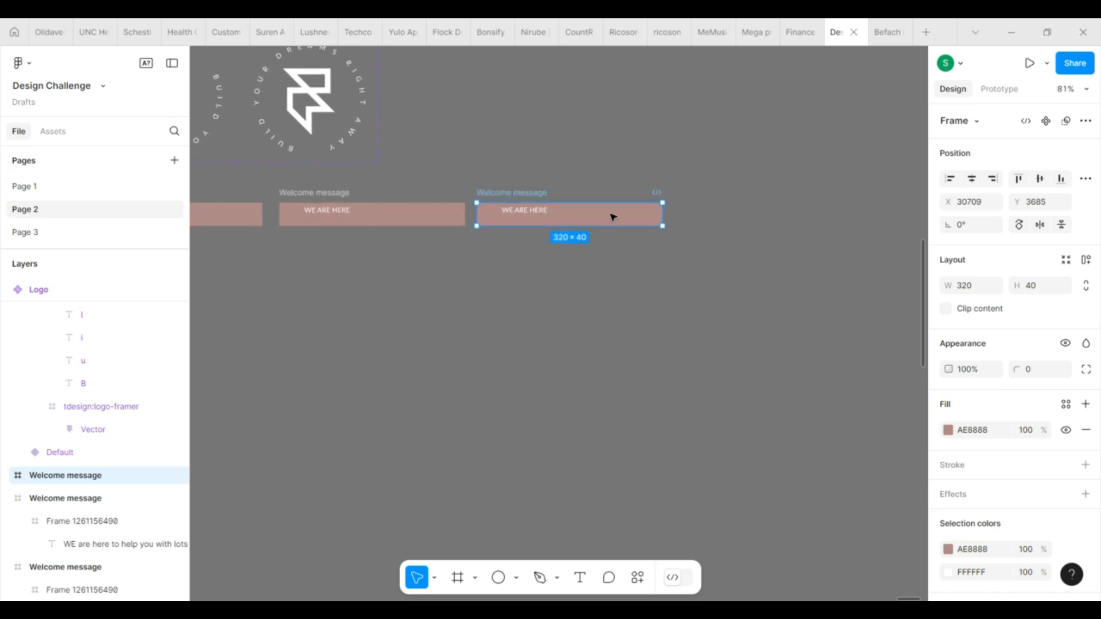
Step: Widen the new copy's inner frame to reveal "WE ARE HERE TO HELP", and duplicate its Welcome message frame at about X 31056
{"action": "left_click", "coordinate": [541, 219]}
{"action": "scroll", "coordinate": [596, 201], "scroll_direction": "up", "scroll_amount": 4}
{"action": "left_click_drag", "start_coordinate": [484, 227], "coordinate": [558, 233]}
{"action": "left_click", "coordinate": [345, 197]}
{"action": "scroll", "coordinate": [287, 190], "scroll_direction": "down", "scroll_amount": 5}
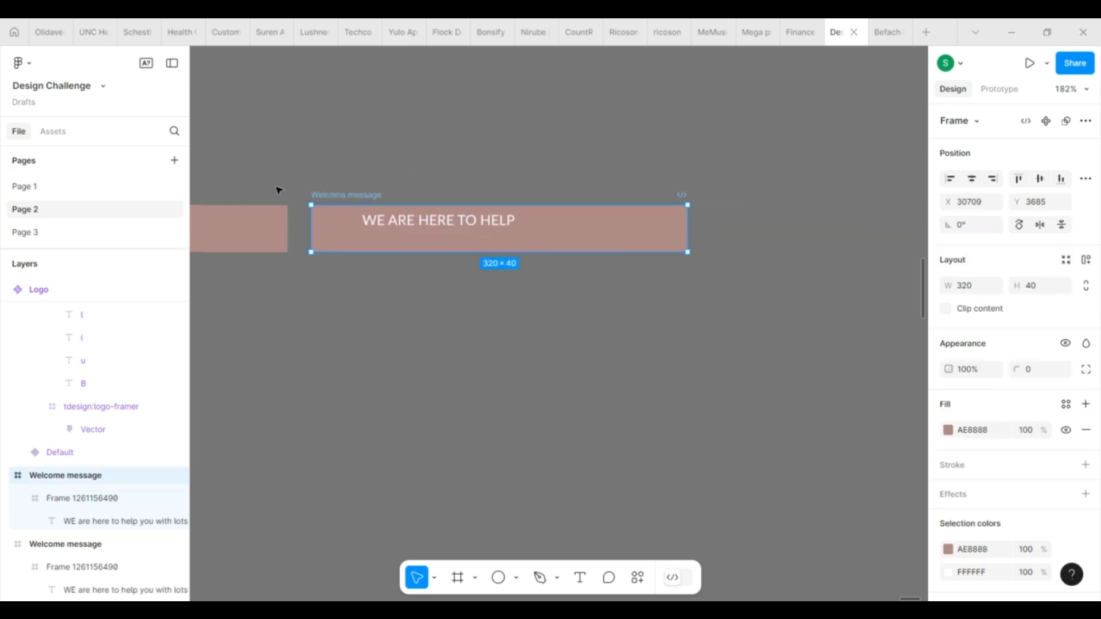
{"action": "key", "text": "ctrl+d"}
{"action": "scroll", "coordinate": [651, 207], "scroll_direction": "up", "scroll_amount": 5}
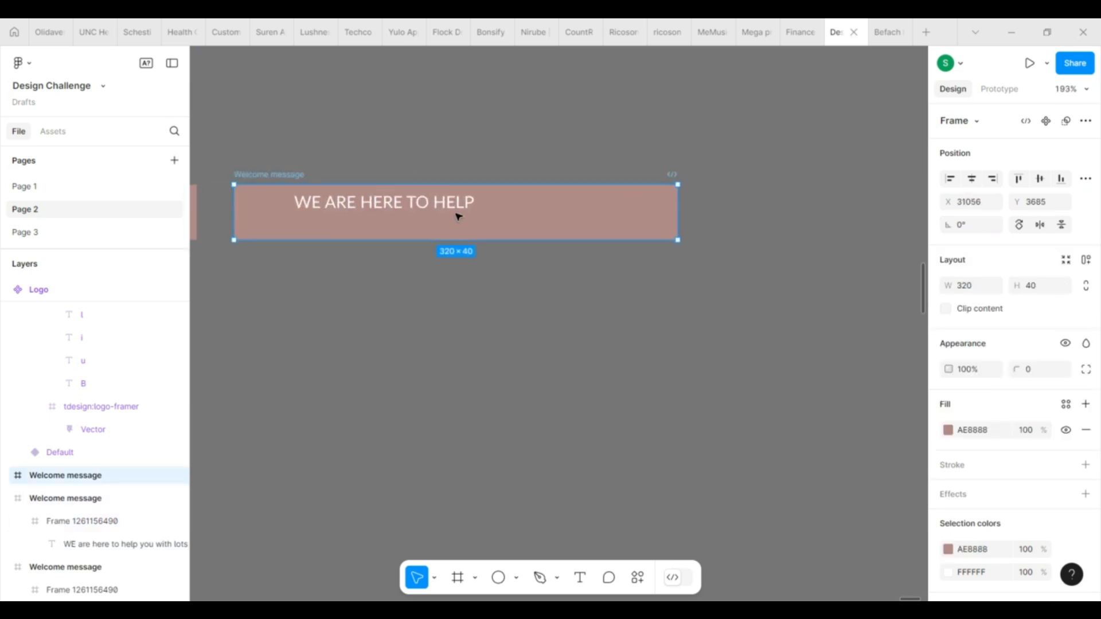
Step: Widen the new copy's inner frame to 230 × 12 to reveal "YOU WITH", and duplicate its Welcome message frame to the right
{"action": "left_click", "coordinate": [476, 205]}
{"action": "left_click_drag", "start_coordinate": [495, 202], "coordinate": [566, 202]}
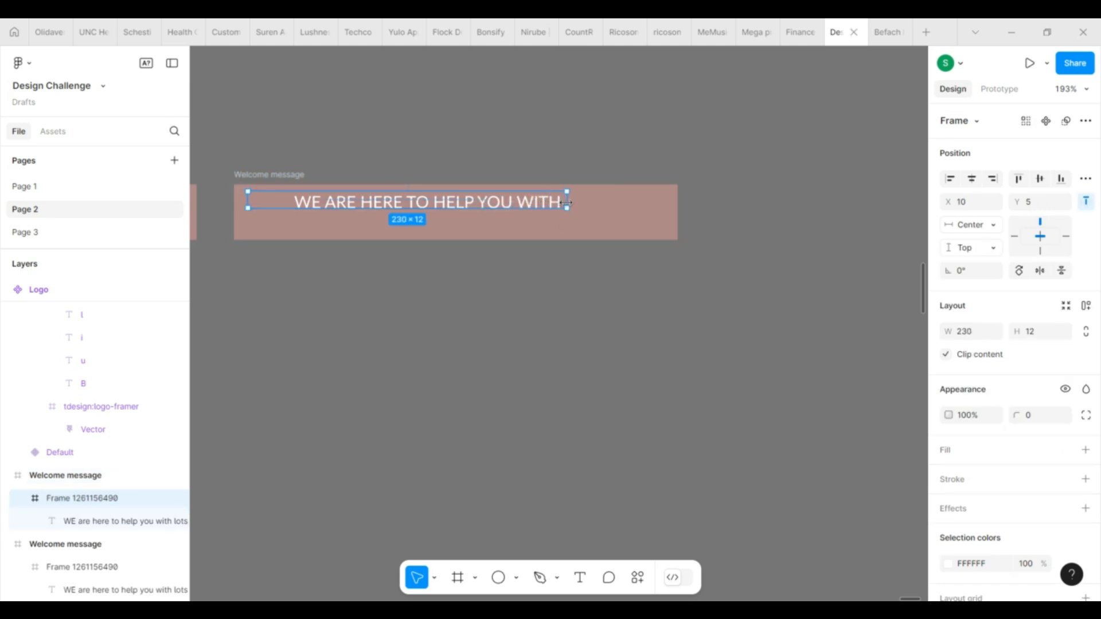
{"action": "left_click", "coordinate": [287, 173]}
{"action": "scroll", "coordinate": [286, 171], "scroll_direction": "down", "scroll_amount": 5}
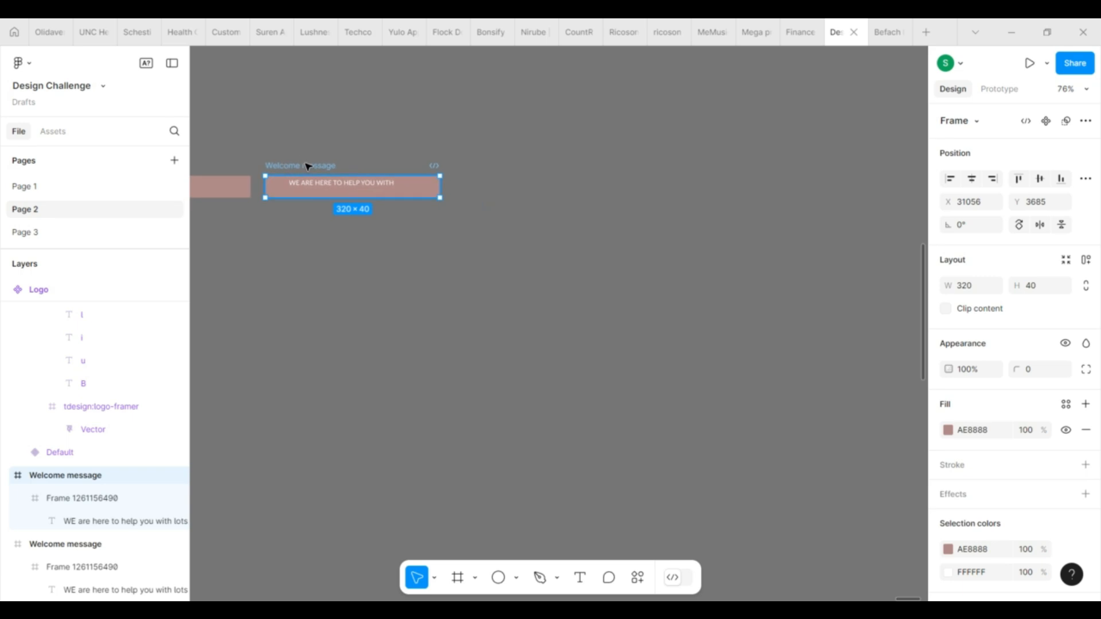
{"action": "left_click_drag", "start_coordinate": [463, 171], "coordinate": [629, 187]}
Step: Widen the new copy's inner frame to 279 × 12 to reveal "LOTS OF", and duplicate its Welcome message frame at about X 31724
{"action": "scroll", "coordinate": [596, 182], "scroll_direction": "up", "scroll_amount": 6}
{"action": "left_click", "coordinate": [523, 182]}
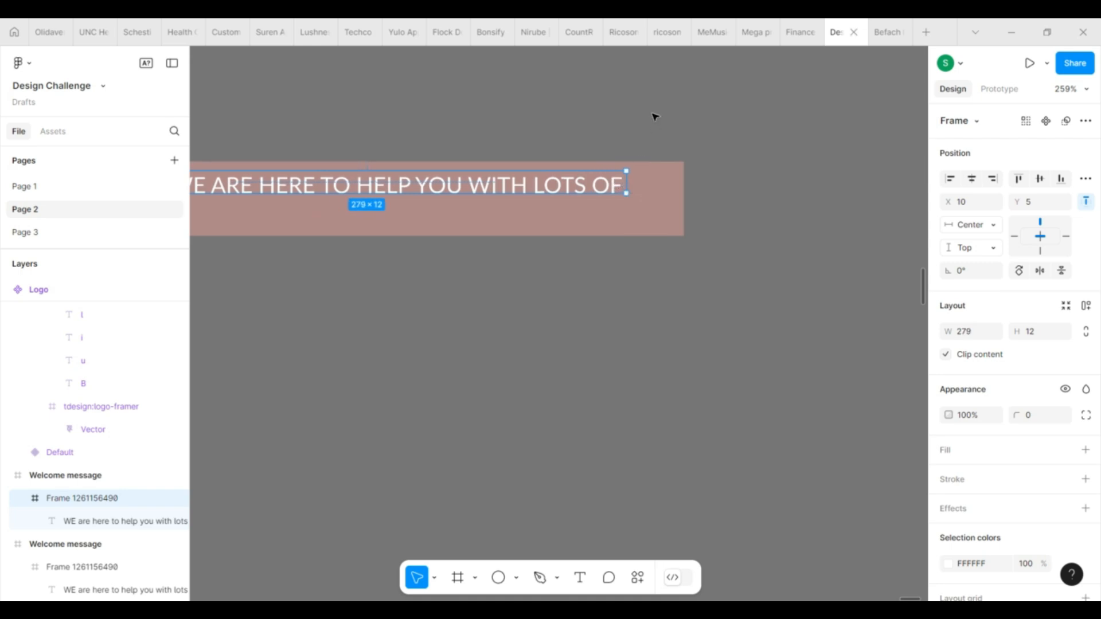
{"action": "scroll", "coordinate": [656, 117], "scroll_direction": "down", "scroll_amount": 4}
{"action": "left_click", "coordinate": [417, 126]}
{"action": "left_click_drag", "start_coordinate": [417, 126], "coordinate": [715, 126], "text": "alt"}
{"action": "scroll", "coordinate": [300, 228], "scroll_direction": "down", "scroll_amount": 3}
{"action": "scroll", "coordinate": [612, 196], "scroll_direction": "up", "scroll_amount": 6}
{"action": "scroll", "coordinate": [429, 202], "scroll_direction": "down", "scroll_amount": 1}
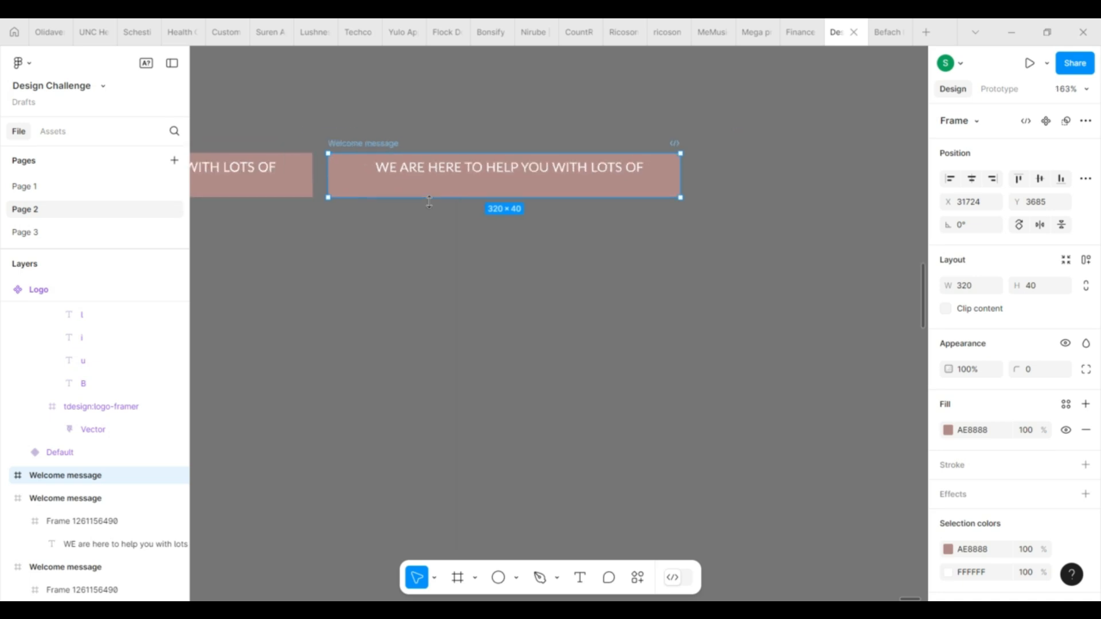
{"action": "scroll", "coordinate": [429, 201], "scroll_direction": "down", "scroll_amount": 1}
Step: Enlarge the last copy's inner frame to 295 × 28 to reveal the second line "TEMPLATES AND GUIDES"
{"action": "double_click", "coordinate": [602, 175]}
{"action": "left_click_drag", "start_coordinate": [635, 172], "coordinate": [627, 176]}
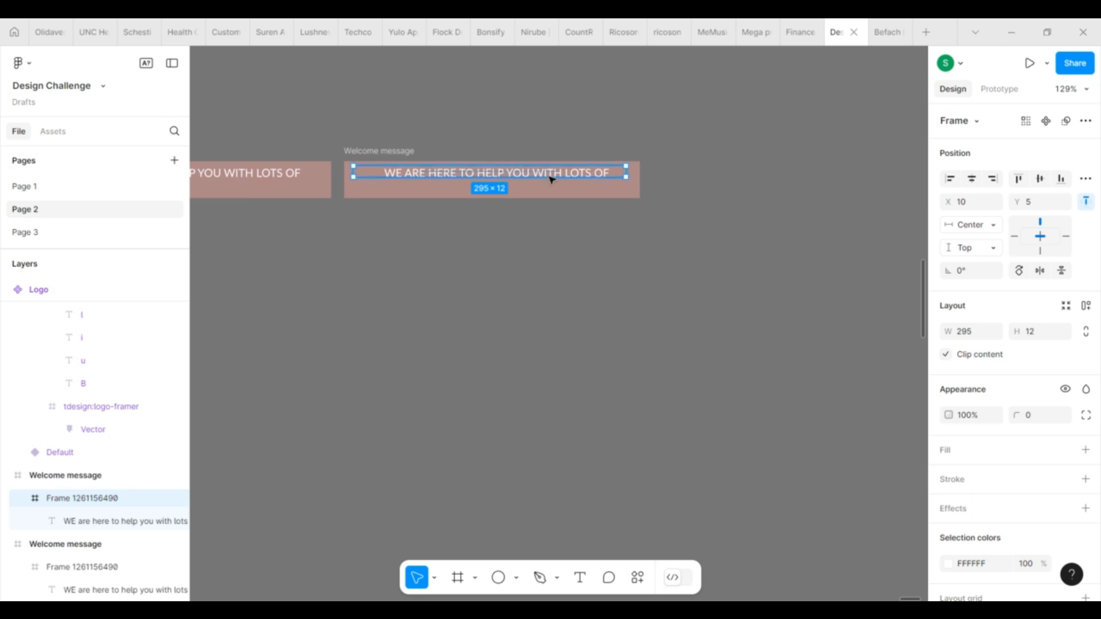
{"action": "left_click_drag", "start_coordinate": [550, 181], "coordinate": [550, 195]}
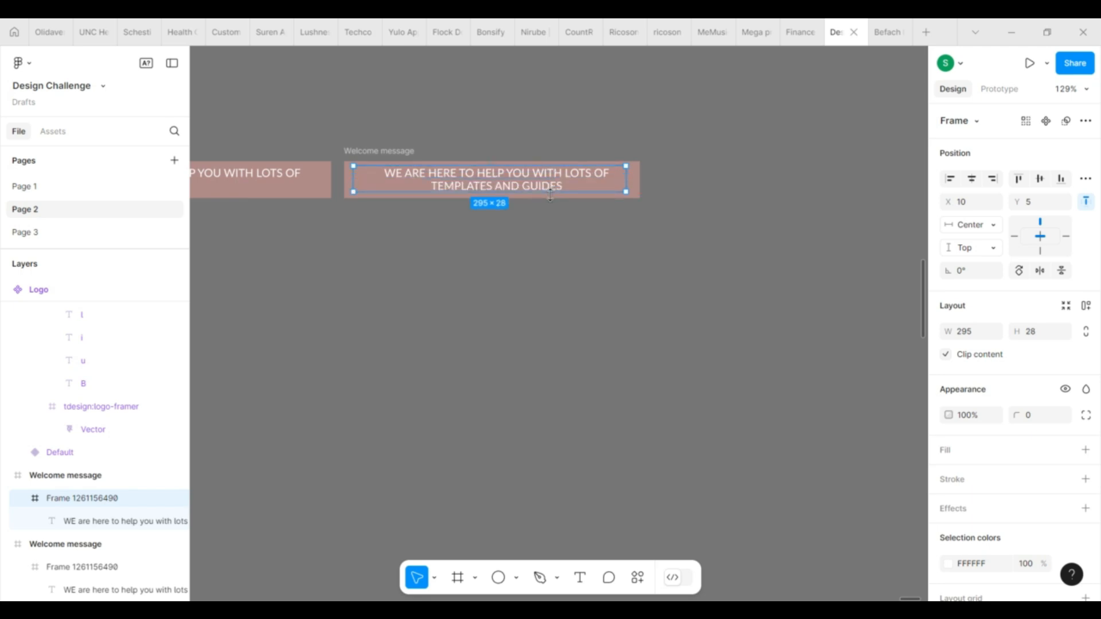
{"action": "scroll", "coordinate": [790, 207], "scroll_direction": "down", "scroll_amount": 10}
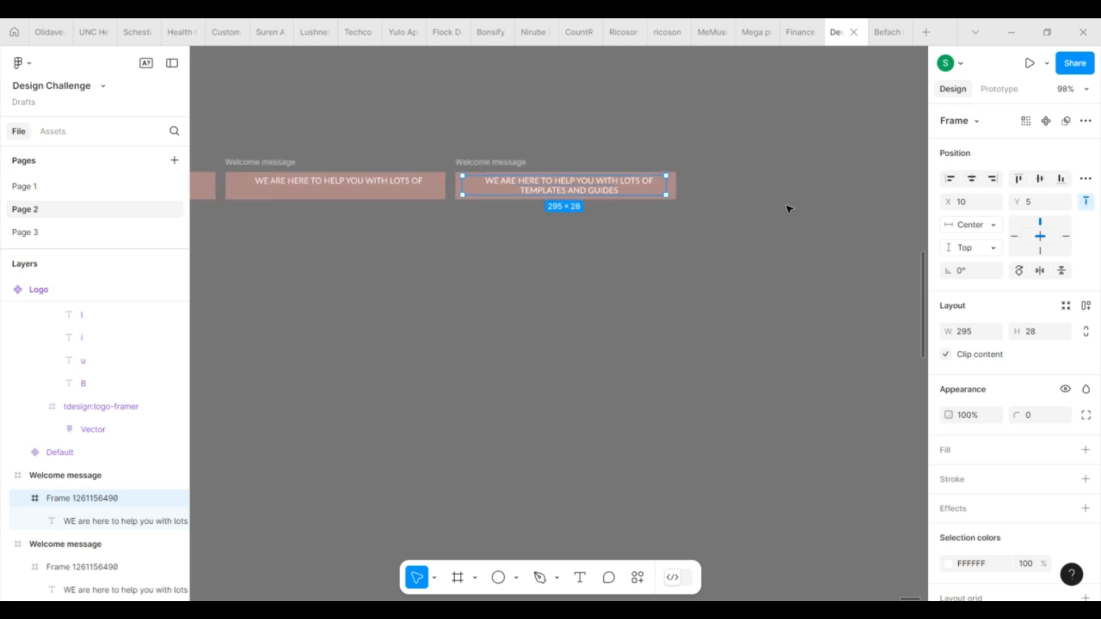
{"action": "scroll", "coordinate": [789, 208], "scroll_direction": "down", "scroll_amount": 5}
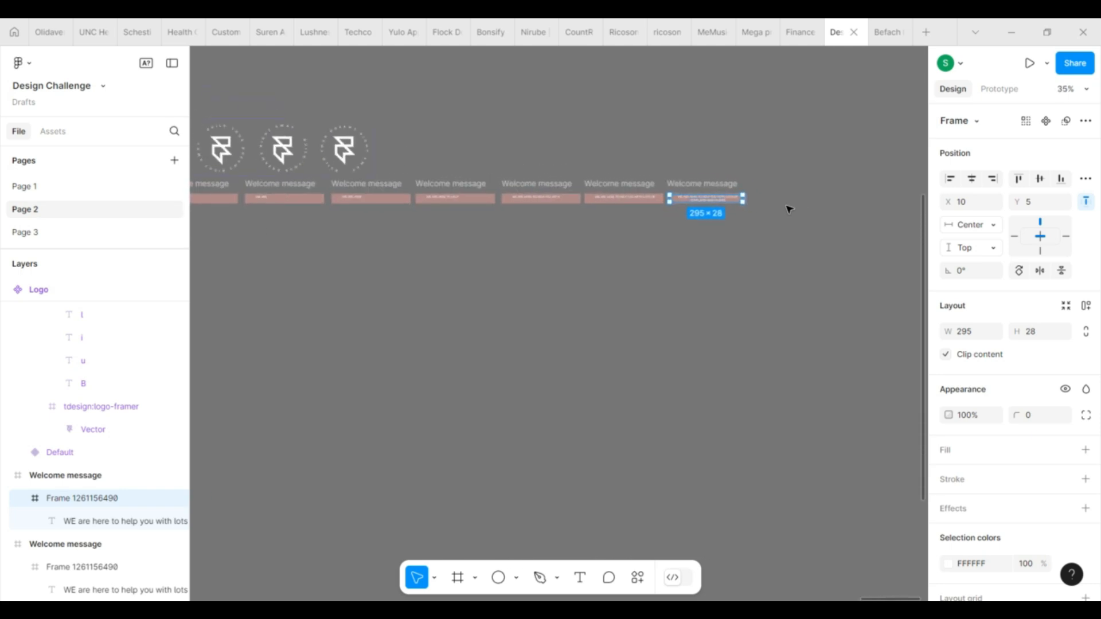
Step: Remove the fill from all eight Welcome message frames
{"action": "left_click", "coordinate": [314, 224]}
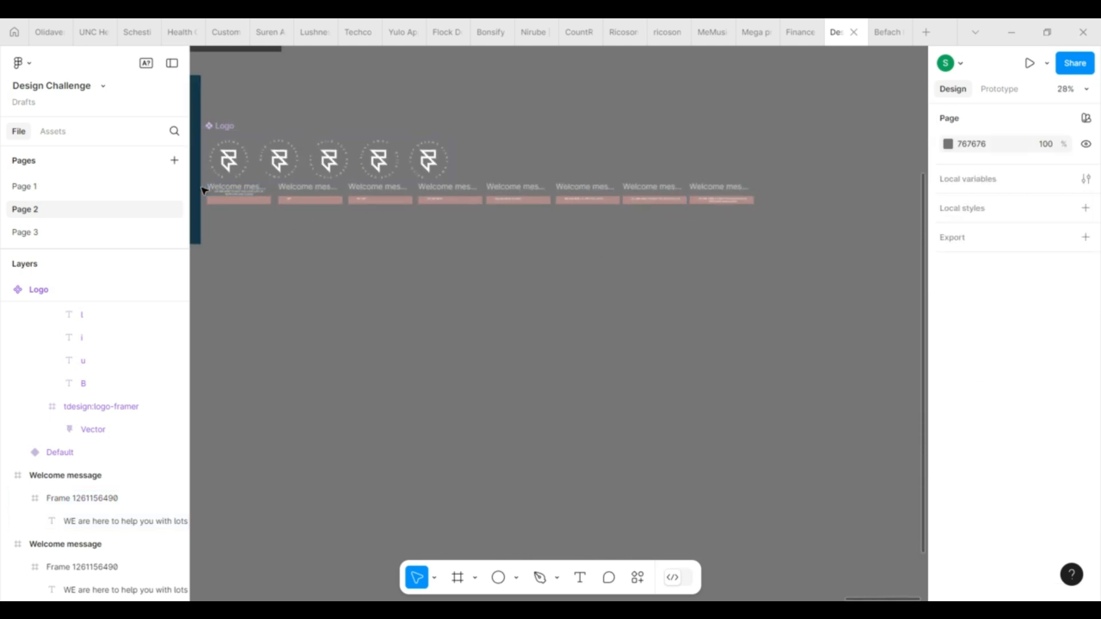
{"action": "scroll", "coordinate": [224, 218], "scroll_direction": "up", "scroll_amount": 5}
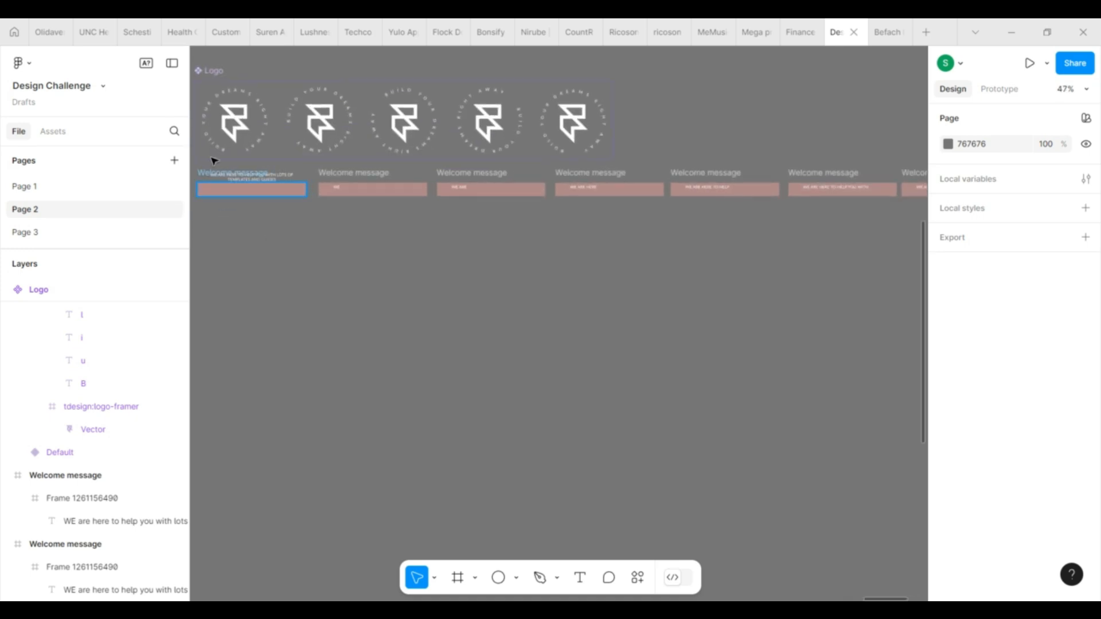
{"action": "left_click_drag", "start_coordinate": [198, 162], "coordinate": [925, 269]}
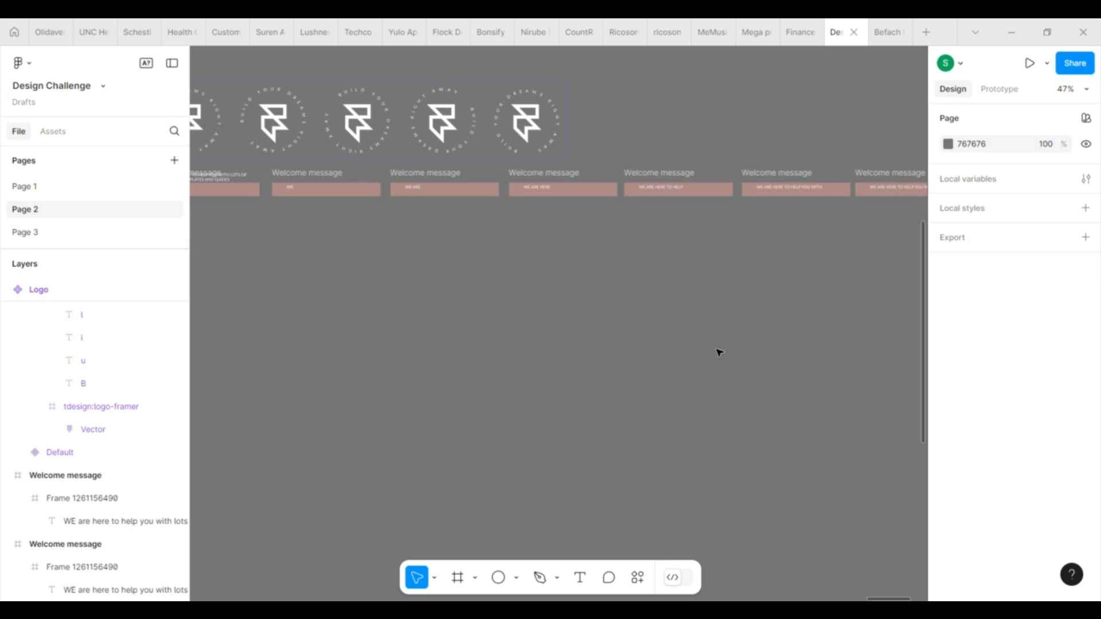
{"action": "key", "text": "ctrl+z"}
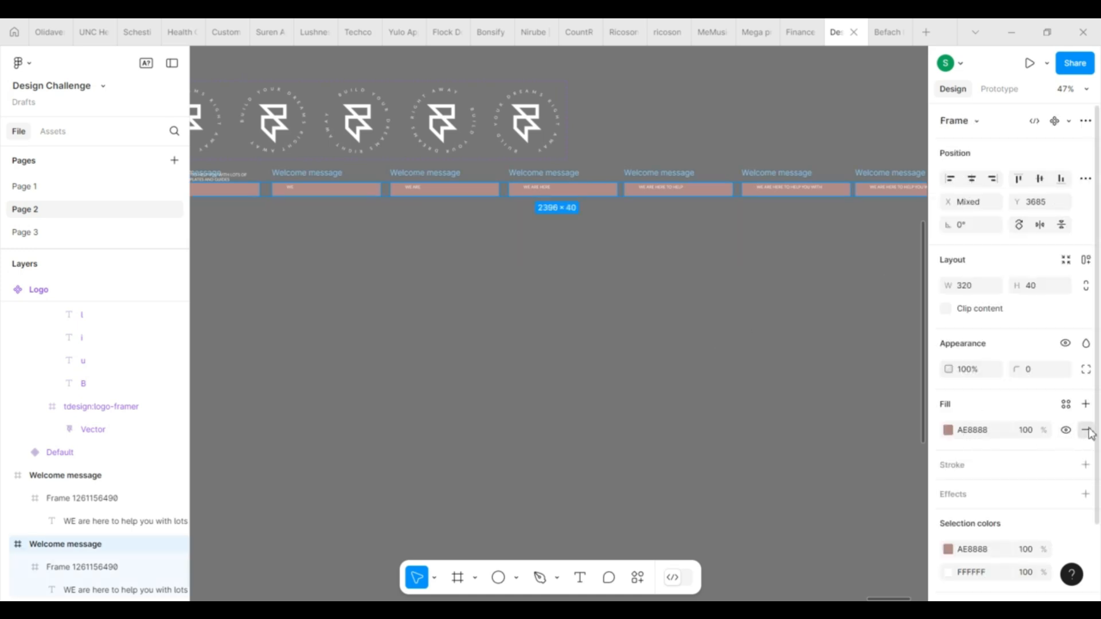
{"action": "left_click", "coordinate": [1087, 430]}
{"action": "scroll", "coordinate": [772, 224], "scroll_direction": "down", "scroll_amount": 3}
{"action": "scroll", "coordinate": [447, 230], "scroll_direction": "down", "scroll_amount": 2}
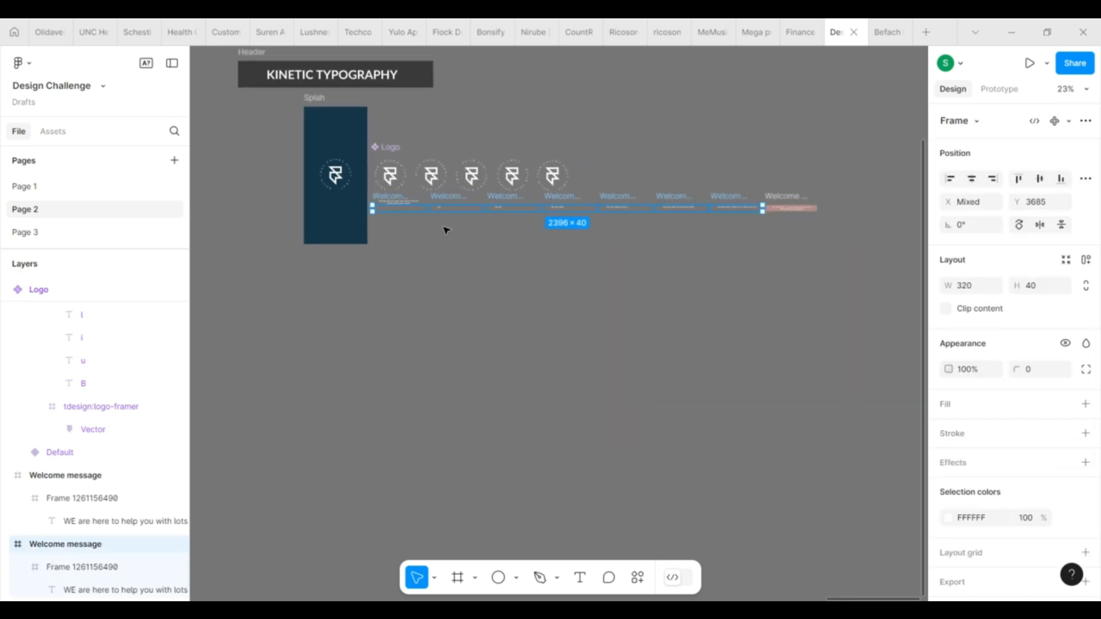
{"action": "key", "text": "ctrl+z"}
{"action": "left_click", "coordinate": [1086, 433]}
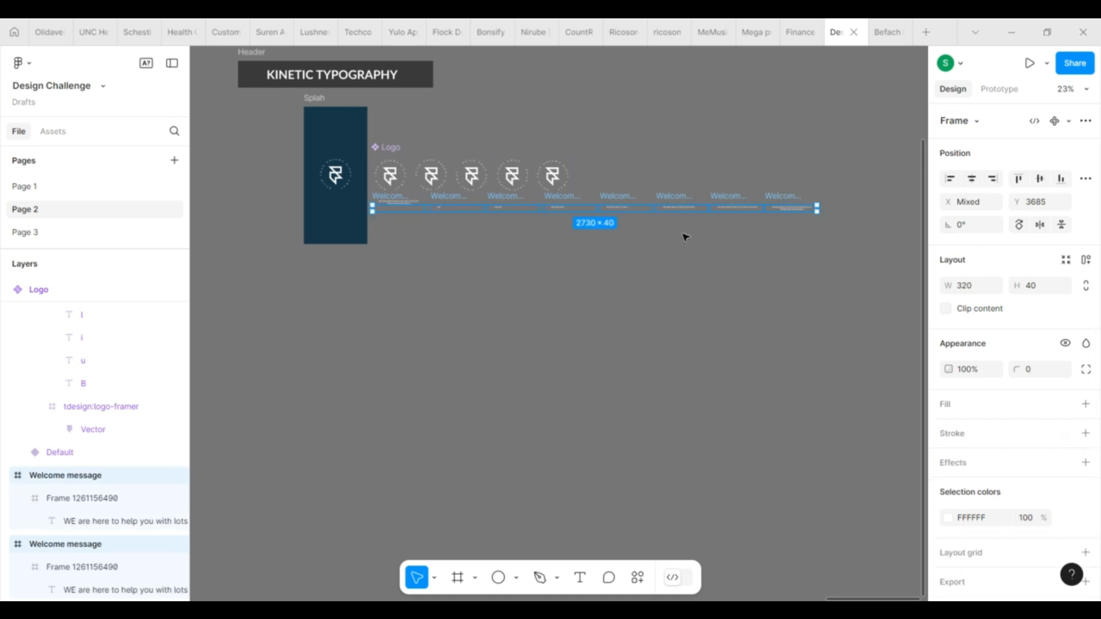
{"action": "scroll", "coordinate": [685, 239], "scroll_direction": "up", "scroll_amount": 5}
{"action": "scroll", "coordinate": [686, 237], "scroll_direction": "up", "scroll_amount": 3}
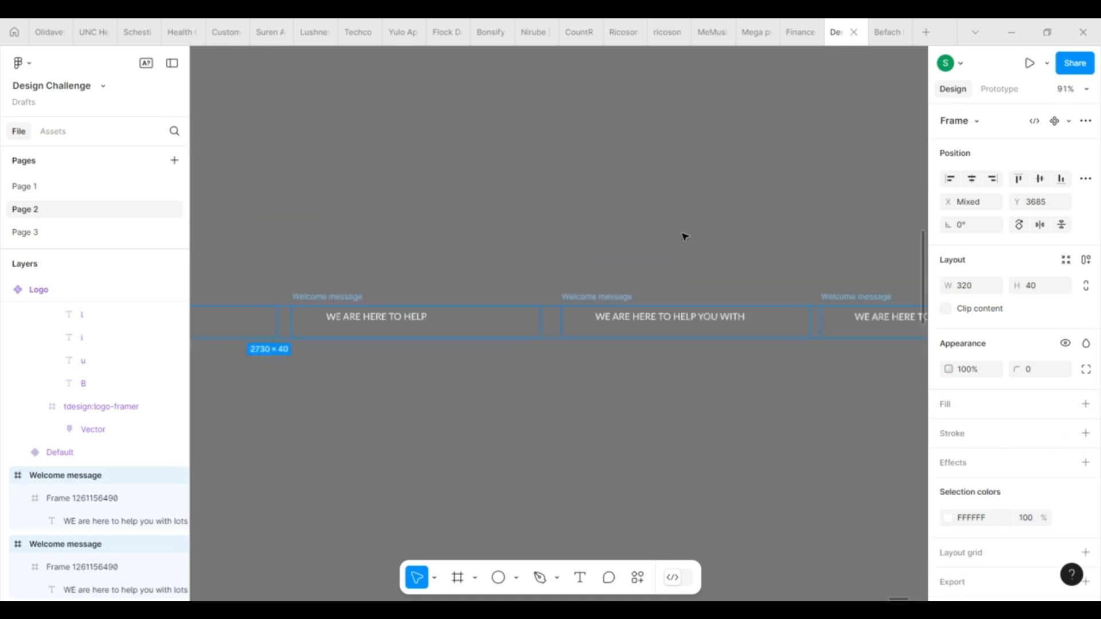
Step: Convert the eight selected Welcome message frames into separate components
{"action": "left_click", "coordinate": [1069, 121]}
{"action": "left_click", "coordinate": [1061, 165]}
{"action": "scroll", "coordinate": [887, 131], "scroll_direction": "down", "scroll_amount": 3}
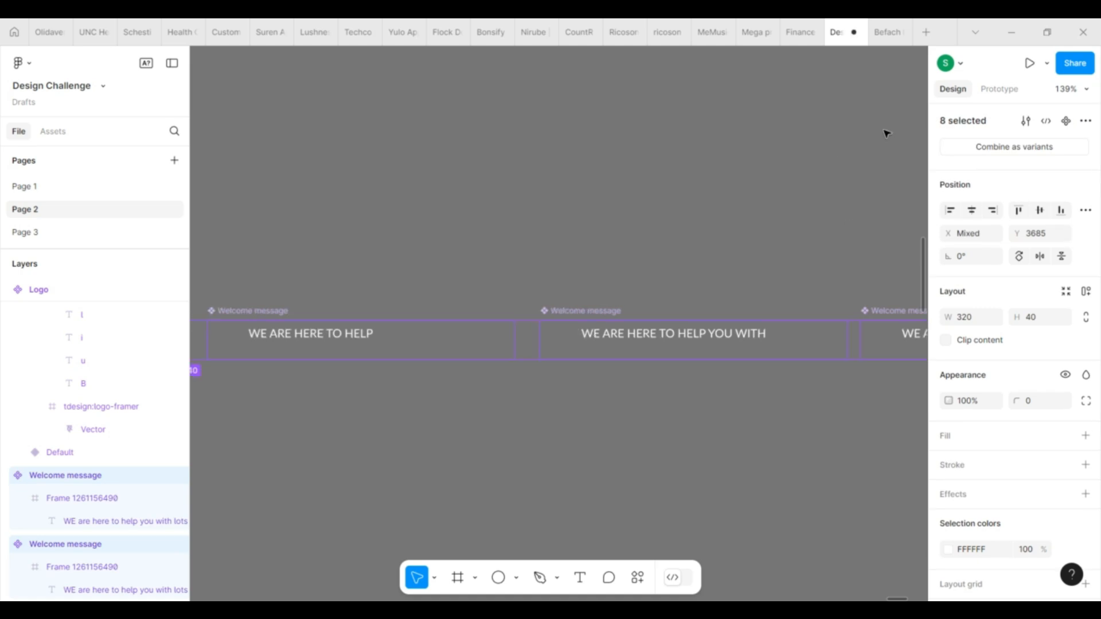
{"action": "scroll", "coordinate": [344, 211], "scroll_direction": "down", "scroll_amount": 3}
{"action": "scroll", "coordinate": [295, 226], "scroll_direction": "up", "scroll_amount": 6}
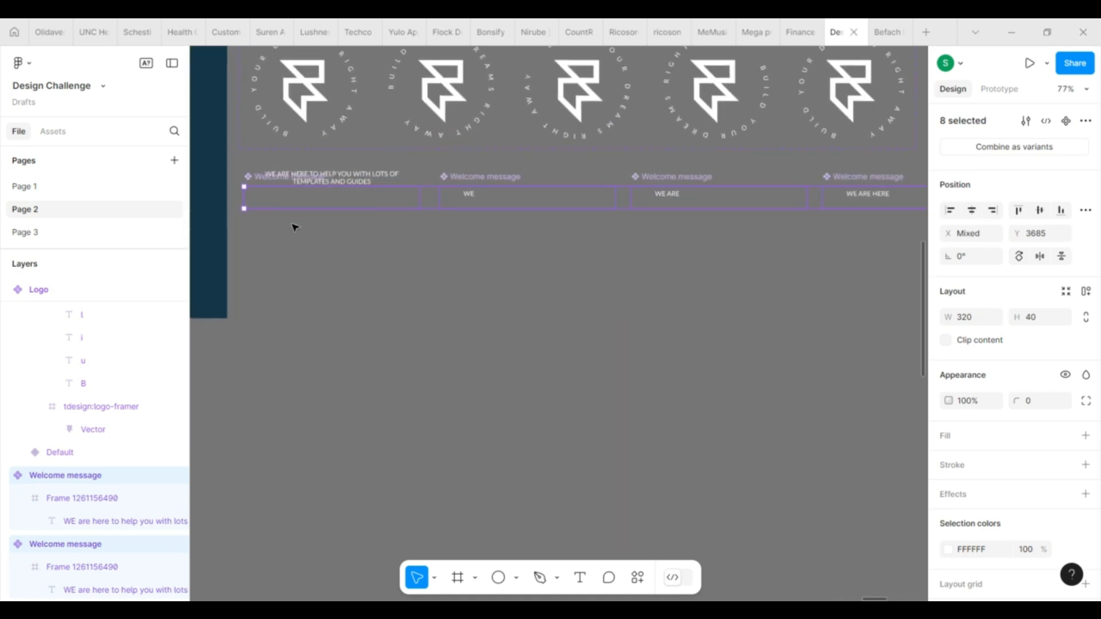
Step: Prototype a connection from the first Welcome message component to the "WE" component, triggered after a delay of 1 ms
{"action": "left_click", "coordinate": [422, 180]}
{"action": "scroll", "coordinate": [423, 180], "scroll_direction": "down", "scroll_amount": 4}
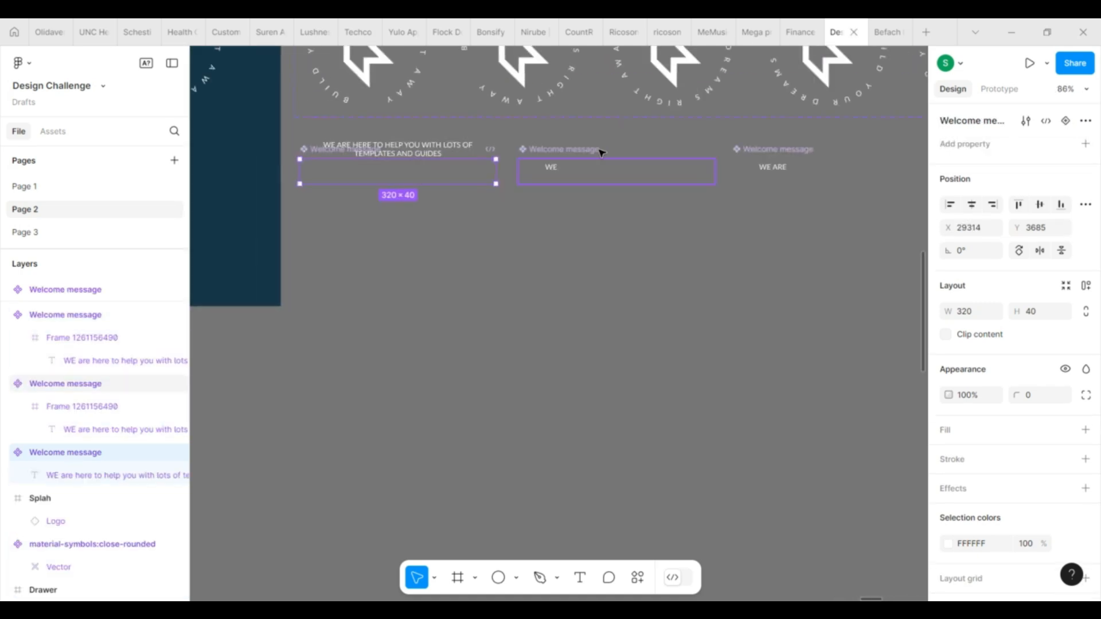
{"action": "scroll", "coordinate": [600, 153], "scroll_direction": "up", "scroll_amount": 3}
{"action": "left_click", "coordinate": [1001, 90]}
{"action": "left_click_drag", "start_coordinate": [432, 190], "coordinate": [479, 190]}
{"action": "left_click", "coordinate": [494, 261]}
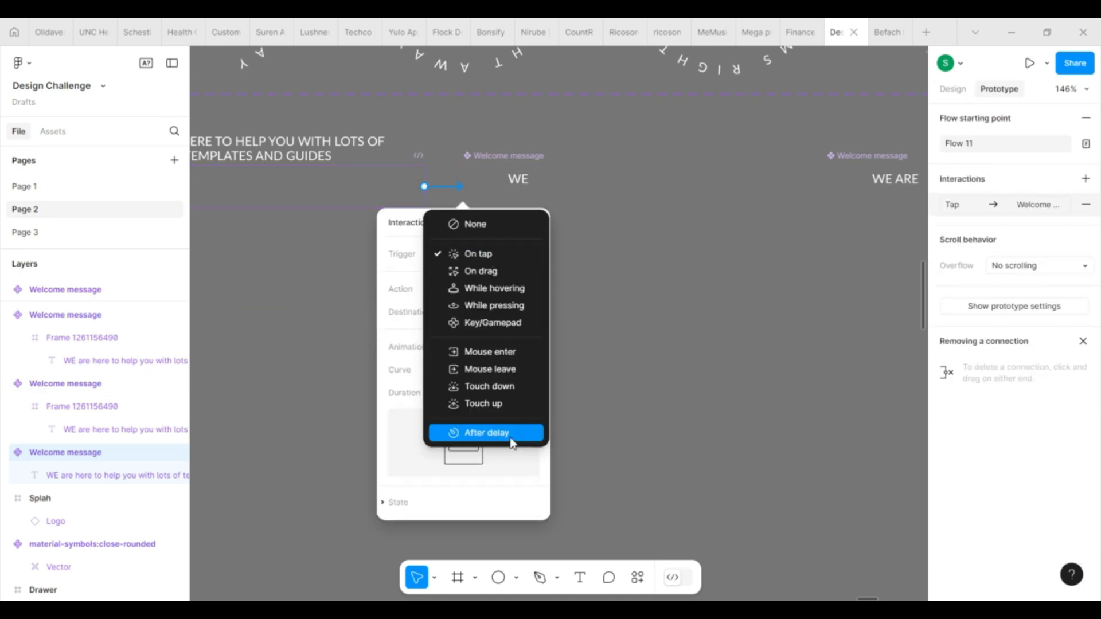
{"action": "left_click", "coordinate": [487, 433]}
{"action": "left_click", "coordinate": [472, 280]}
{"action": "type", "text": "1"}
{"action": "key", "text": "Return"}
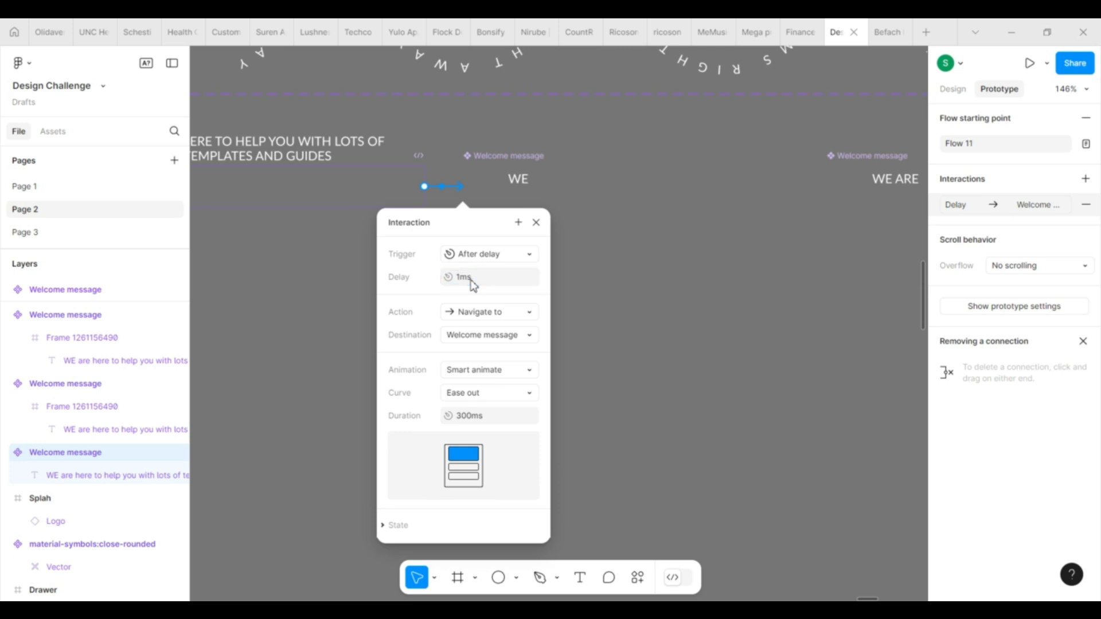
Step: Set the connection's Smart animate duration to 200 ms and close its interaction settings
{"action": "left_click", "coordinate": [469, 418]}
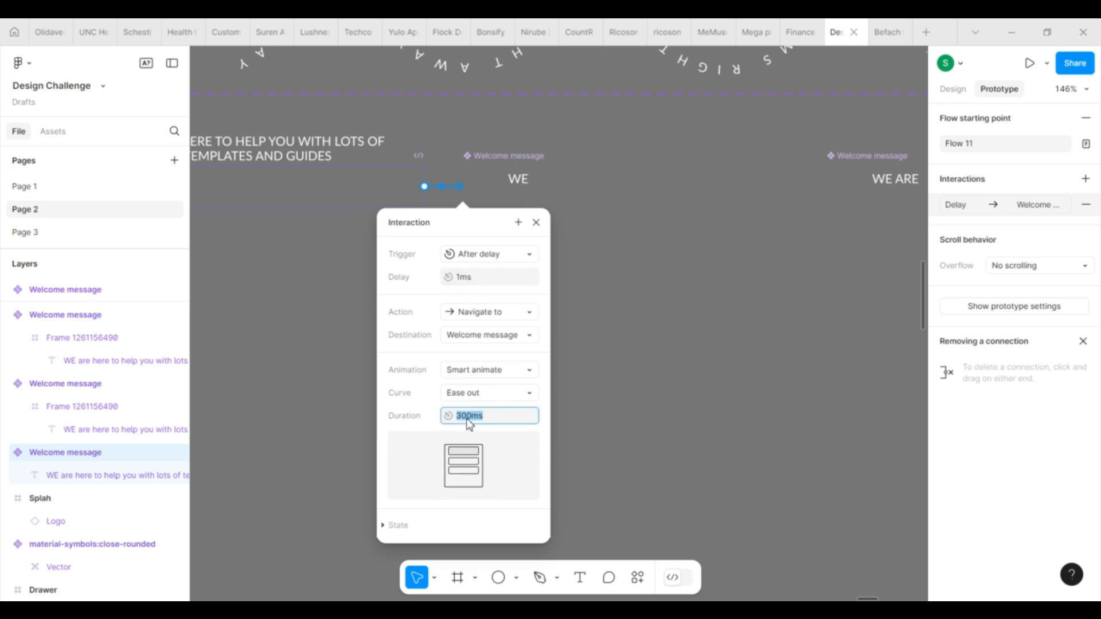
{"action": "type", "text": "200"}
{"action": "key", "text": "Return"}
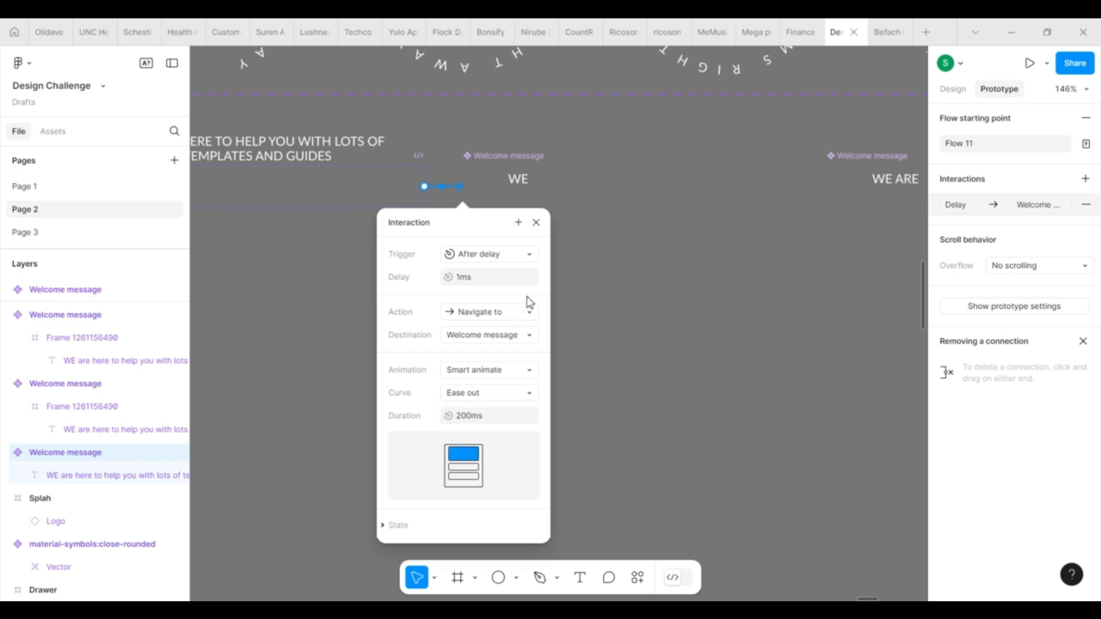
{"action": "left_click", "coordinate": [536, 223]}
Step: Connect the "WE" component to the "WE ARE" component with an After delay trigger of 1 ms
{"action": "scroll", "coordinate": [264, 273], "scroll_direction": "down", "scroll_amount": 5}
{"action": "left_click", "coordinate": [440, 225]}
{"action": "left_click_drag", "start_coordinate": [530, 235], "coordinate": [574, 232]}
{"action": "left_click", "coordinate": [582, 301]}
{"action": "left_click", "coordinate": [591, 480]}
{"action": "left_click", "coordinate": [546, 322]}
{"action": "type", "text": "1"}
{"action": "key", "text": "Return"}
Step: Connect the "WE ARE" component to the "WE ARE HERE" component with an After delay trigger of 1 ms
{"action": "left_click", "coordinate": [625, 227]}
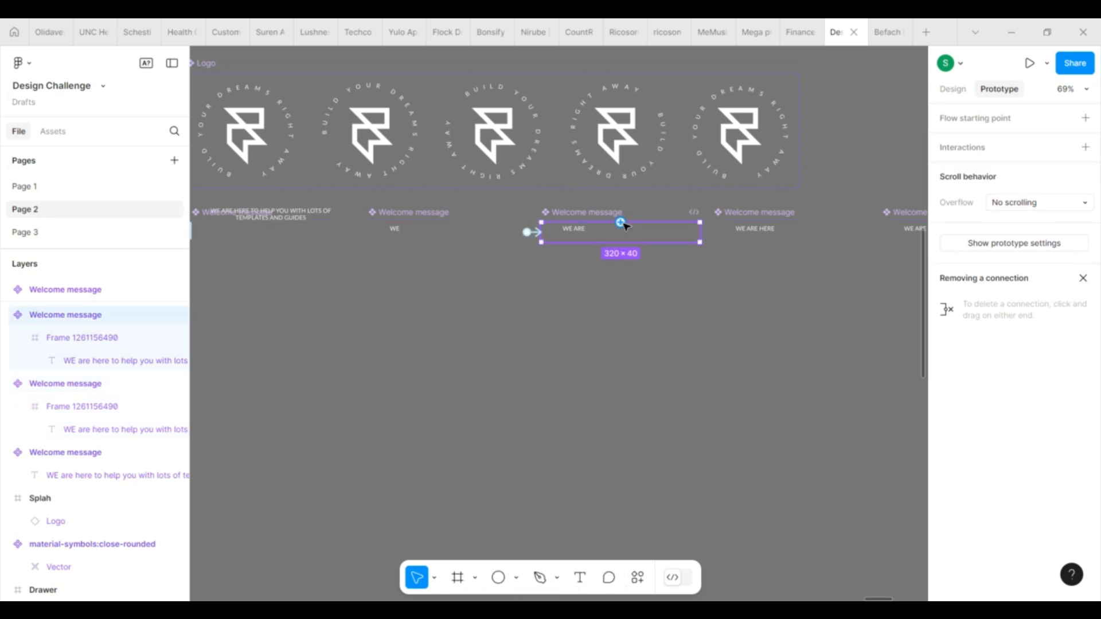
{"action": "left_click_drag", "start_coordinate": [700, 232], "coordinate": [745, 230]}
{"action": "left_click", "coordinate": [739, 300]}
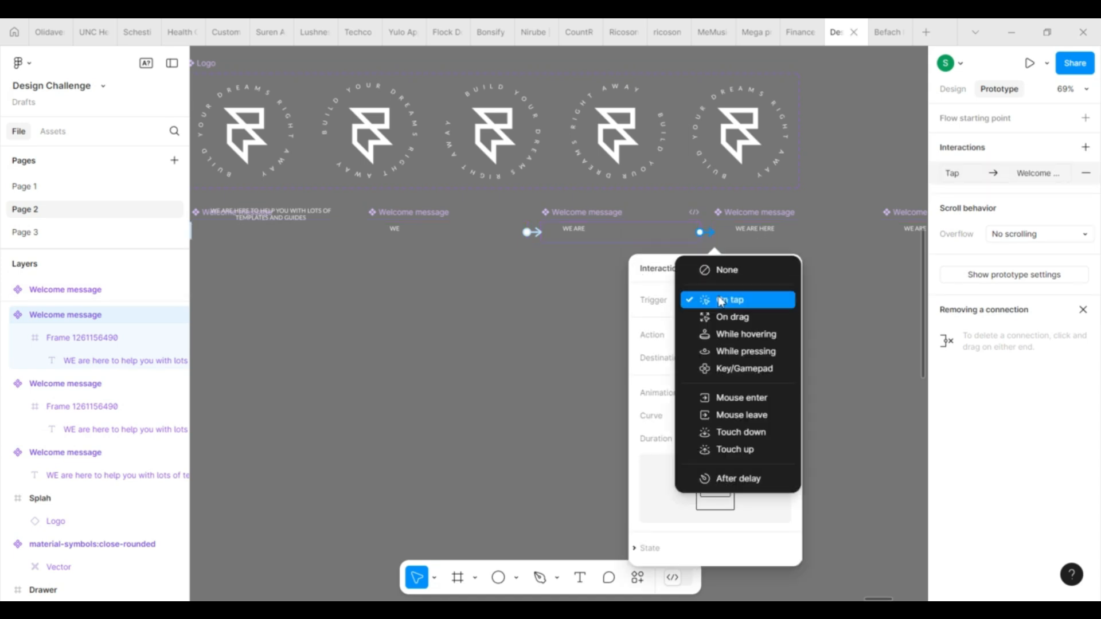
{"action": "left_click", "coordinate": [751, 479]}
{"action": "left_click", "coordinate": [727, 325]}
{"action": "type", "text": "1"}
{"action": "key", "text": "Return"}
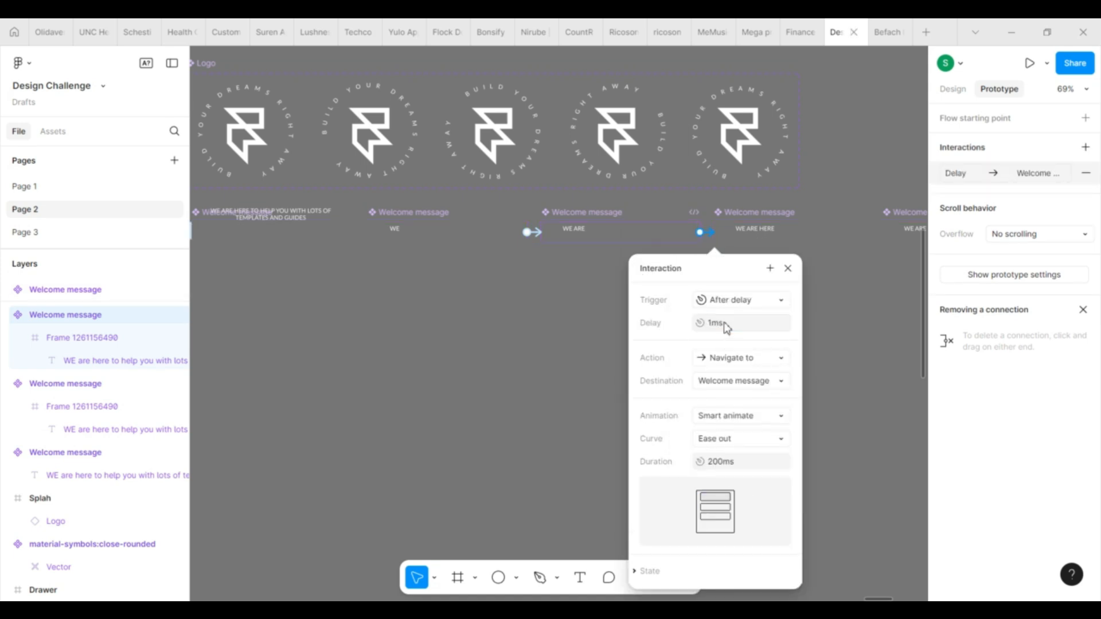
{"action": "left_click", "coordinate": [788, 269]}
Step: Connect the "WE ARE HERE" component to the "WE ARE HERE TO HELP" component with an After delay trigger of 1 ms
{"action": "scroll", "coordinate": [457, 324], "scroll_direction": "down", "scroll_amount": 3}
{"action": "scroll", "coordinate": [730, 280], "scroll_direction": "up", "scroll_amount": 5}
{"action": "scroll", "coordinate": [729, 280], "scroll_direction": "up", "scroll_amount": 3}
{"action": "left_click", "coordinate": [570, 231]}
{"action": "scroll", "coordinate": [248, 315], "scroll_direction": "down", "scroll_amount": 5}
{"action": "left_click_drag", "start_coordinate": [470, 275], "coordinate": [509, 277]}
{"action": "left_click", "coordinate": [519, 344]}
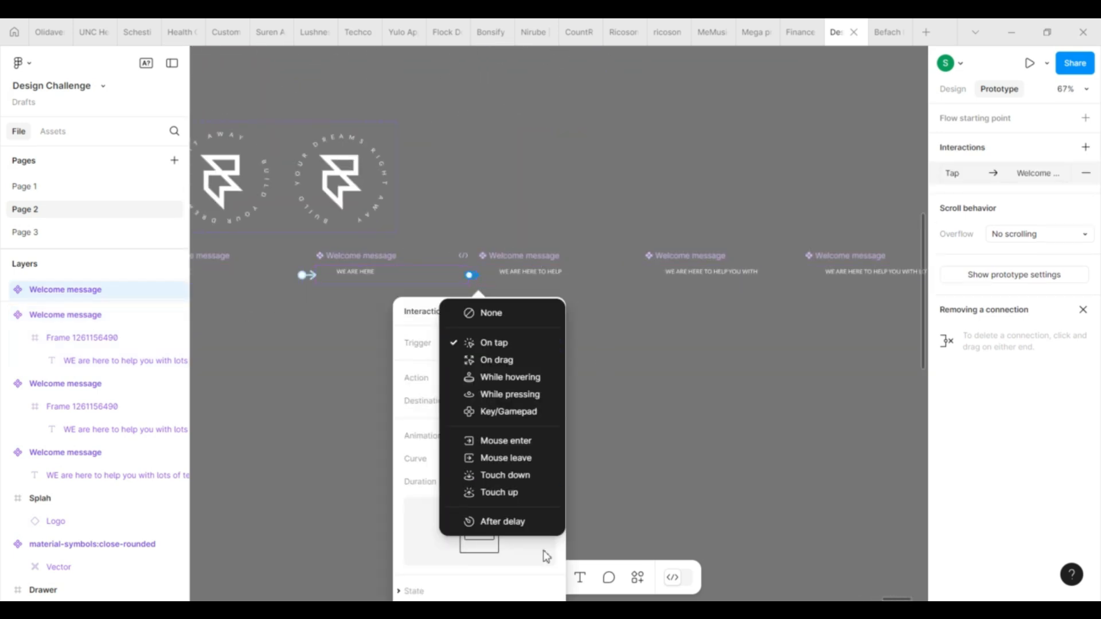
{"action": "left_click", "coordinate": [523, 522]}
{"action": "left_click", "coordinate": [490, 373]}
{"action": "type", "text": "1"}
{"action": "key", "text": "Return"}
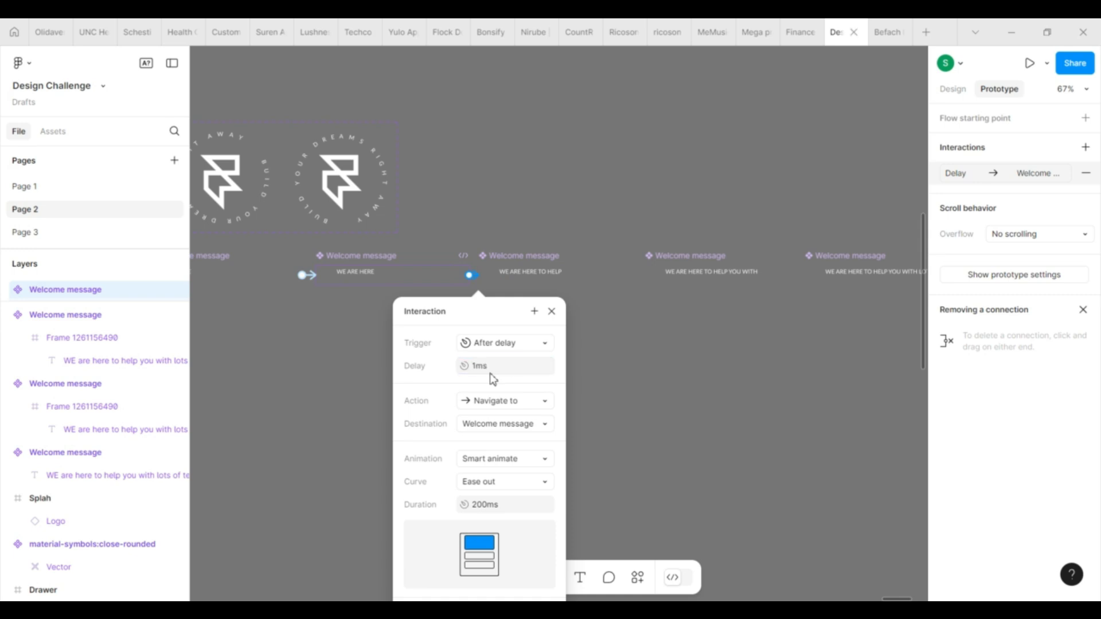
{"action": "left_click", "coordinate": [552, 312]}
Step: Connect the "WE ARE HERE TO HELP" component to the one ending in "YOU WITH", using an After delay trigger of 1 ms
{"action": "left_click", "coordinate": [582, 281]}
{"action": "scroll", "coordinate": [342, 346], "scroll_direction": "down", "scroll_amount": 5}
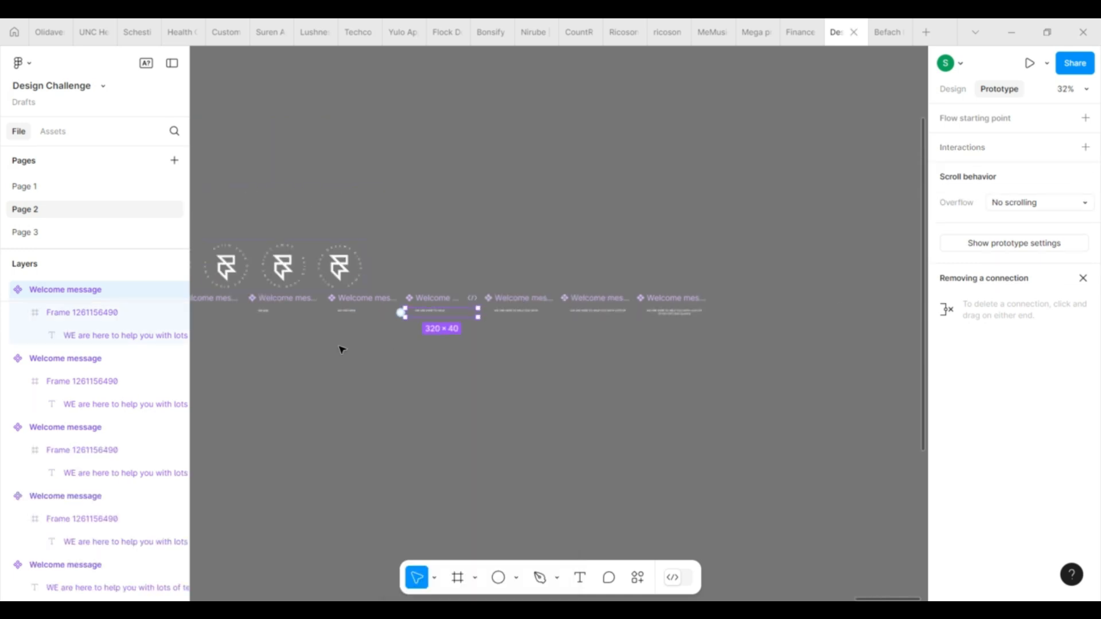
{"action": "scroll", "coordinate": [568, 344], "scroll_direction": "up", "scroll_amount": 5}
{"action": "left_click_drag", "start_coordinate": [357, 270], "coordinate": [372, 285]}
{"action": "left_click", "coordinate": [404, 342]}
{"action": "left_click", "coordinate": [393, 515]}
{"action": "left_click", "coordinate": [376, 363]}
{"action": "type", "text": "1"}
{"action": "key", "text": "Return"}
{"action": "left_click", "coordinate": [446, 312]}
Step: Connect the "WE ARE HERE TO HELP YOU WITH" component to the one ending in "LOTS OF"
{"action": "left_click", "coordinate": [506, 263]}
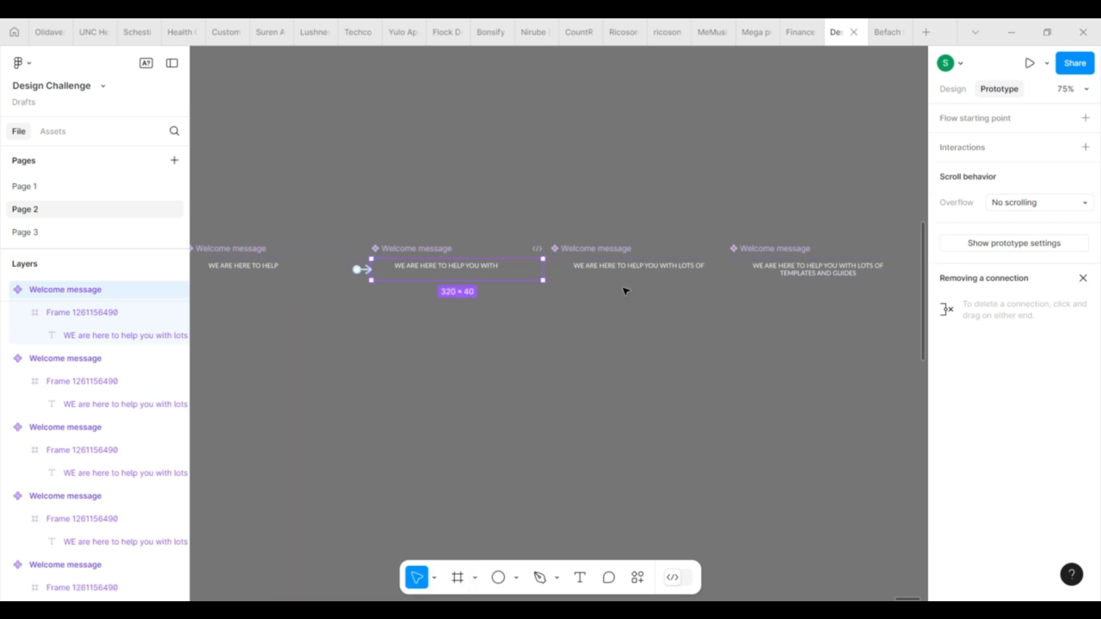
{"action": "scroll", "coordinate": [623, 288], "scroll_direction": "up", "scroll_amount": 3}
{"action": "left_click_drag", "start_coordinate": [464, 252], "coordinate": [528, 260]}
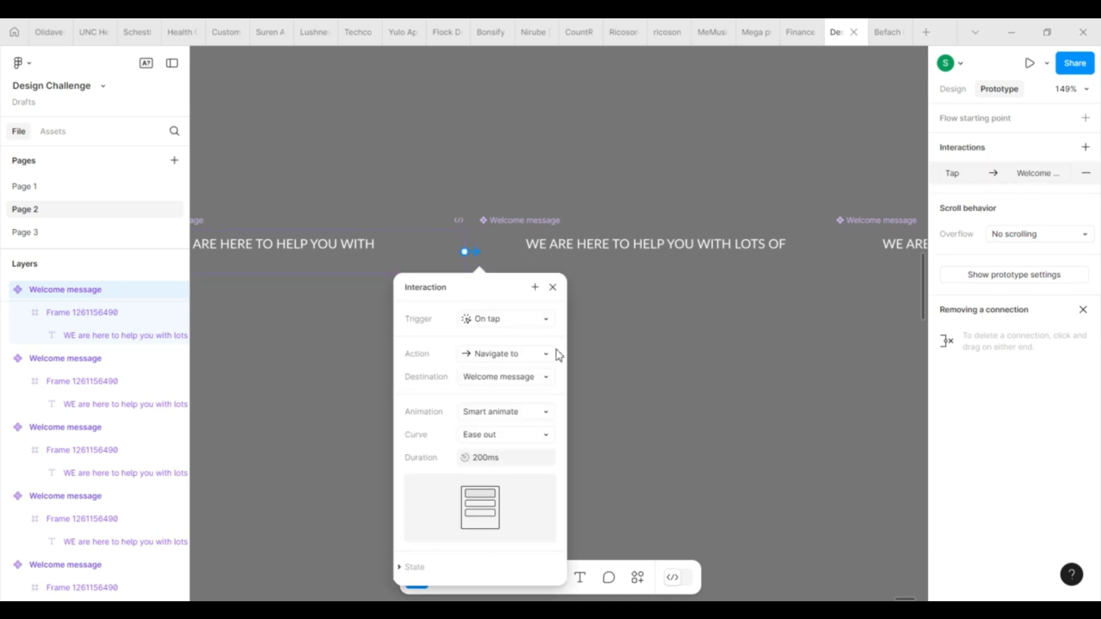
{"action": "left_click", "coordinate": [723, 400]}
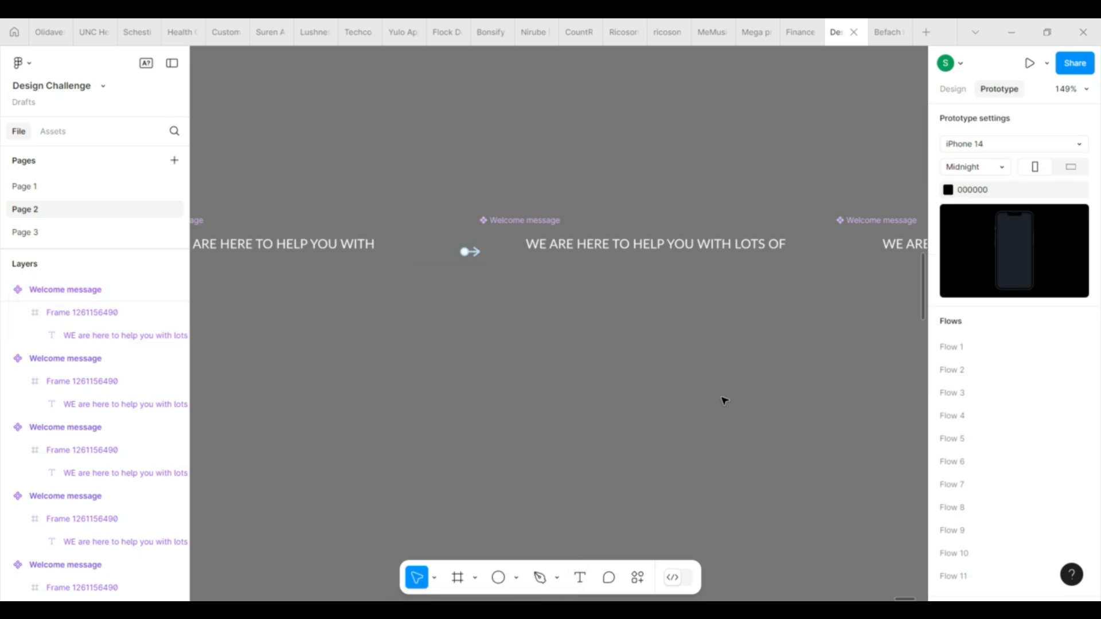
Step: Set the trigger of the connection leading to the "LOTS OF" component to After delay with a 1 ms delay
{"action": "key", "text": "shift+1"}
{"action": "scroll", "coordinate": [724, 400], "scroll_direction": "up", "scroll_amount": 10}
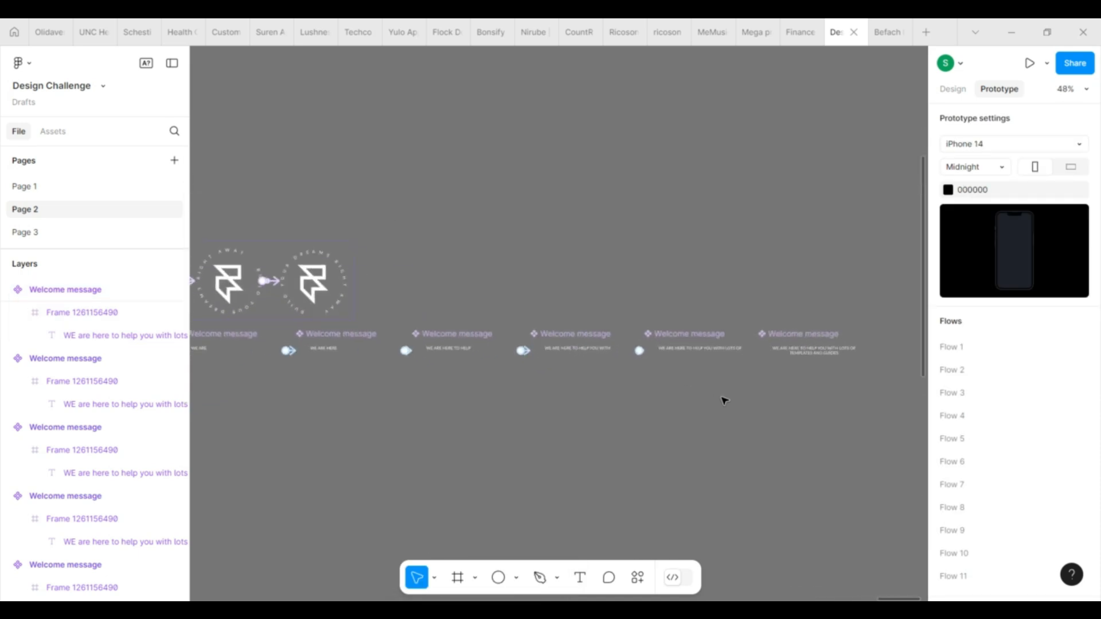
{"action": "left_click", "coordinate": [505, 279]}
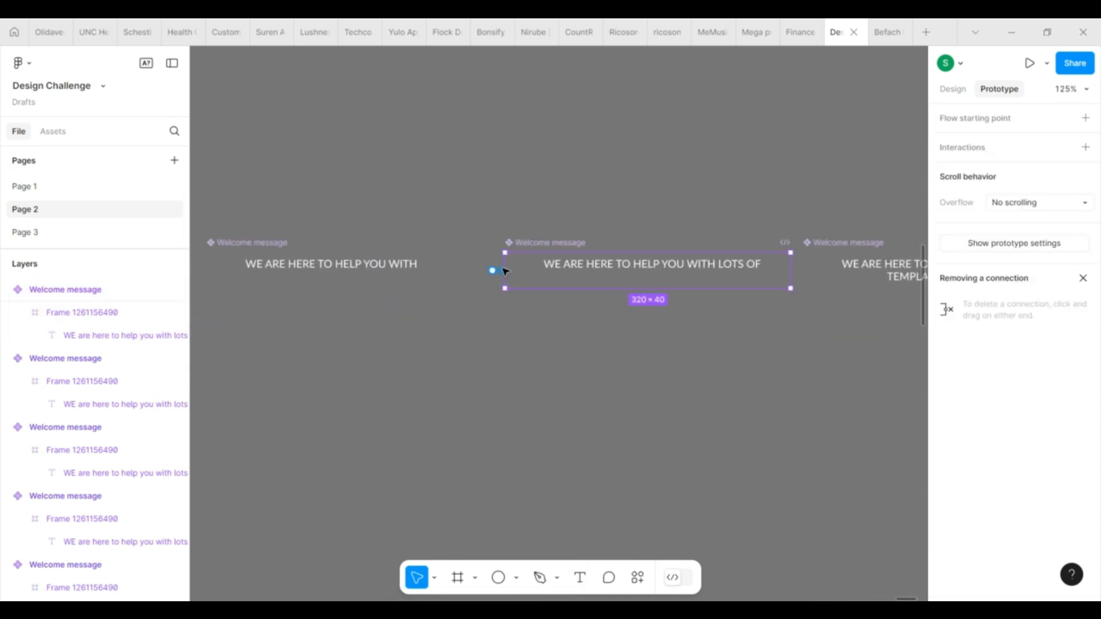
{"action": "left_click", "coordinate": [497, 271]}
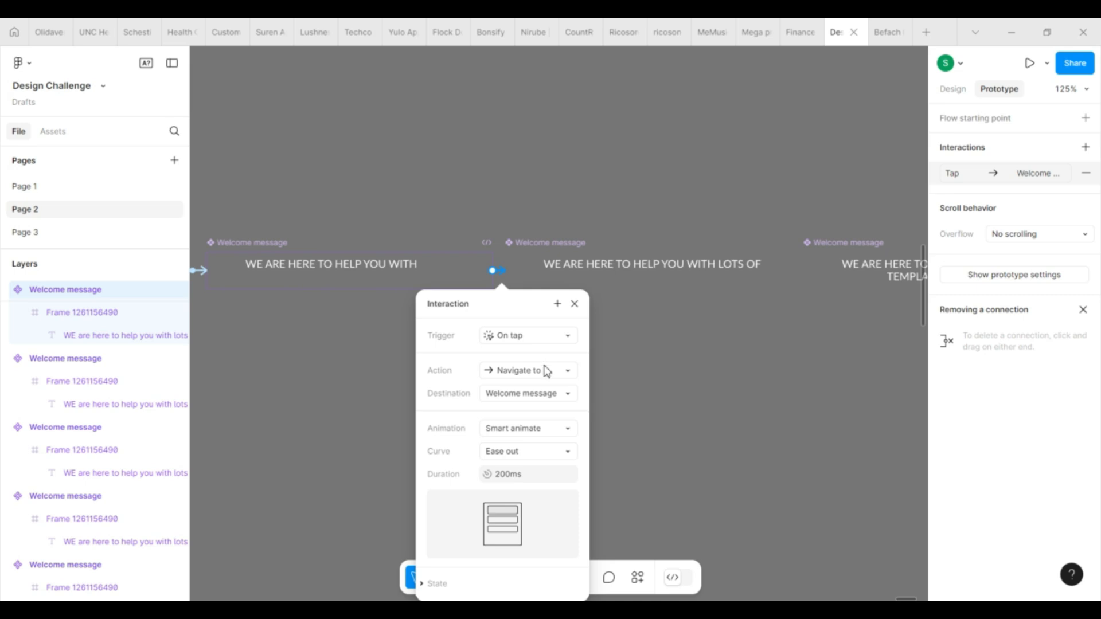
{"action": "left_click", "coordinate": [534, 339]}
{"action": "left_click", "coordinate": [531, 516]}
{"action": "left_click", "coordinate": [500, 366]}
{"action": "type", "text": "1"}
{"action": "key", "text": "Return"}
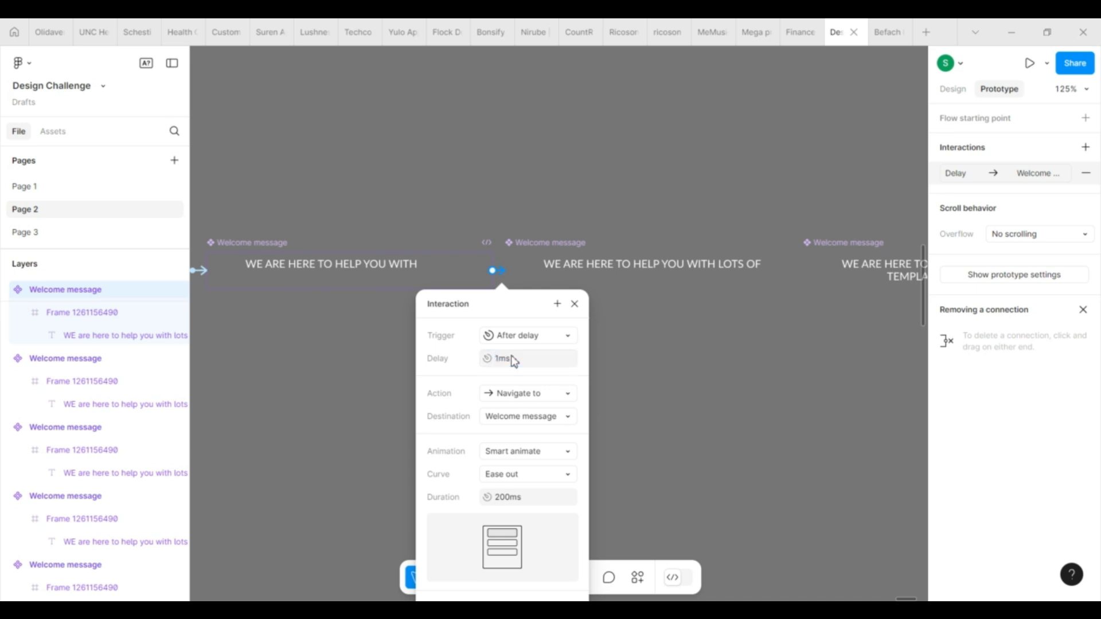
{"action": "left_click", "coordinate": [574, 304]}
Step: Connect the "LOTS OF" component to the one ending in "TEMPLATES AND GUIDES", using an After delay trigger of 1 ms
{"action": "scroll", "coordinate": [443, 323], "scroll_direction": "down", "scroll_amount": 5}
{"action": "left_click", "coordinate": [536, 312]}
{"action": "scroll", "coordinate": [549, 312], "scroll_direction": "up", "scroll_amount": 5}
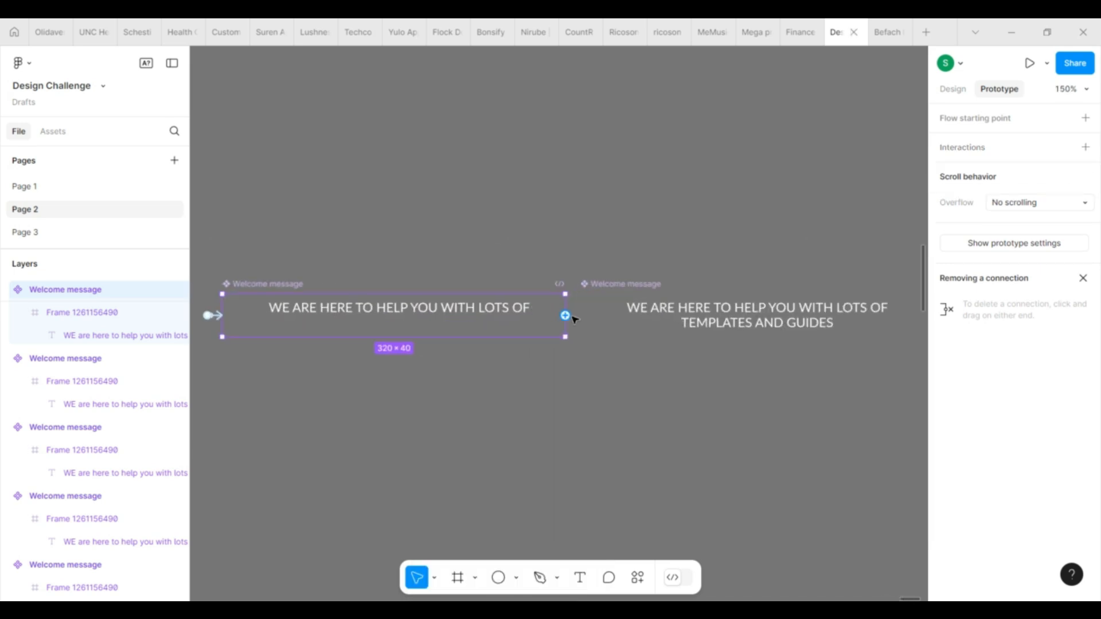
{"action": "left_click_drag", "start_coordinate": [565, 316], "coordinate": [587, 315]}
{"action": "left_click", "coordinate": [602, 384]}
{"action": "left_click", "coordinate": [602, 561]}
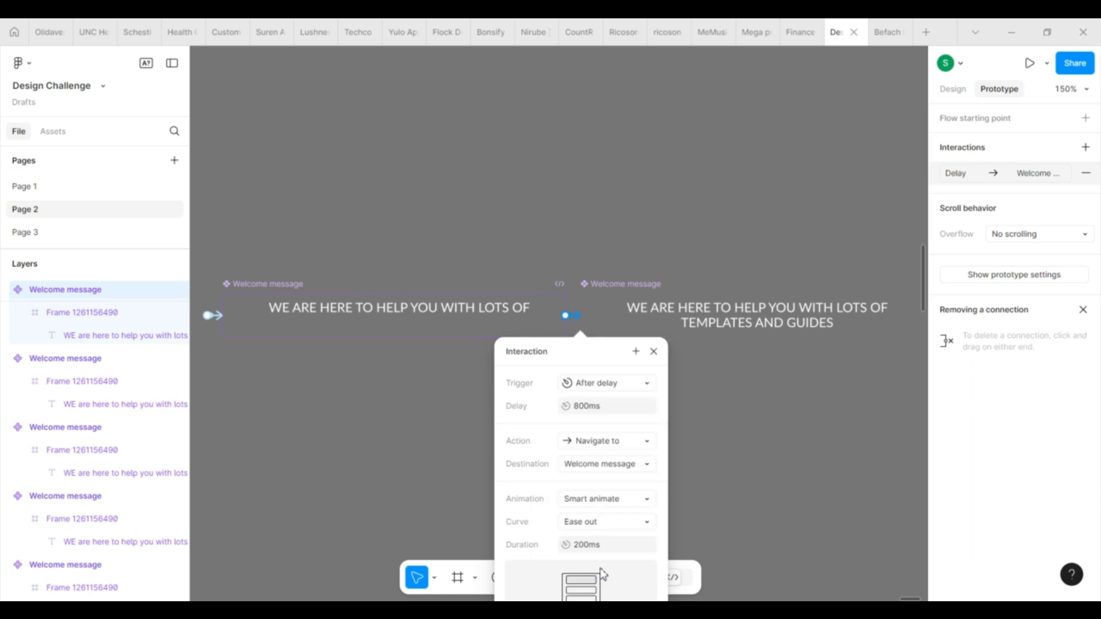
{"action": "left_click", "coordinate": [580, 407]}
{"action": "type", "text": "1"}
{"action": "key", "text": "Return"}
{"action": "left_click", "coordinate": [736, 430]}
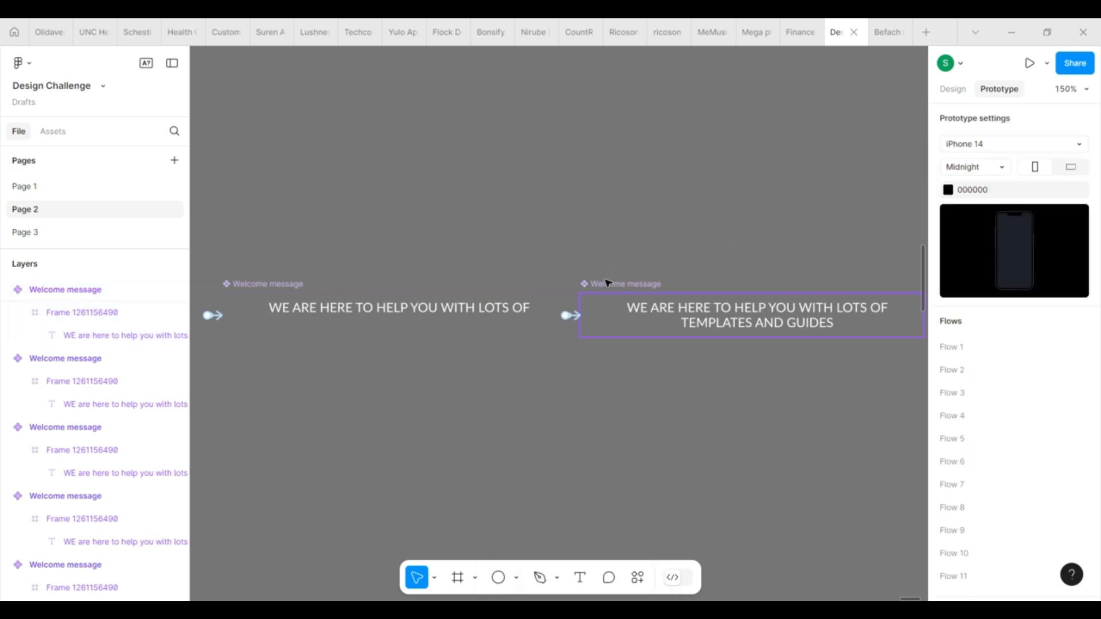
Step: Try to combine seven of the Welcome message components as variants
{"action": "scroll", "coordinate": [752, 229], "scroll_direction": "down", "scroll_amount": 10}
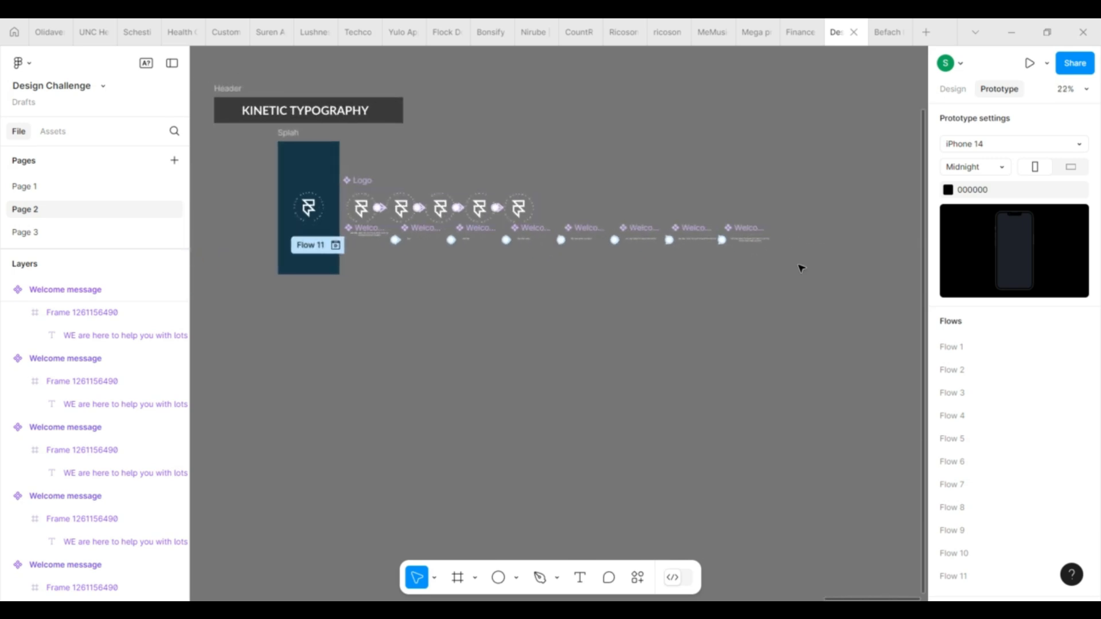
{"action": "left_click_drag", "start_coordinate": [801, 269], "coordinate": [321, 260]}
{"action": "left_click", "coordinate": [355, 230]}
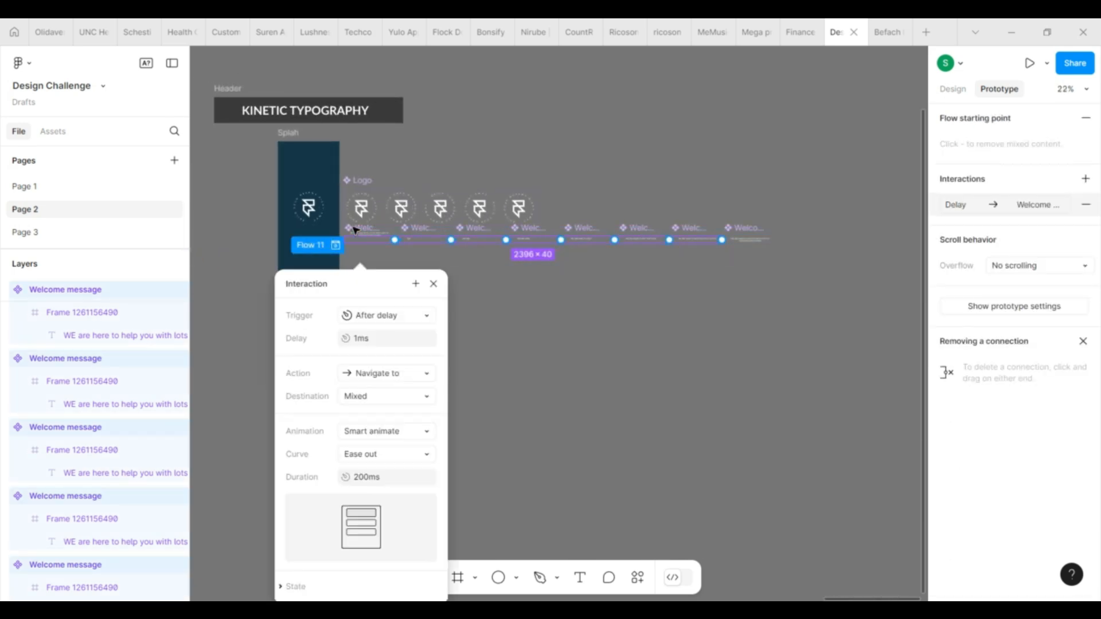
{"action": "scroll", "coordinate": [552, 351], "scroll_direction": "up", "scroll_amount": 5}
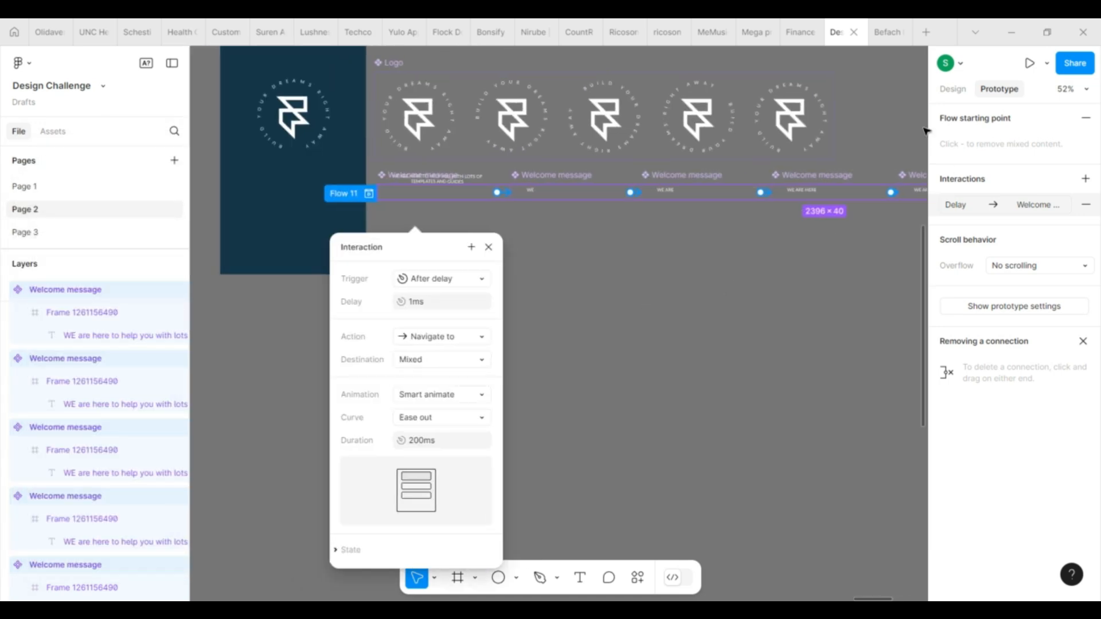
{"action": "left_click", "coordinate": [952, 89]}
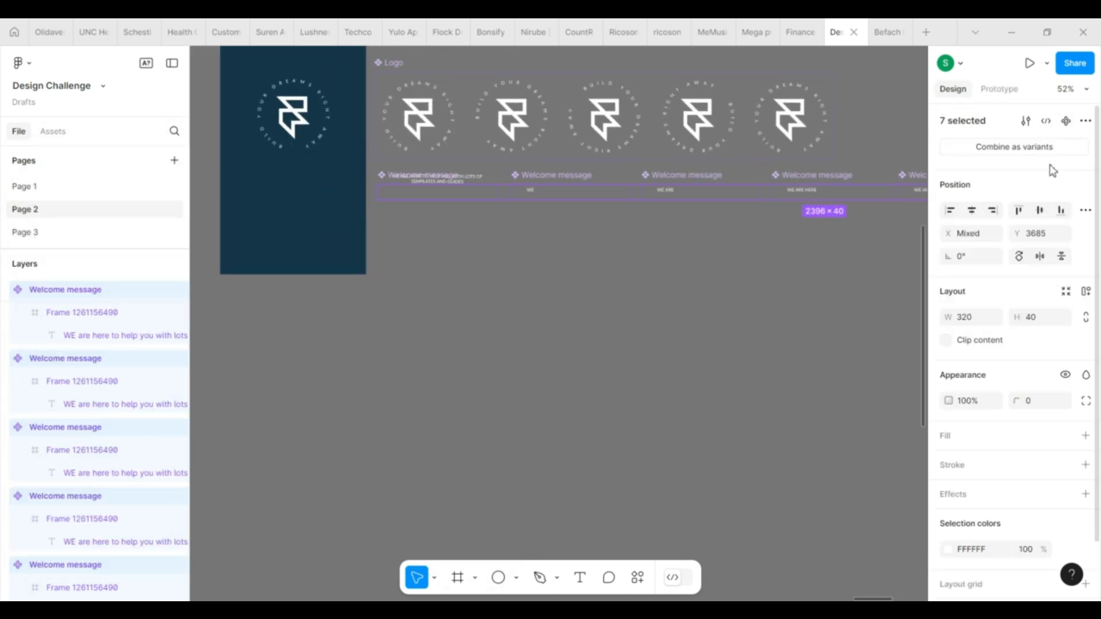
{"action": "left_click", "coordinate": [1037, 148]}
{"action": "scroll", "coordinate": [496, 294], "scroll_direction": "down", "scroll_amount": 4}
{"action": "scroll", "coordinate": [628, 277], "scroll_direction": "up", "scroll_amount": 5}
{"action": "scroll", "coordinate": [405, 290], "scroll_direction": "down", "scroll_amount": 4}
{"action": "scroll", "coordinate": [404, 290], "scroll_direction": "up", "scroll_amount": 1}
{"action": "scroll", "coordinate": [404, 290], "scroll_direction": "down", "scroll_amount": 1}
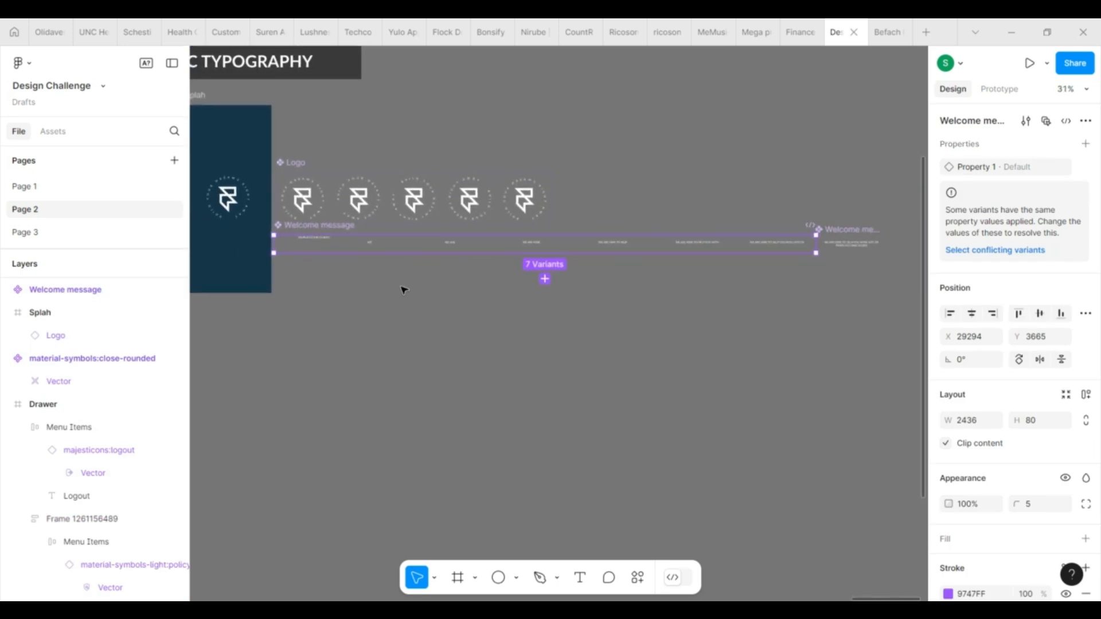
Step: Undo the seven-component variant set and combine all eight Welcome message components as variants
{"action": "key", "text": "ctrl+z"}
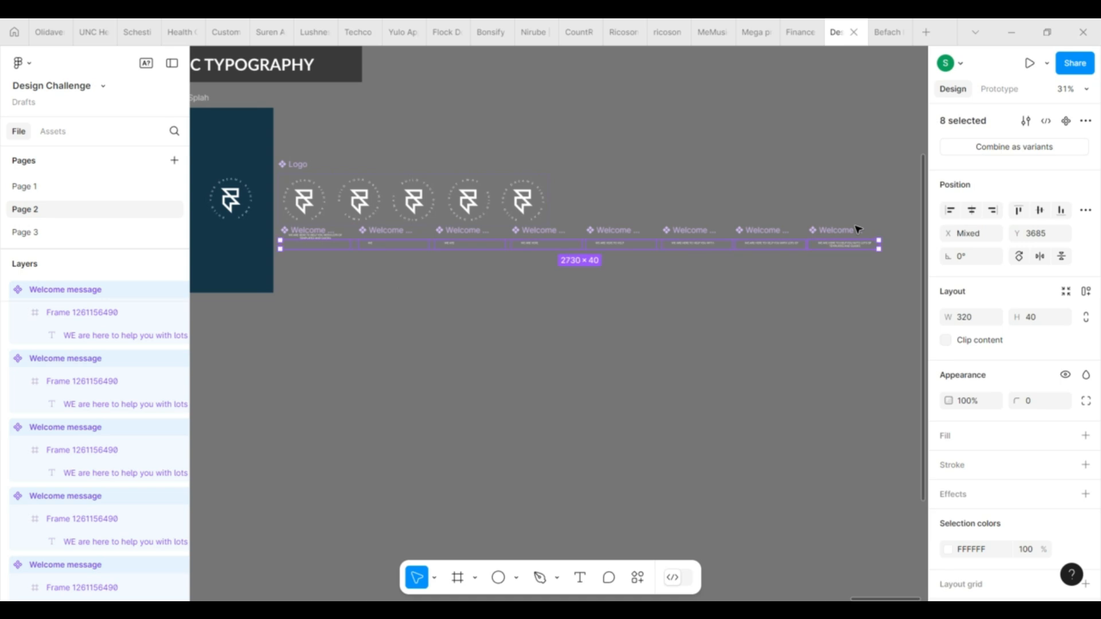
{"action": "left_click", "coordinate": [1038, 148]}
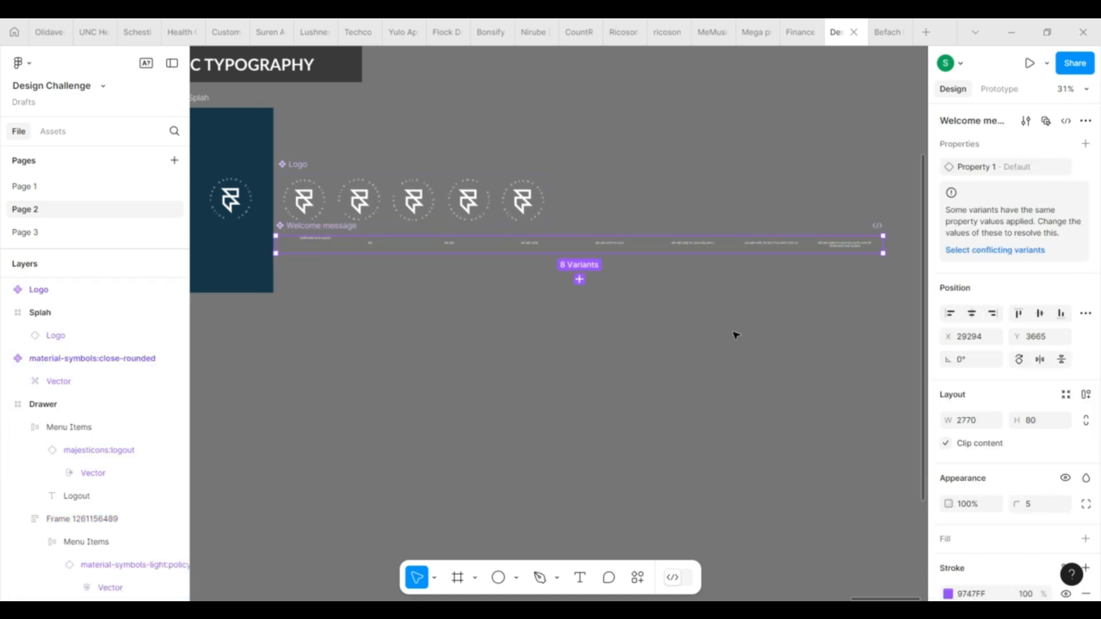
Step: Check the interaction settings of the connections leaving the first Welcome message variant and the "WE" variant
{"action": "left_click", "coordinate": [999, 89]}
{"action": "left_click", "coordinate": [356, 246]}
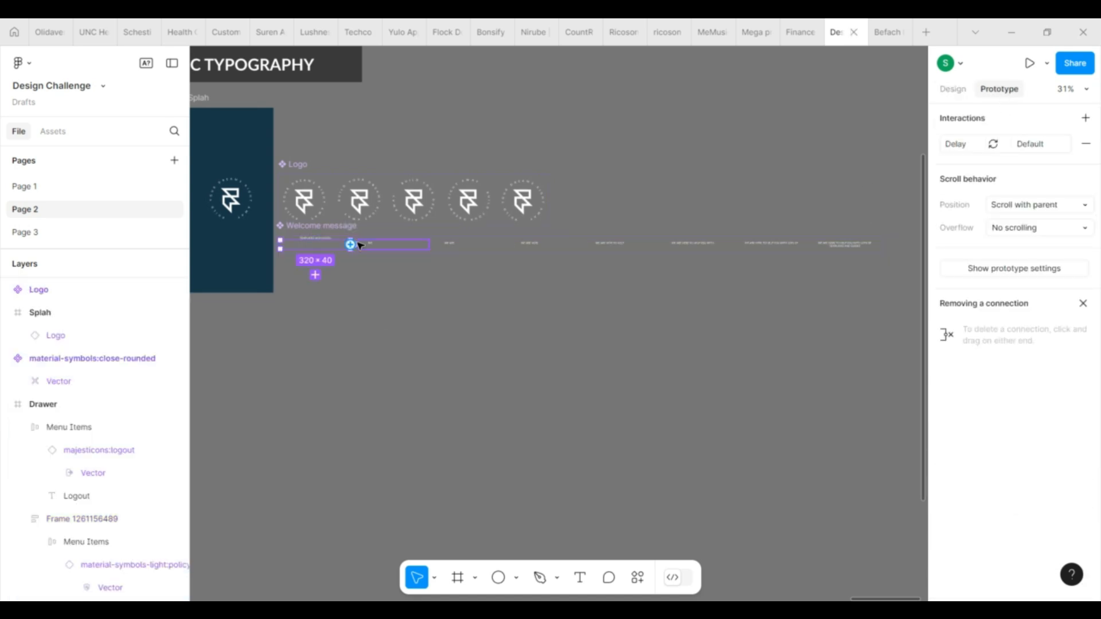
{"action": "scroll", "coordinate": [359, 245], "scroll_direction": "up", "scroll_amount": 5}
{"action": "left_click", "coordinate": [360, 252]}
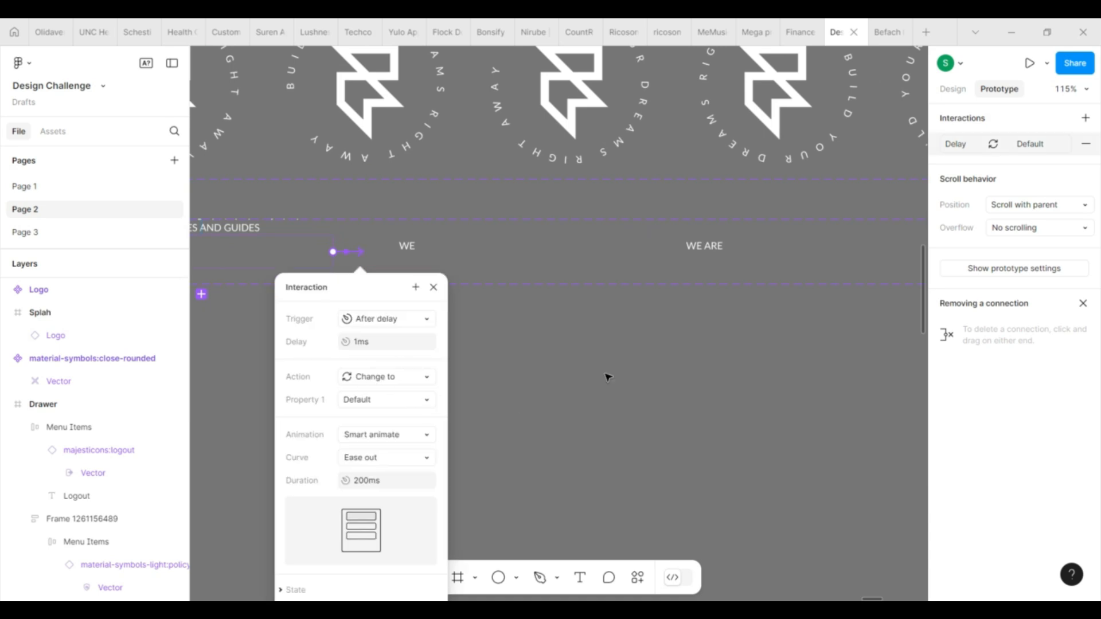
{"action": "left_click", "coordinate": [607, 237]}
{"action": "left_click", "coordinate": [648, 253]}
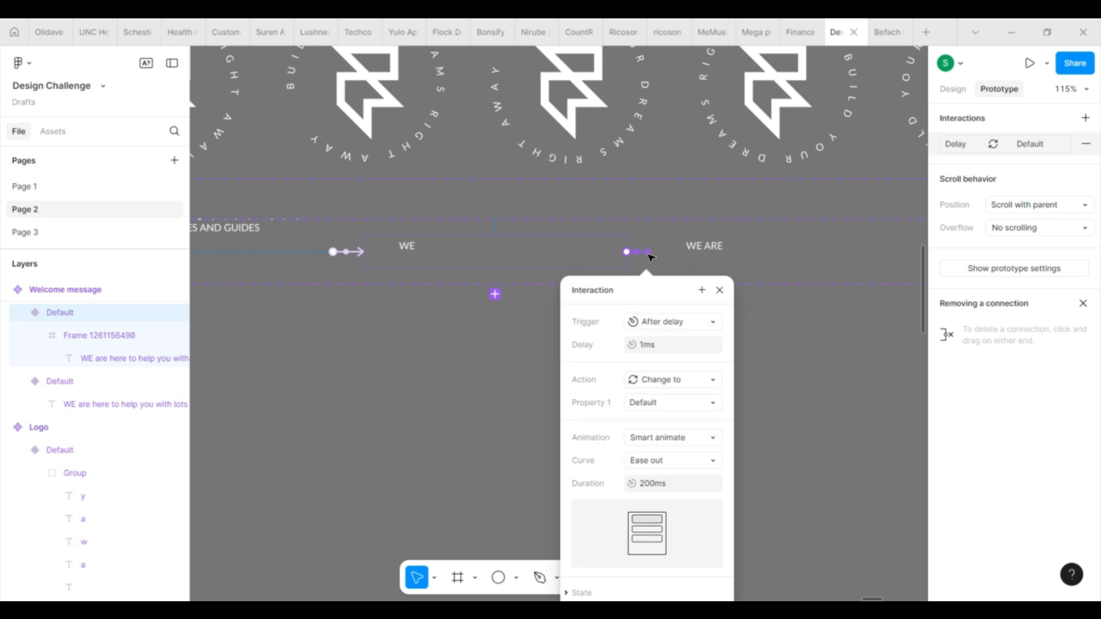
{"action": "left_click", "coordinate": [459, 389]}
Step: Copy the first Welcome message variant into the Splah frame and place the instance below the logo at about Y 652
{"action": "scroll", "coordinate": [457, 386], "scroll_direction": "down", "scroll_amount": 5}
{"action": "scroll", "coordinate": [633, 355], "scroll_direction": "down", "scroll_amount": 4}
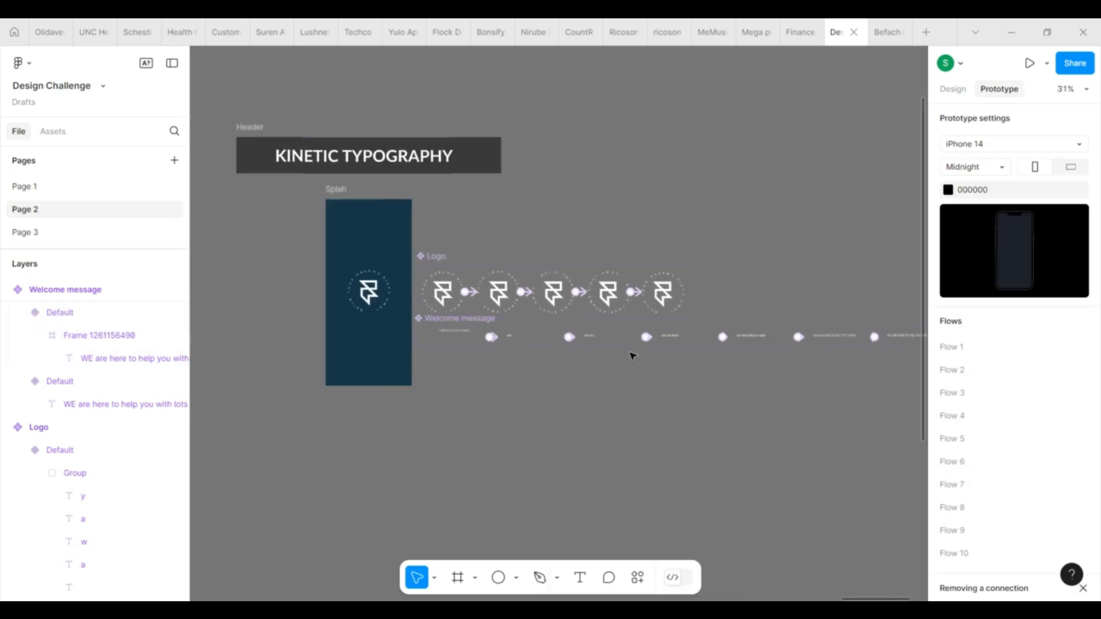
{"action": "scroll", "coordinate": [631, 355], "scroll_direction": "down", "scroll_amount": 3}
{"action": "scroll", "coordinate": [695, 376], "scroll_direction": "up", "scroll_amount": 4}
{"action": "scroll", "coordinate": [696, 376], "scroll_direction": "down", "scroll_amount": 2}
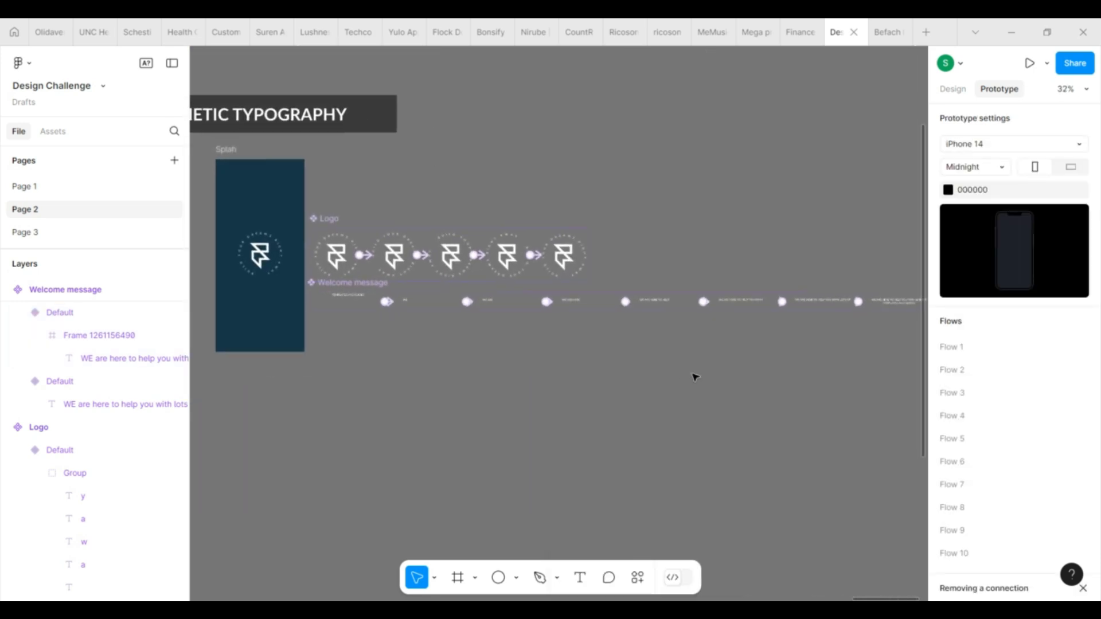
{"action": "scroll", "coordinate": [496, 371], "scroll_direction": "up", "scroll_amount": 2}
{"action": "scroll", "coordinate": [329, 353], "scroll_direction": "up", "scroll_amount": 2}
{"action": "scroll", "coordinate": [241, 317], "scroll_direction": "up", "scroll_amount": 2}
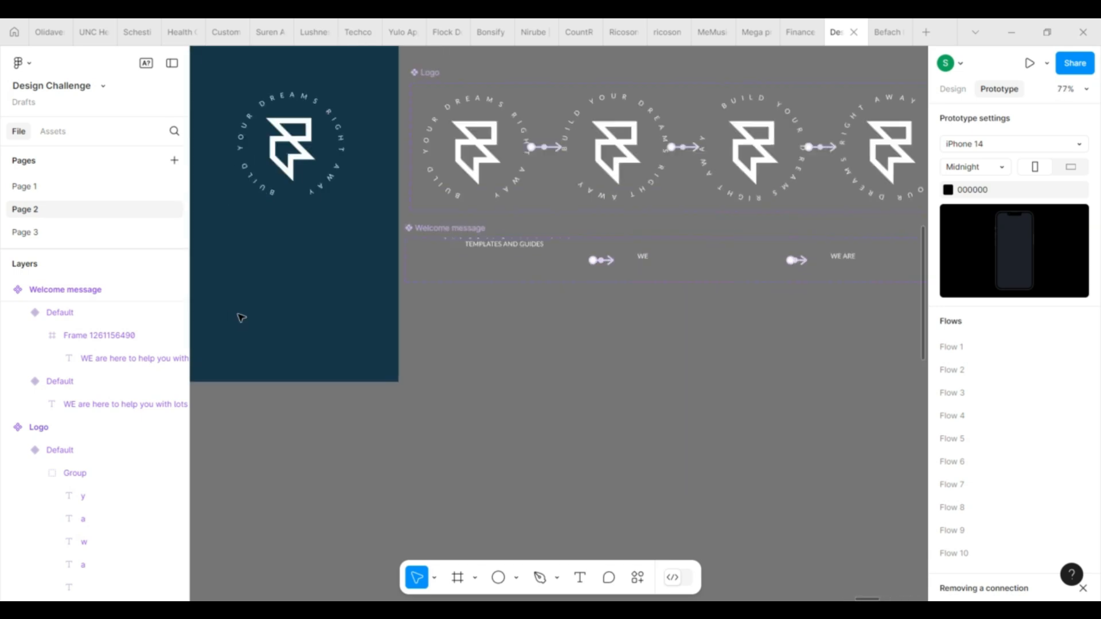
{"action": "left_click", "coordinate": [514, 251]}
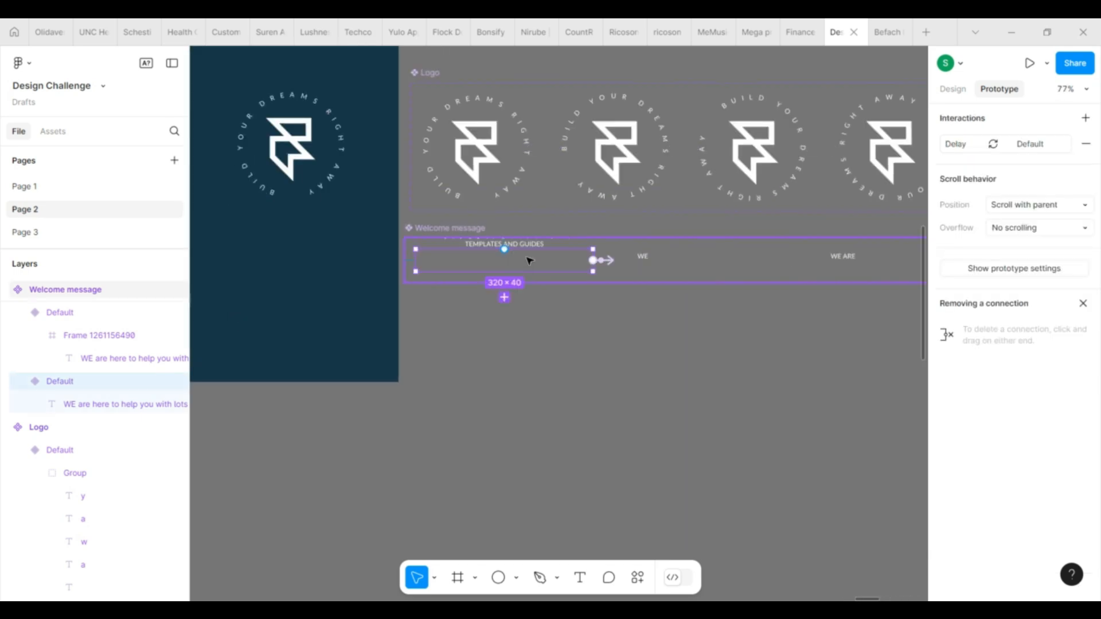
{"action": "left_click", "coordinate": [952, 89]}
{"action": "scroll", "coordinate": [688, 410], "scroll_direction": "down", "scroll_amount": 3}
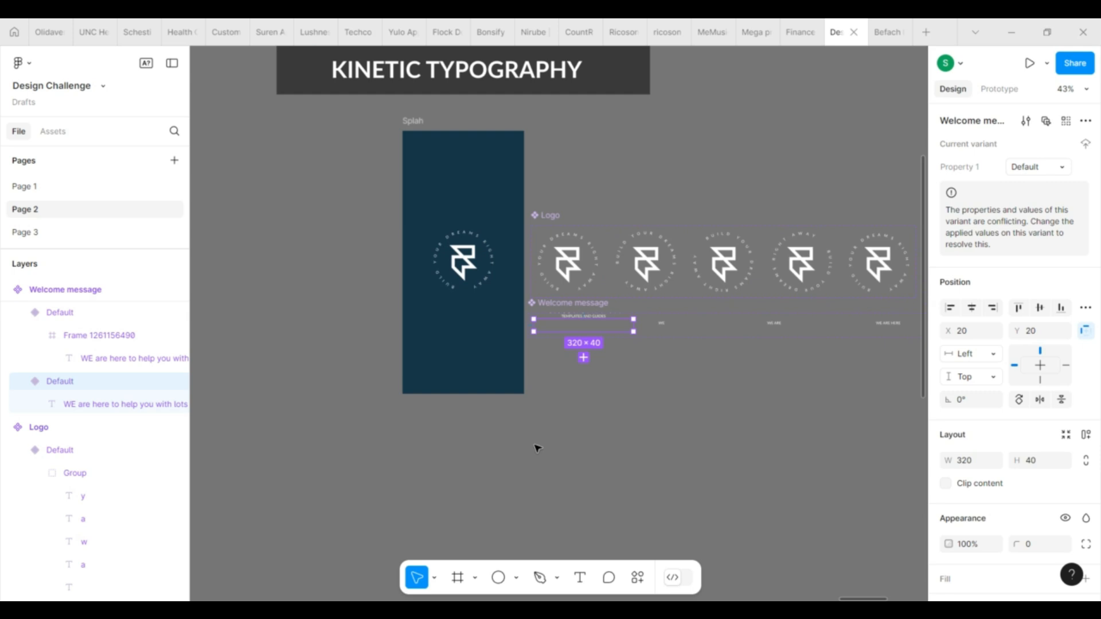
{"action": "left_click", "coordinate": [421, 121]}
{"action": "key", "text": "ctrl+v"}
{"action": "left_click_drag", "start_coordinate": [495, 148], "coordinate": [501, 346]}
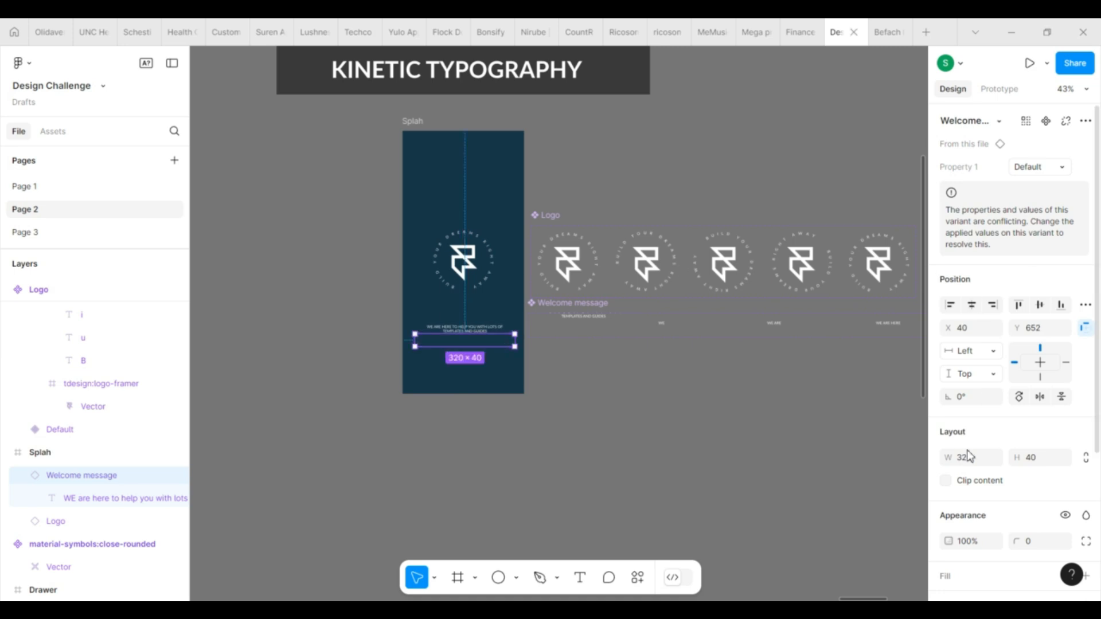
Step: Turn on content clipping for the Welcome message instance and centre it horizontally in the Splah frame
{"action": "left_click", "coordinate": [947, 482]}
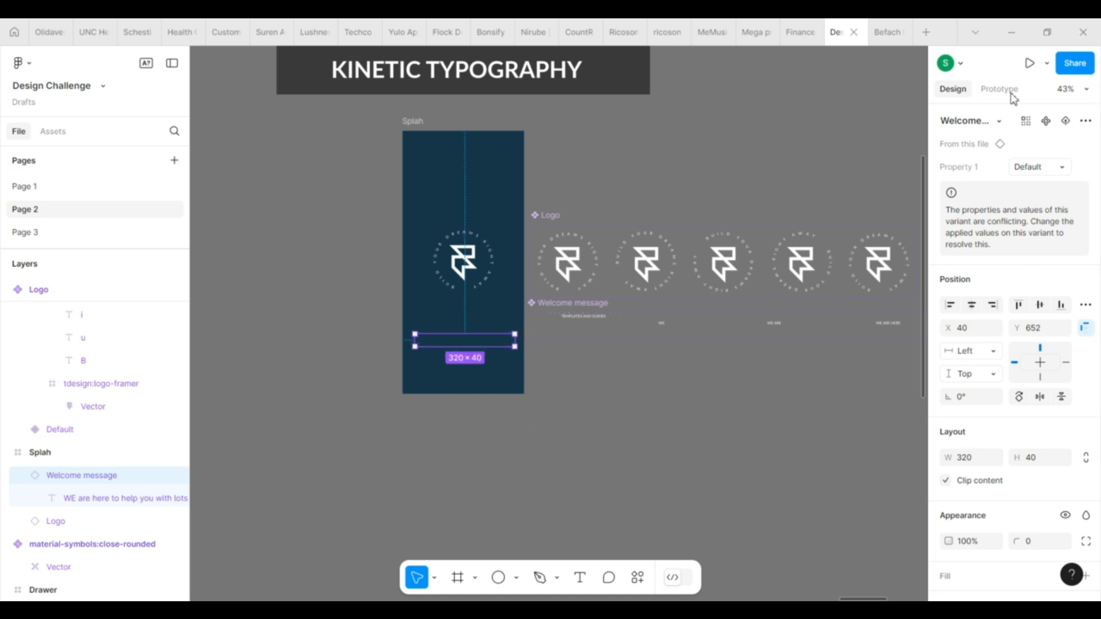
{"action": "left_click", "coordinate": [971, 305]}
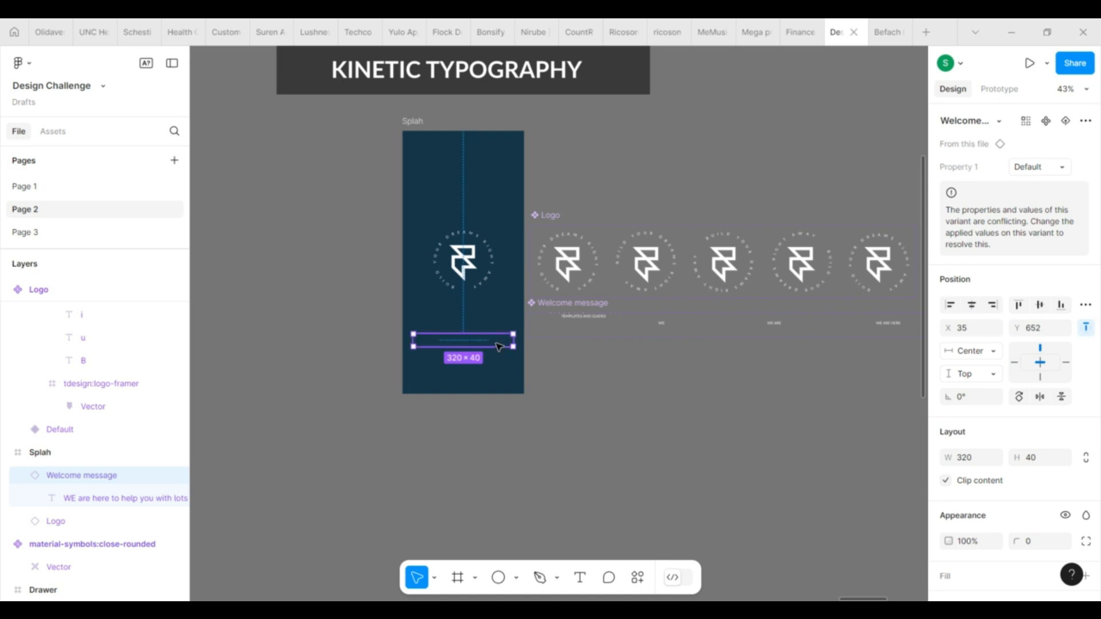
{"action": "left_click", "coordinate": [551, 416]}
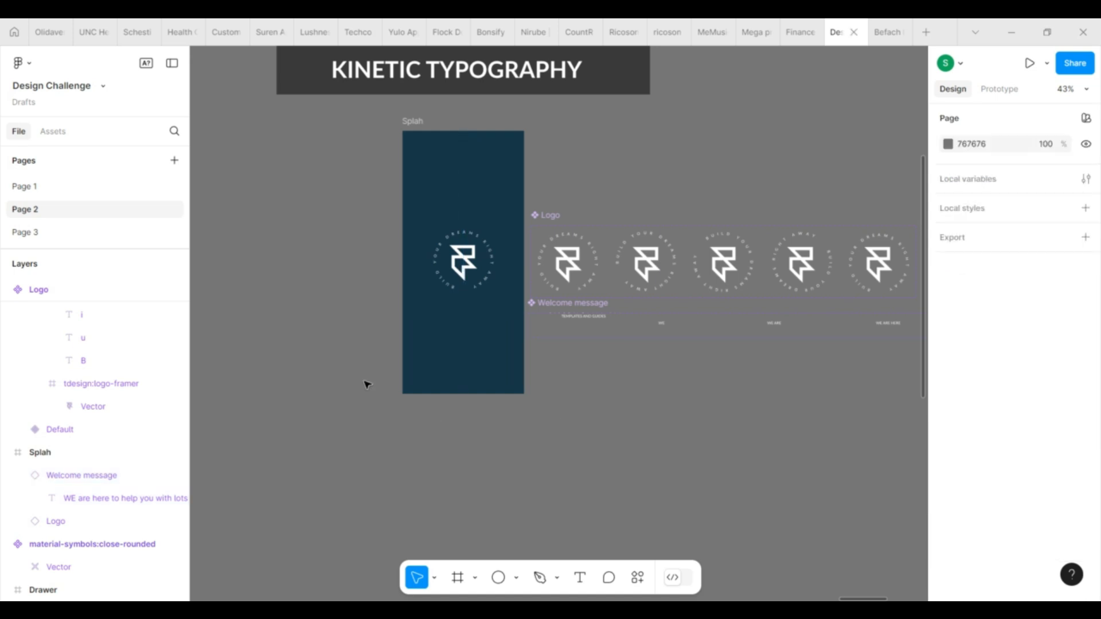
Step: Preview the Splah frame as a running prototype
{"action": "left_click", "coordinate": [412, 121]}
{"action": "scroll", "coordinate": [597, 137], "scroll_direction": "up", "scroll_amount": 4}
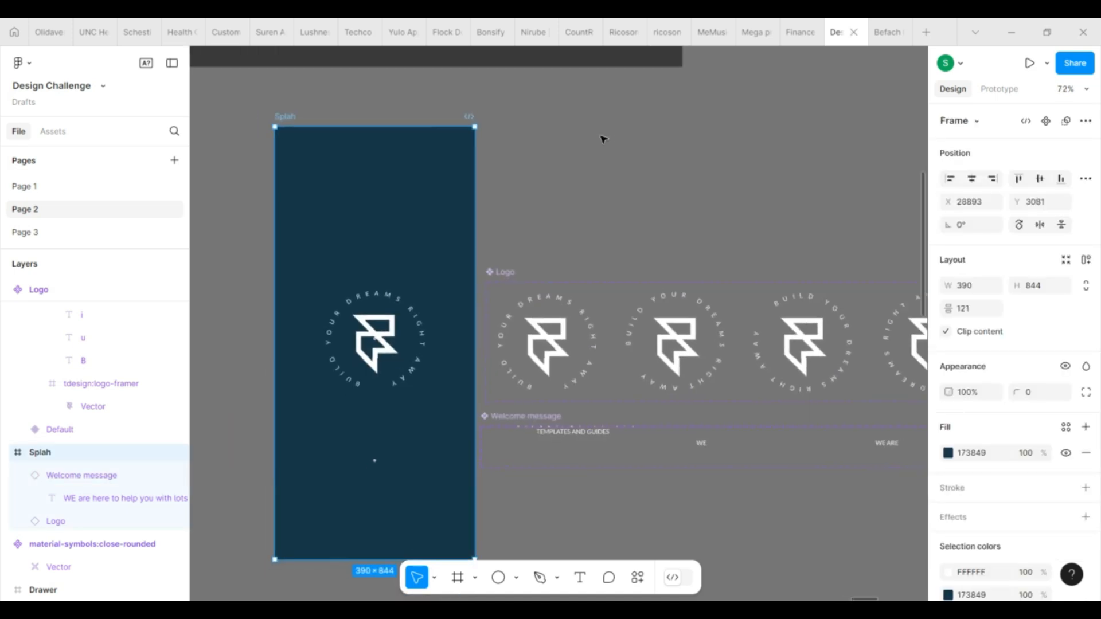
{"action": "left_click", "coordinate": [1030, 65]}
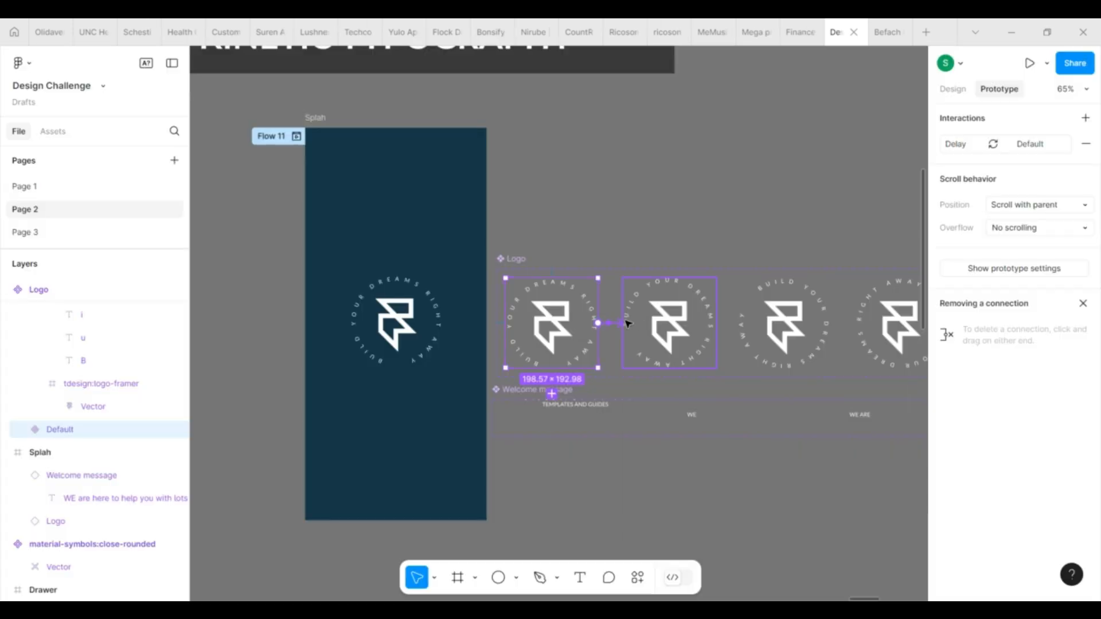
Step: Set the animation duration of the connection from the first to the second logo variant to 400 ms
{"action": "left_click", "coordinate": [623, 325]}
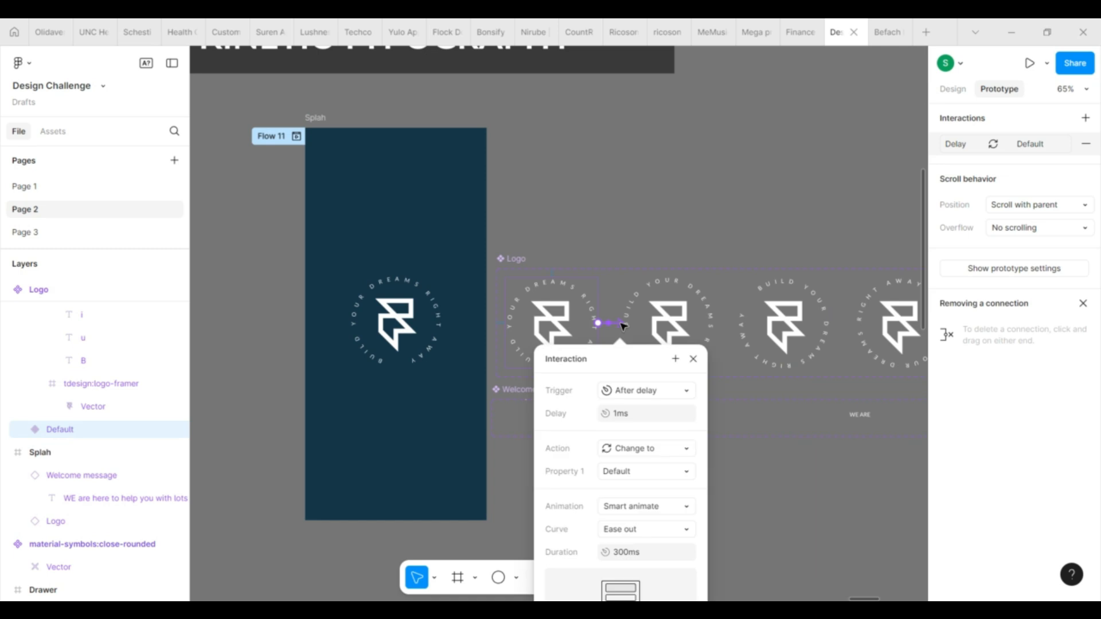
{"action": "scroll", "coordinate": [711, 490], "scroll_direction": "down", "scroll_amount": 2}
{"action": "left_click", "coordinate": [623, 496]}
{"action": "type", "text": "400"}
{"action": "key", "text": "Return"}
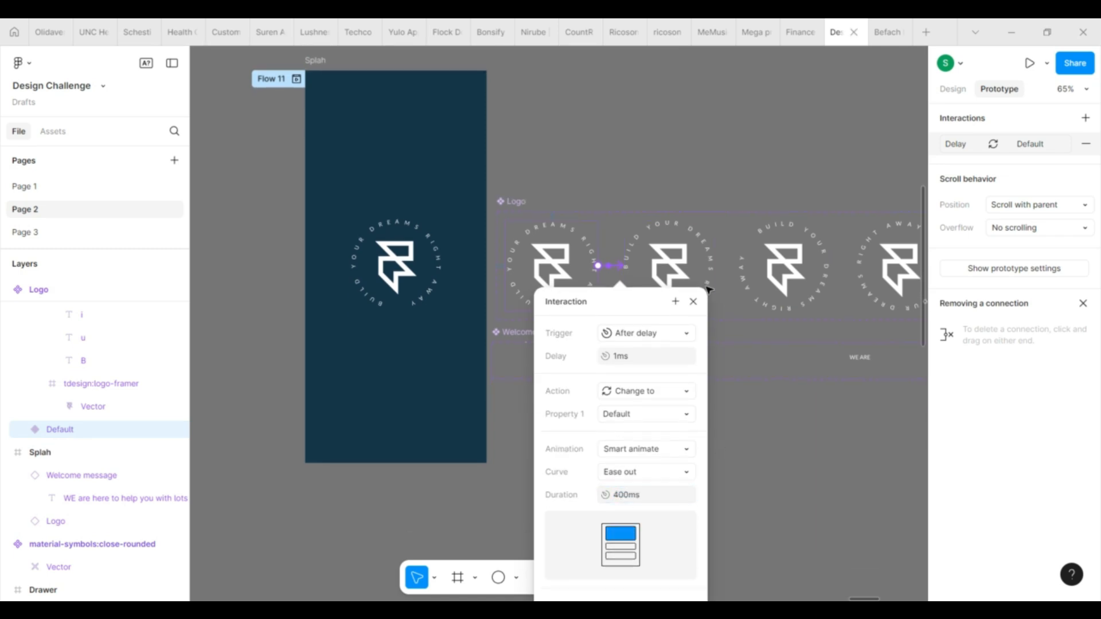
Step: Set the animation duration of the connection from the second to the third logo variant to 400 ms
{"action": "left_click", "coordinate": [684, 262]}
{"action": "left_click", "coordinate": [740, 269]}
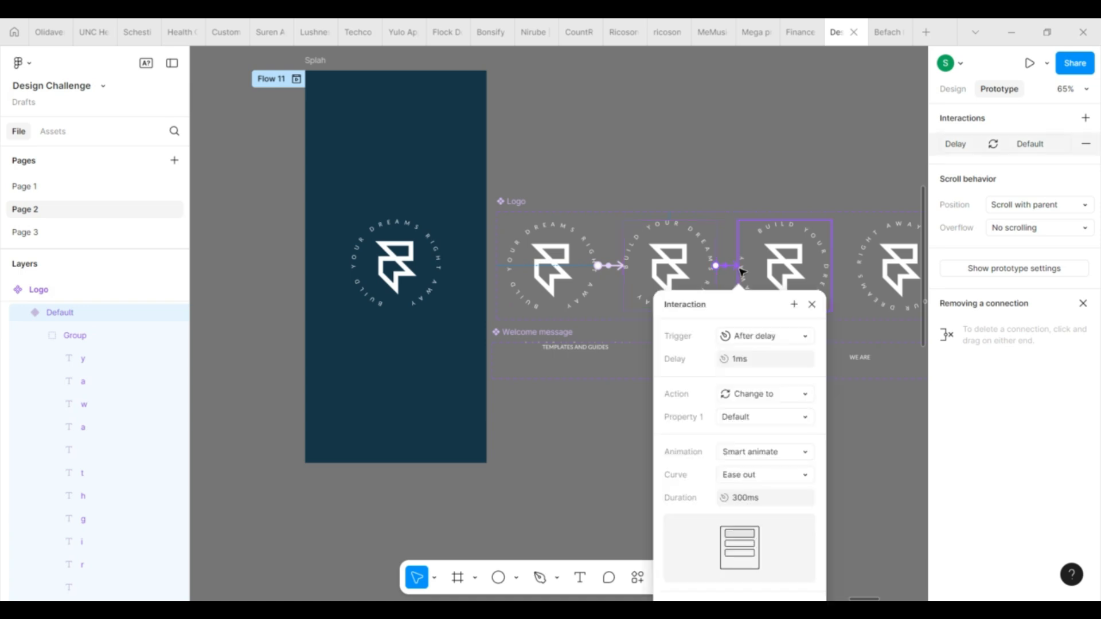
{"action": "left_click", "coordinate": [751, 499]}
{"action": "type", "text": "4"}
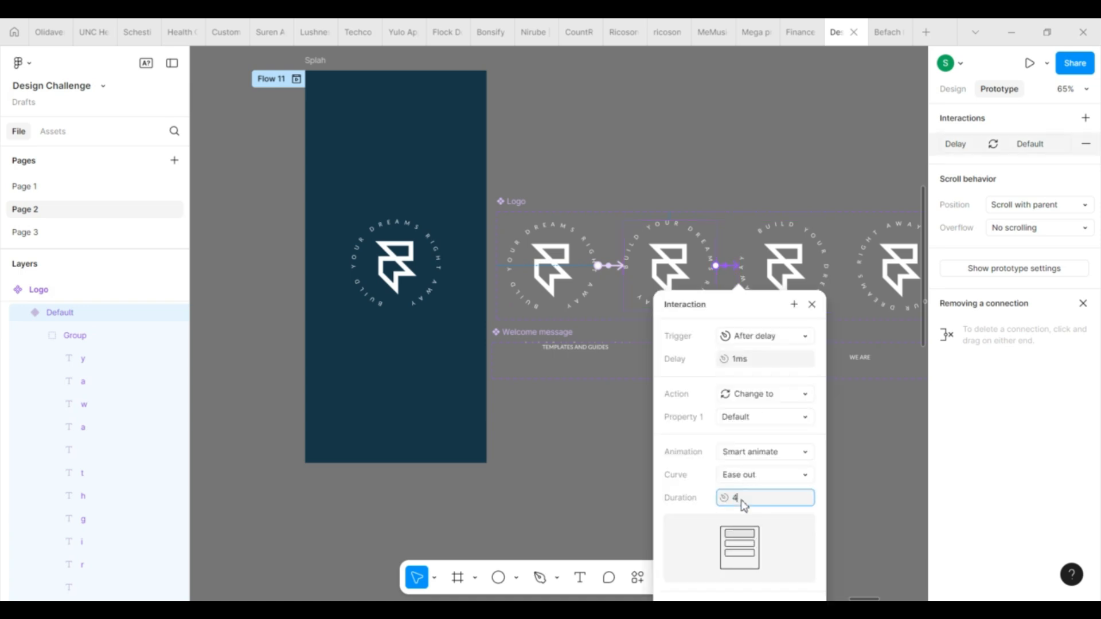
{"action": "key", "text": "Return"}
Step: Set the animation duration of the connection from the third to the fourth logo variant to 400 ms
{"action": "scroll", "coordinate": [506, 332], "scroll_direction": "down", "scroll_amount": 4}
{"action": "scroll", "coordinate": [693, 281], "scroll_direction": "up", "scroll_amount": 4}
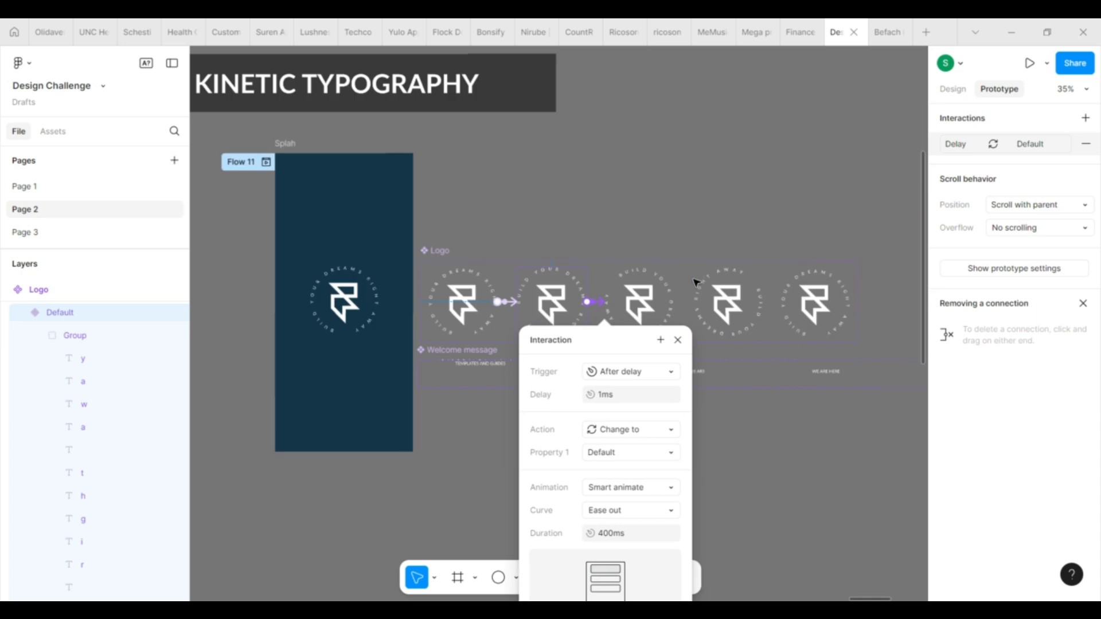
{"action": "left_click", "coordinate": [636, 291]}
{"action": "left_click", "coordinate": [694, 311]}
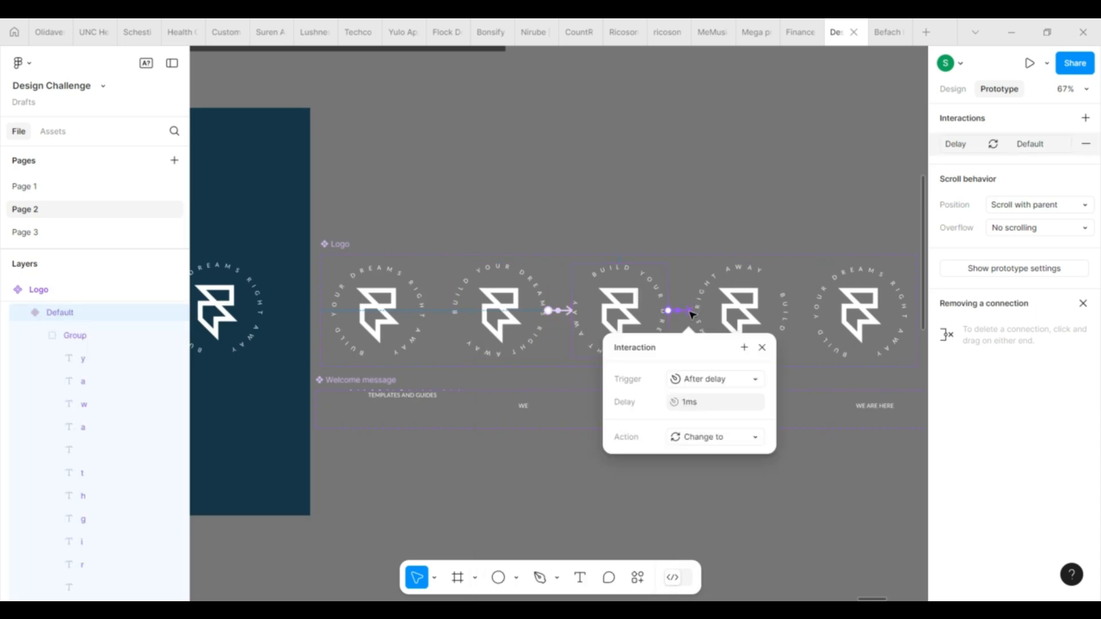
{"action": "left_click", "coordinate": [695, 543]}
{"action": "type", "text": "400"}
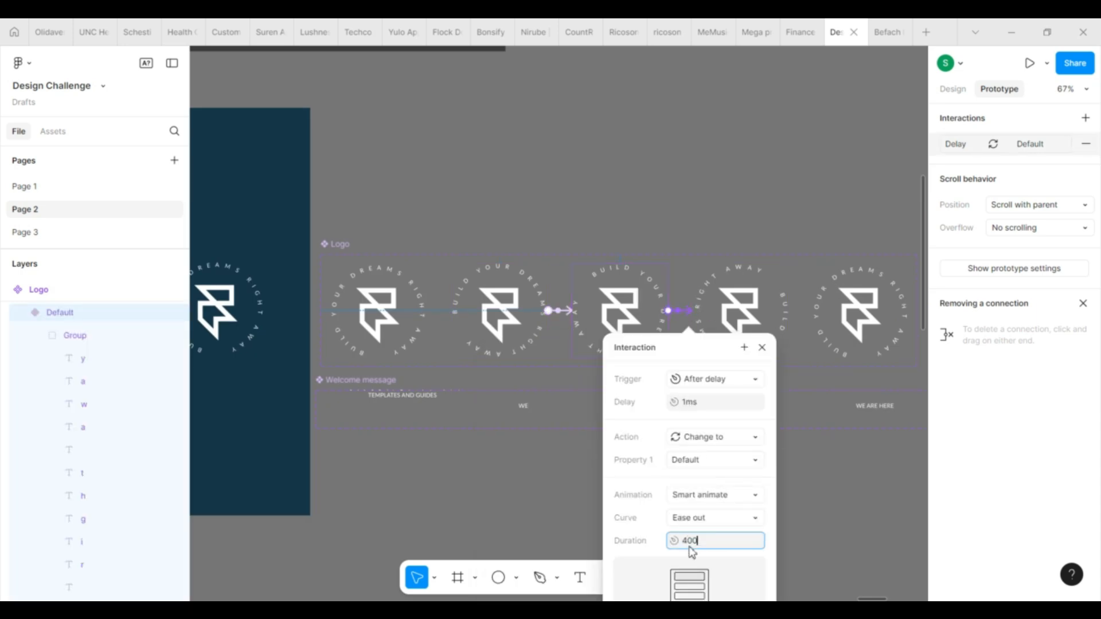
{"action": "key", "text": "Return"}
Step: Set the animation duration of the connection from the fourth to the fifth logo variant to 400 ms
{"action": "left_click", "coordinate": [782, 293]}
{"action": "left_click", "coordinate": [811, 312]}
{"action": "left_click", "coordinate": [816, 541]}
{"action": "type", "text": "400"}
{"action": "key", "text": "Return"}
{"action": "left_click", "coordinate": [881, 348]}
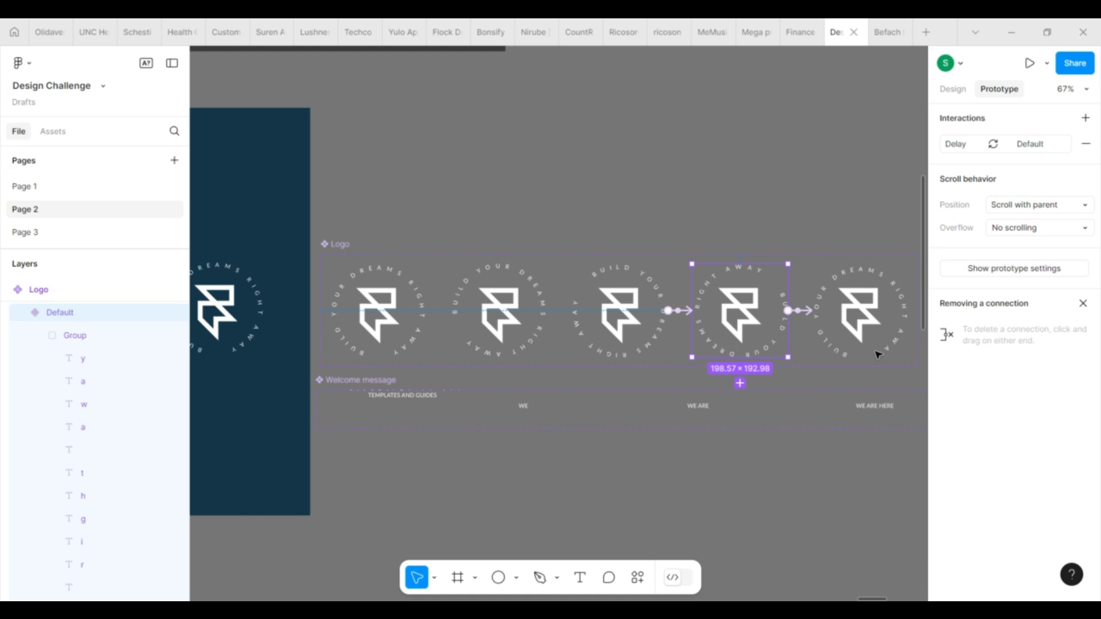
Step: Select all the Welcome message variants and set the animation duration of their connections to 300 ms together
{"action": "left_click", "coordinate": [418, 411]}
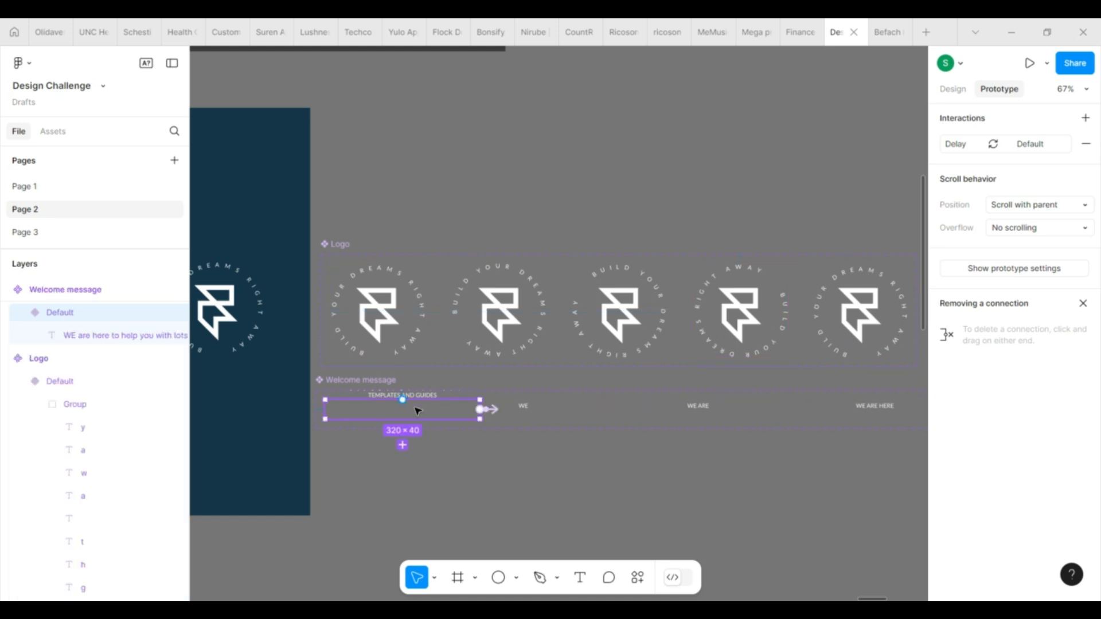
{"action": "key", "text": "ctrl+a"}
{"action": "left_click", "coordinate": [970, 146]}
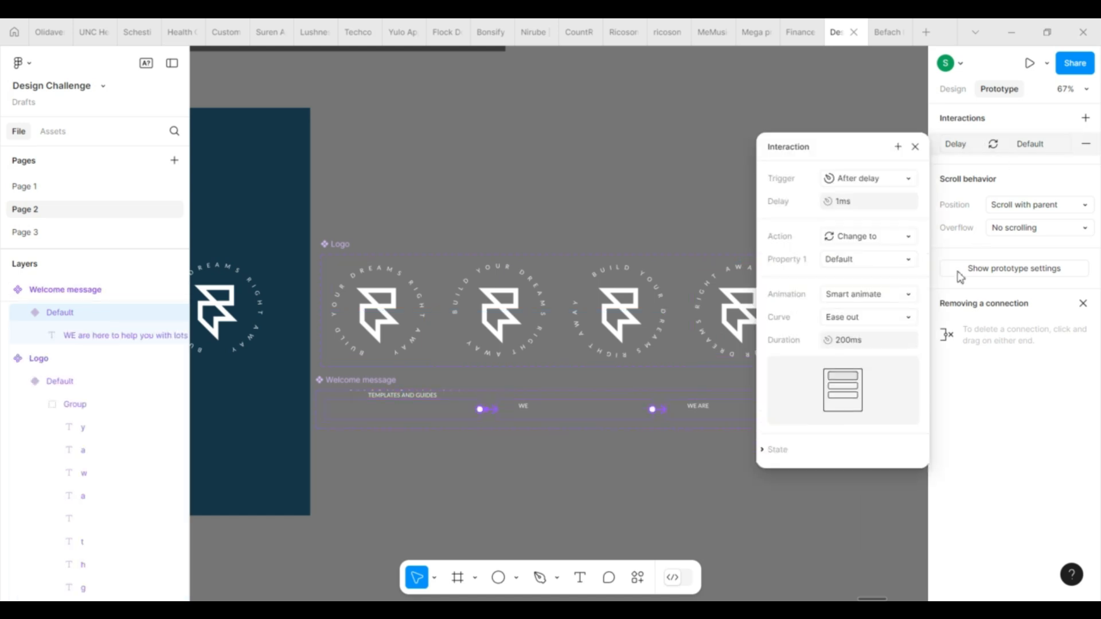
{"action": "left_click", "coordinate": [847, 342]}
{"action": "type", "text": "300"}
{"action": "key", "text": "Return"}
{"action": "left_click", "coordinate": [915, 147]}
{"action": "left_click", "coordinate": [759, 128]}
Step: Select the Splah frame and run its prototype preview to check the new animation timing
{"action": "scroll", "coordinate": [759, 128], "scroll_direction": "down", "scroll_amount": 5}
{"action": "left_click", "coordinate": [369, 109]}
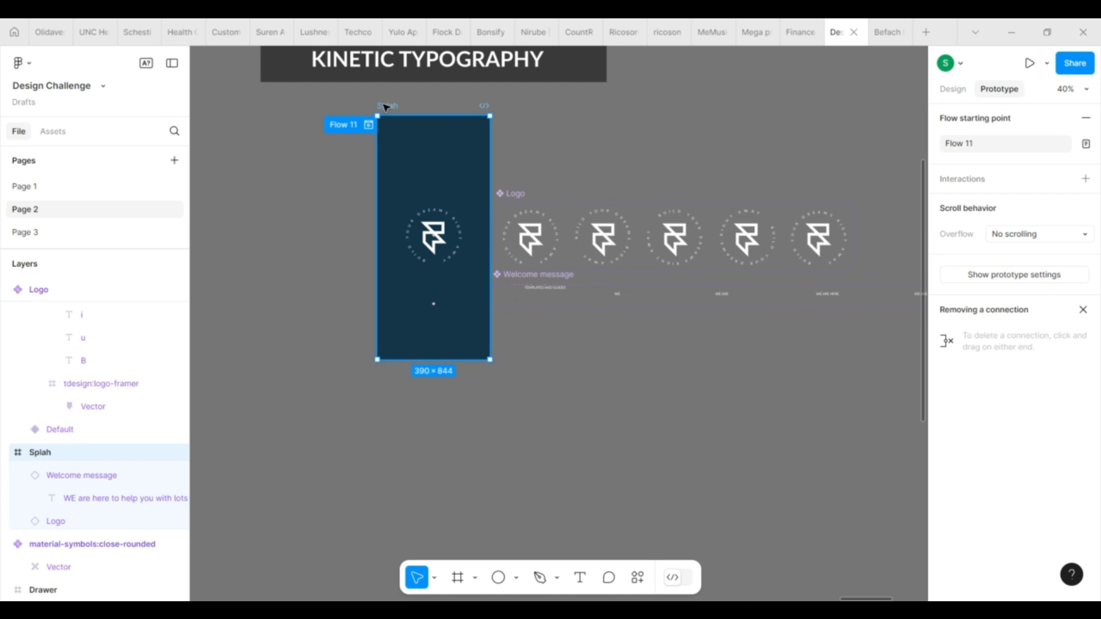
{"action": "scroll", "coordinate": [383, 109], "scroll_direction": "up", "scroll_amount": 5}
{"action": "scroll", "coordinate": [383, 109], "scroll_direction": "down", "scroll_amount": 2}
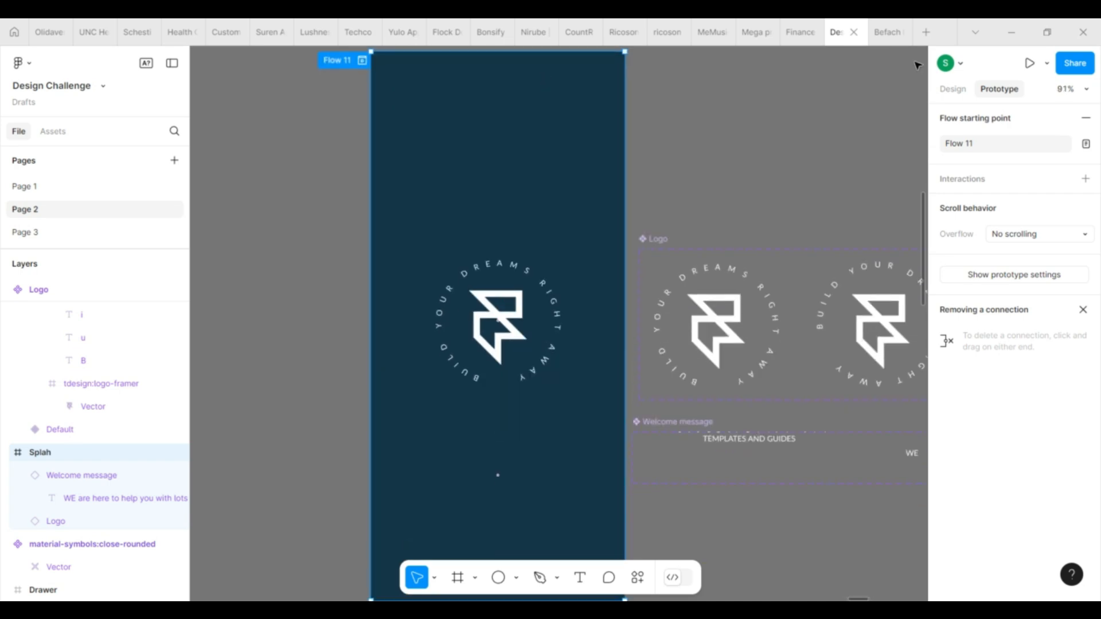
{"action": "left_click", "coordinate": [1029, 63]}
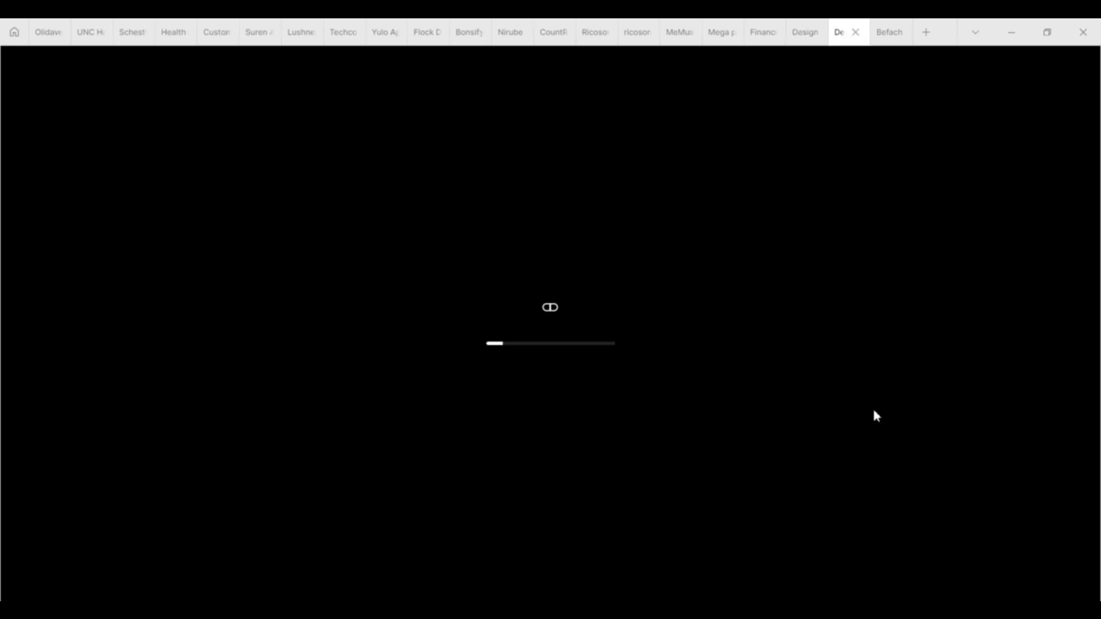